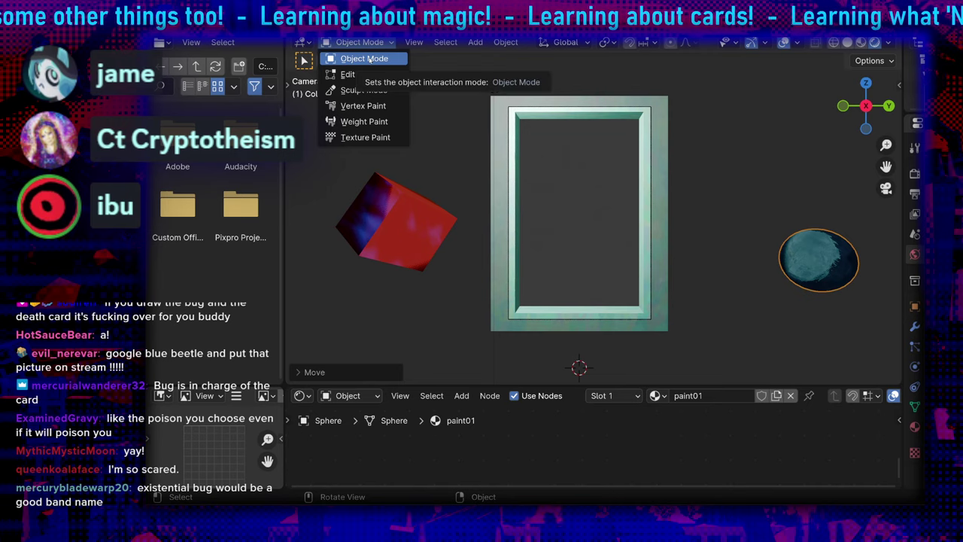
# Add a cube mesh to the scene and move it to the centre of the card frame's opening
pyautogui.click(561, 200)
pyautogui.scroll(-2, 593, 219)
pyautogui.hotkey('shift', 'a')
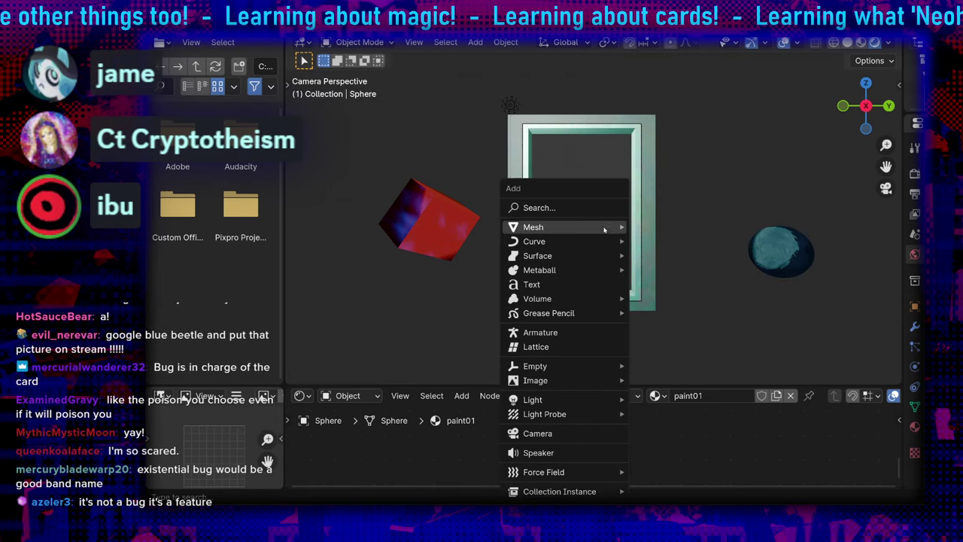
pyautogui.moveTo(604, 231)
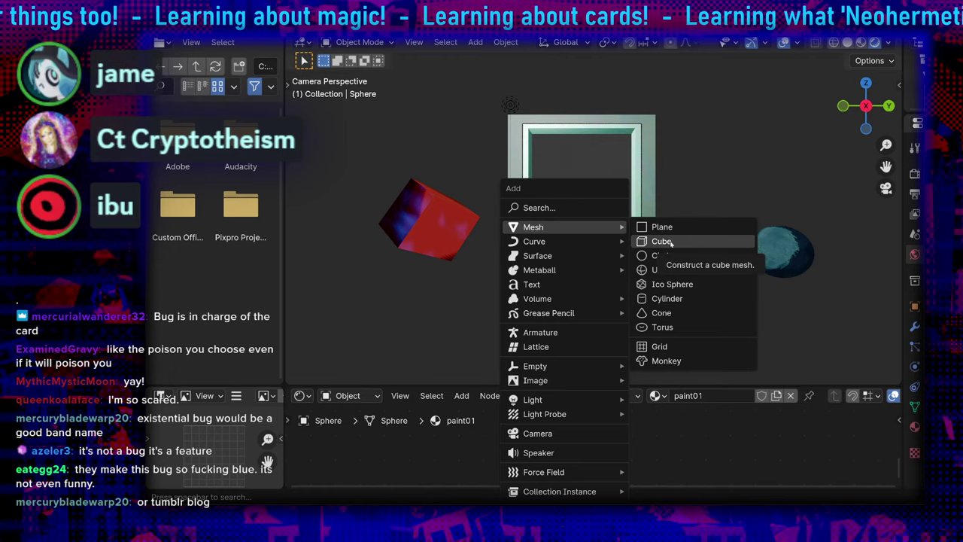
pyautogui.click(671, 241)
pyautogui.press('g')
pyautogui.click(613, 230)
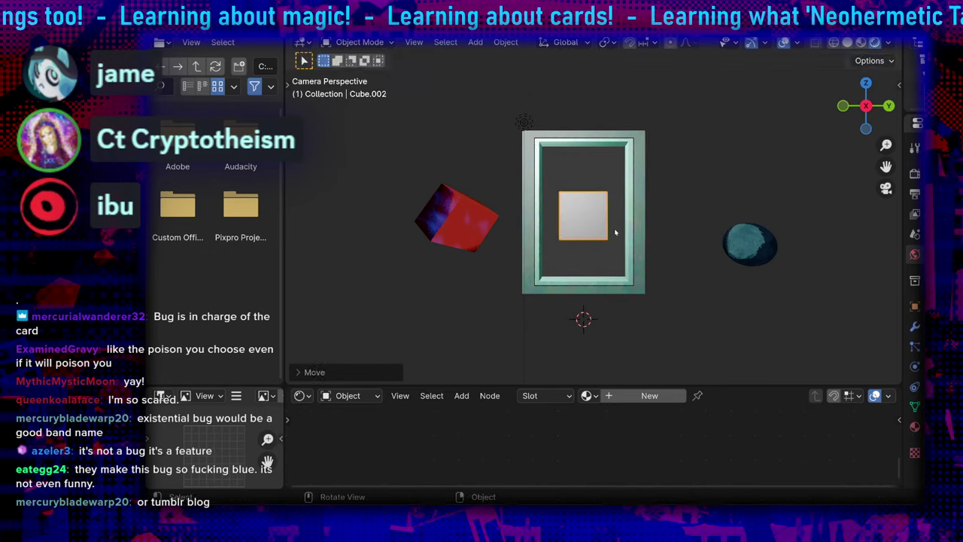
# Scale the new cube up about 2.6 times and move it back along the X axis behind the frame
pyautogui.scroll(3, 612, 230)
pyautogui.press('s')
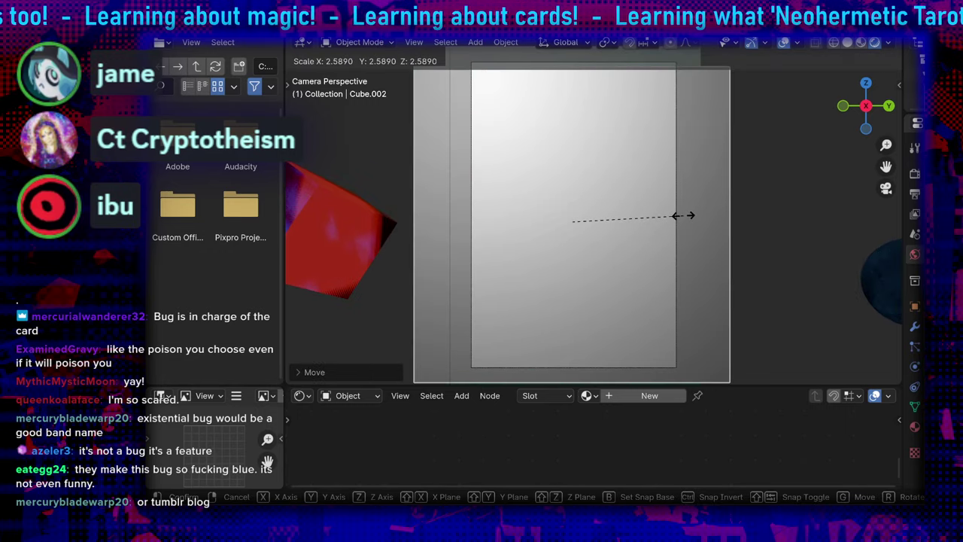
pyautogui.click(672, 228)
pyautogui.scroll(-3, 594, 222)
pyautogui.press('g')
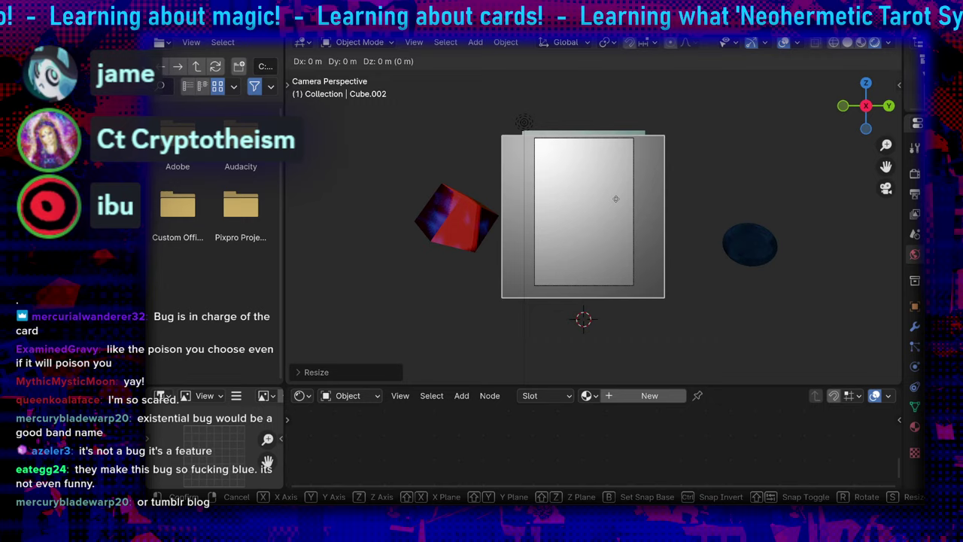
pyautogui.press('x')
pyautogui.click(601, 180)
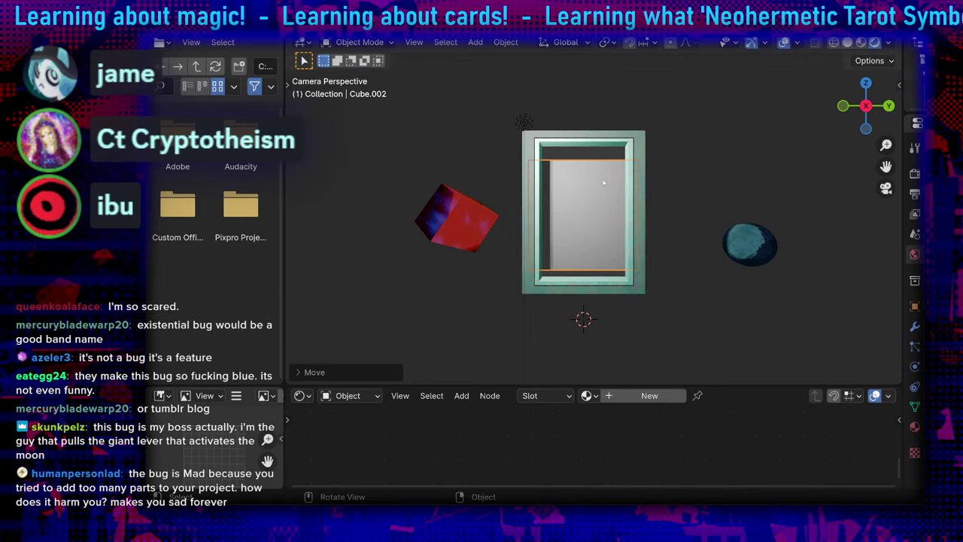
# Stretch the backdrop cube along the Z axis so it extends past the frame's upper and lower edges
pyautogui.press('s')
pyautogui.press('z')
pyautogui.click(604, 218)
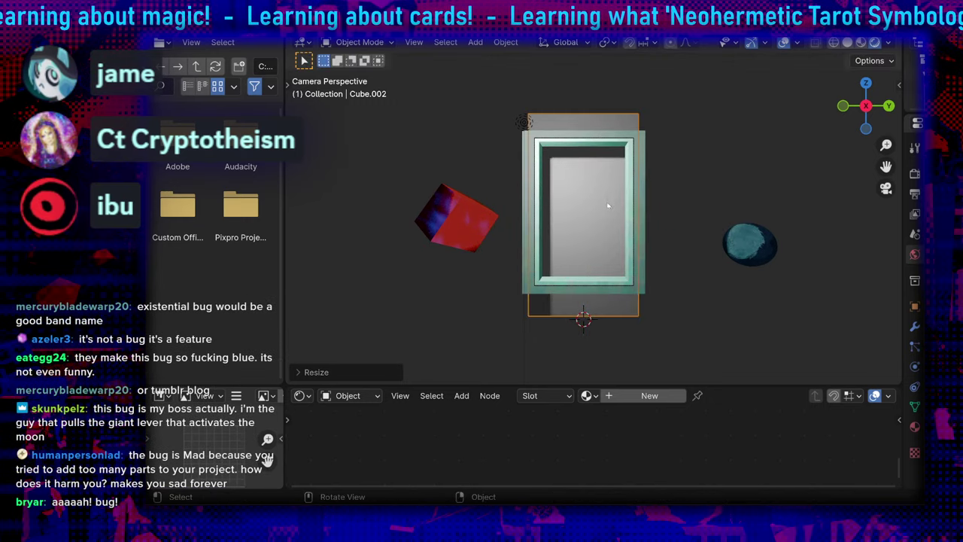
pyautogui.scroll(4, 604, 231)
pyautogui.scroll(-1, 604, 231)
pyautogui.scroll(-1, 606, 234)
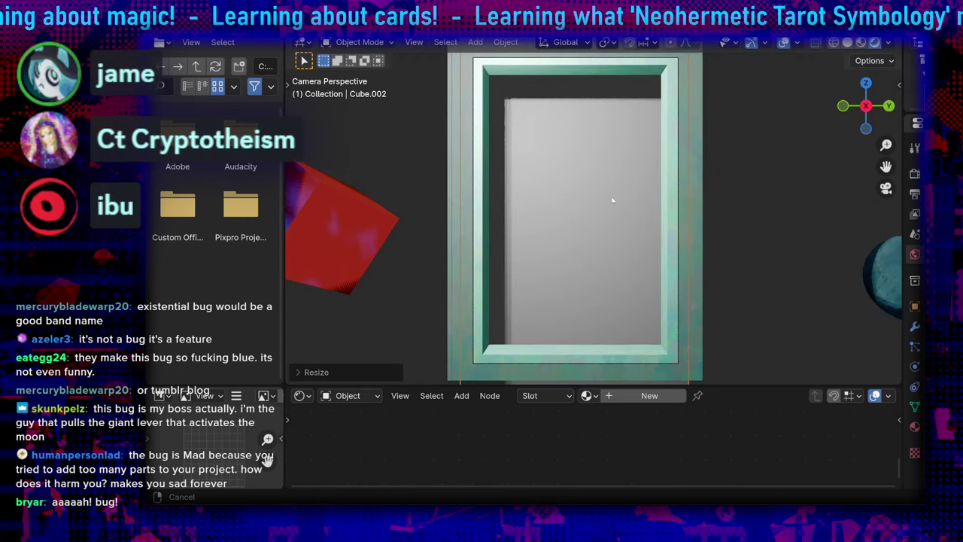
# Assign the existing base07 material to the backdrop cube
pyautogui.click(594, 396)
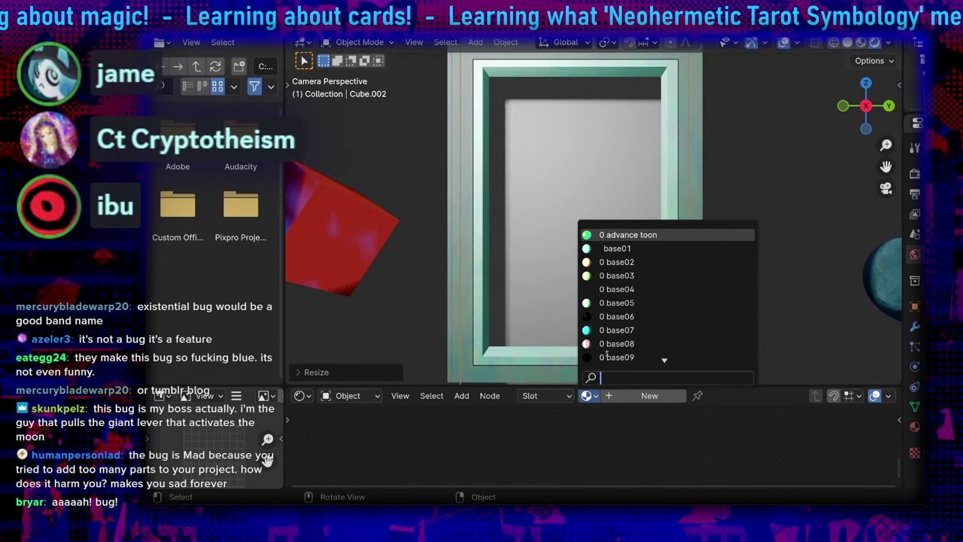
pyautogui.click(622, 309)
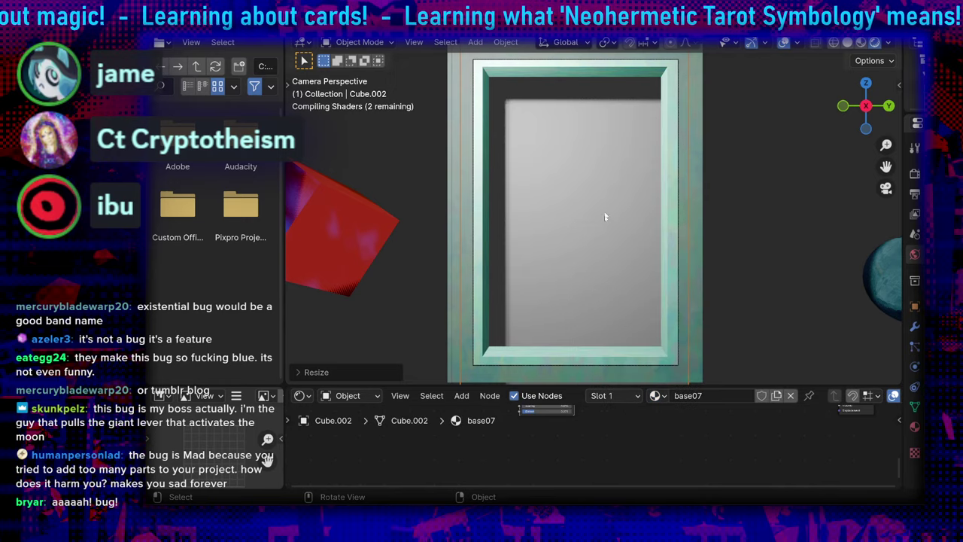
pyautogui.scroll(5, 606, 223)
pyautogui.scroll(4, 593, 237)
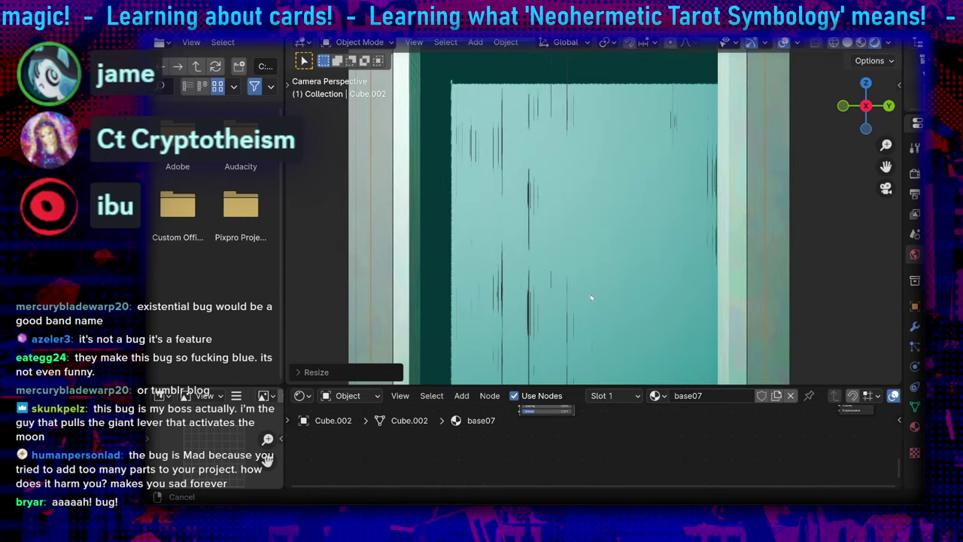
pyautogui.scroll(-4, 505, 235)
# Adjust the backdrop cube's overall scale and reposition it so it sits centred behind the frame opening
pyautogui.press('g')
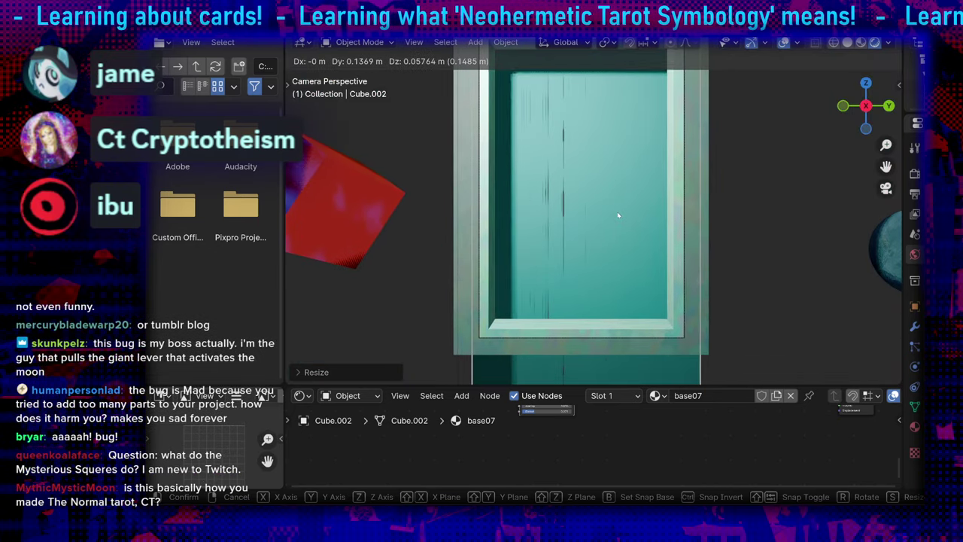
pyautogui.click(643, 218)
pyautogui.keyDown('shift'); pyautogui.moveTo(636, 240); pyautogui.dragTo(634, 265, button='middle'); pyautogui.keyUp('shift')
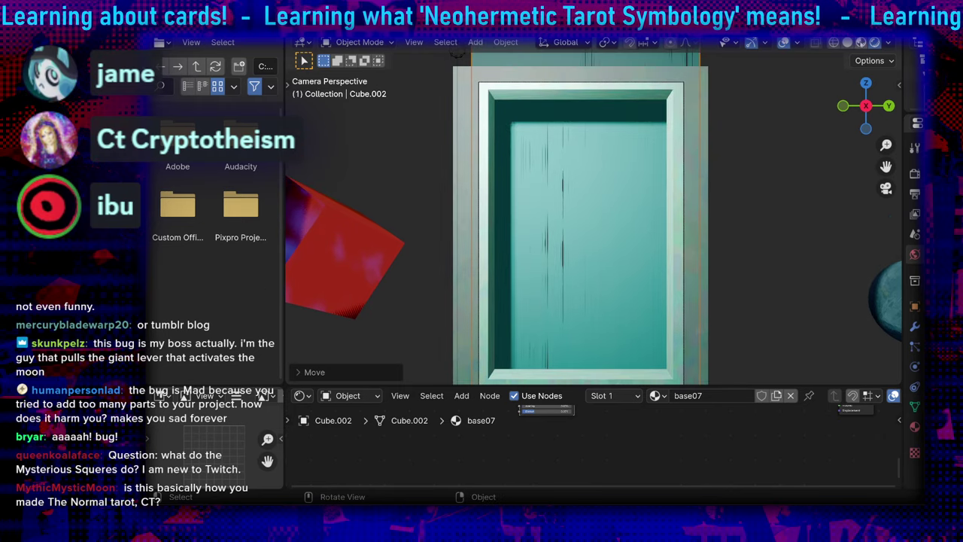
pyautogui.moveTo(706, 212); pyautogui.dragTo(706, 205, button='middle')
pyautogui.press('s')
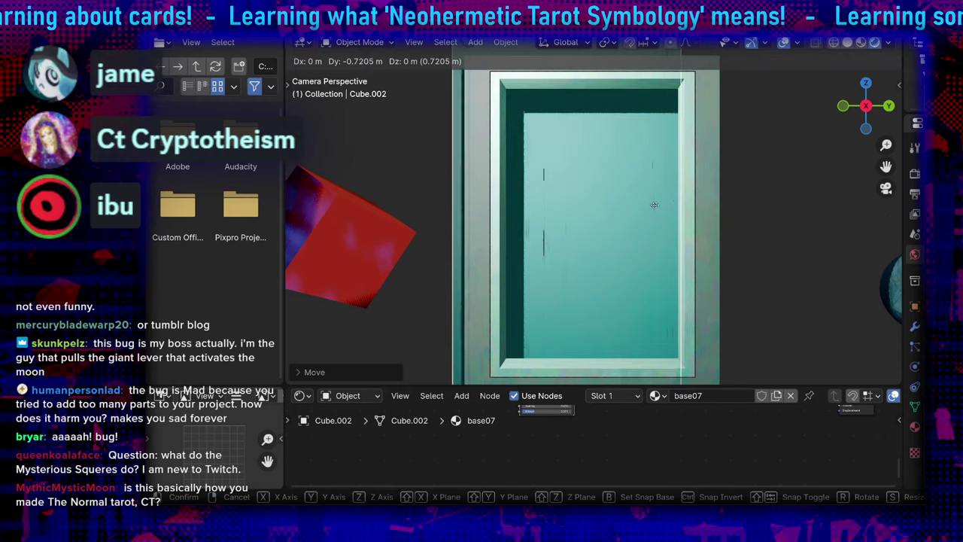
pyautogui.click(703, 202)
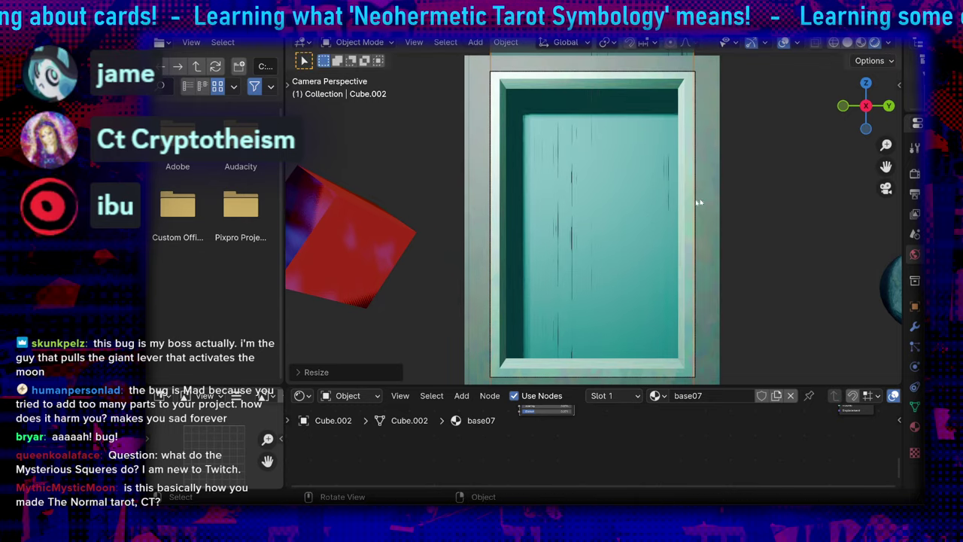
pyautogui.press('g')
pyautogui.click(659, 215)
pyautogui.keyDown('shift'); pyautogui.moveTo(629, 235); pyautogui.dragTo(609, 232, button='middle'); pyautogui.keyUp('shift')
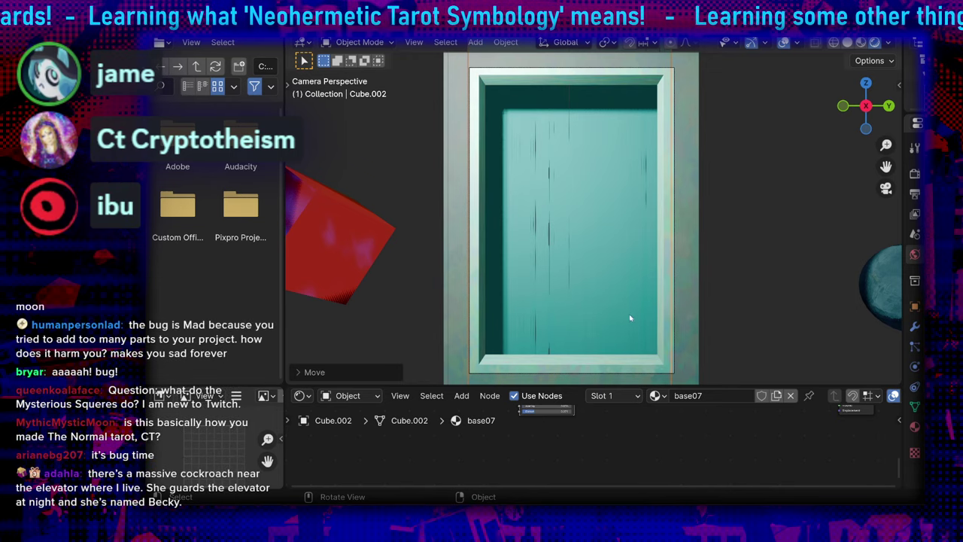
# Widen the backdrop cube along the Y axis to match the outer width of the frame, checking it through the camera
pyautogui.scroll(-3, 639, 294)
pyautogui.scroll(3, 613, 284)
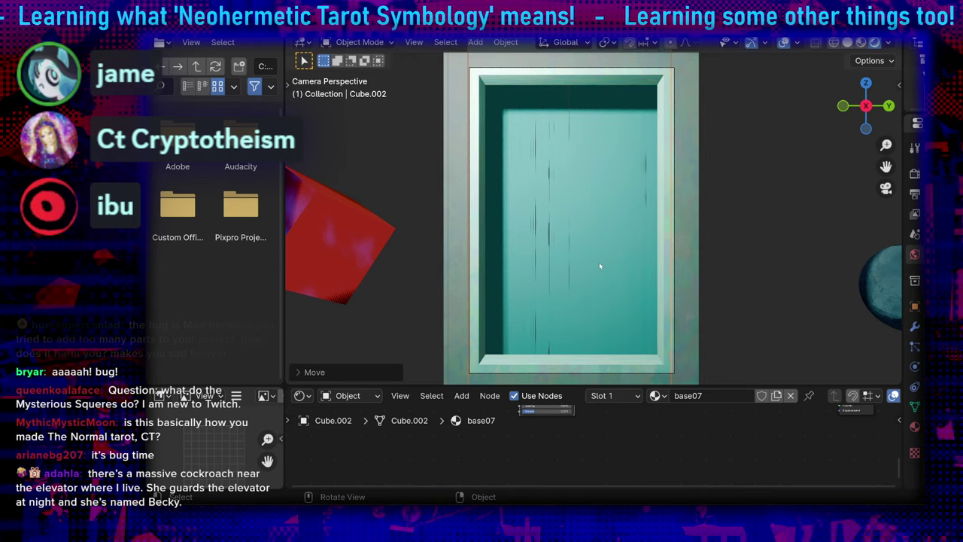
pyautogui.press('s')
pyautogui.press('y')
pyautogui.click(620, 259)
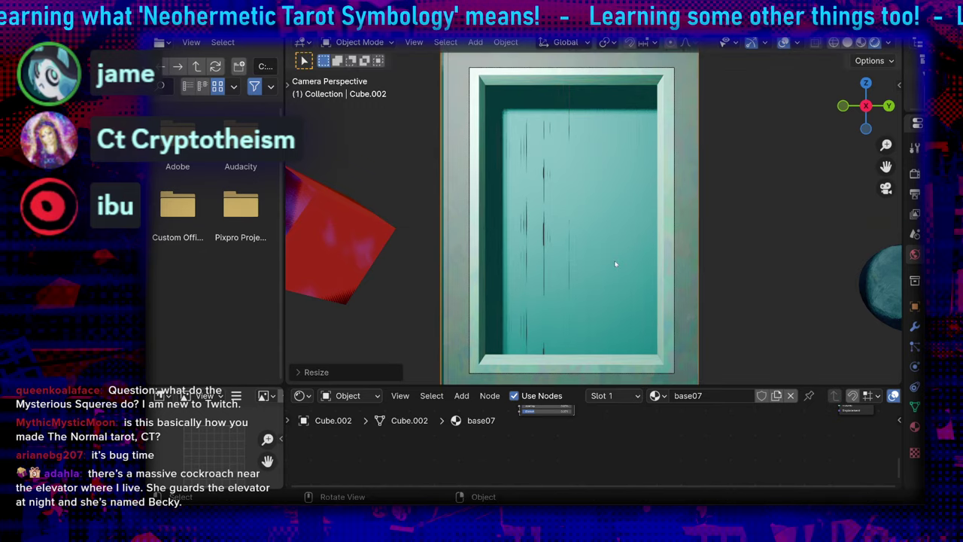
pyautogui.press('KP_0')
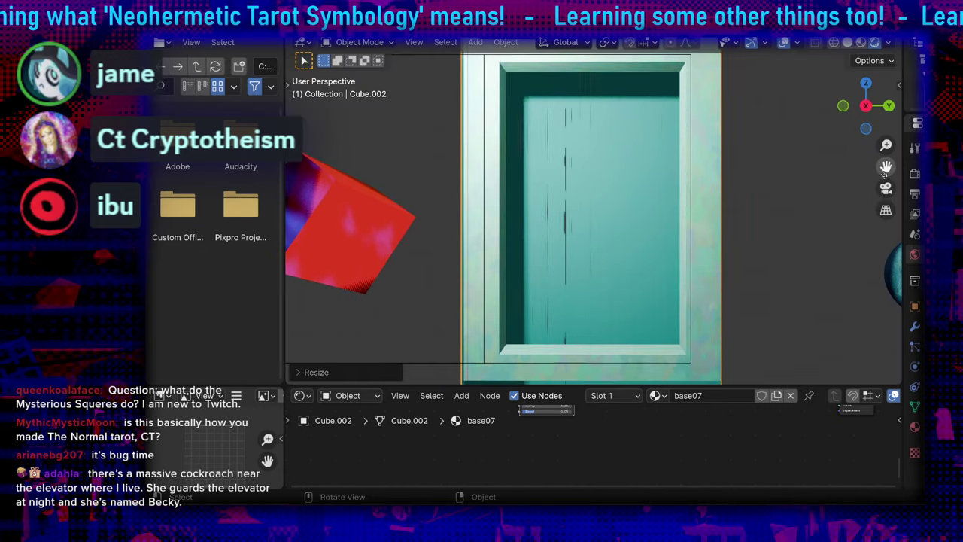
pyautogui.press('KP_0')
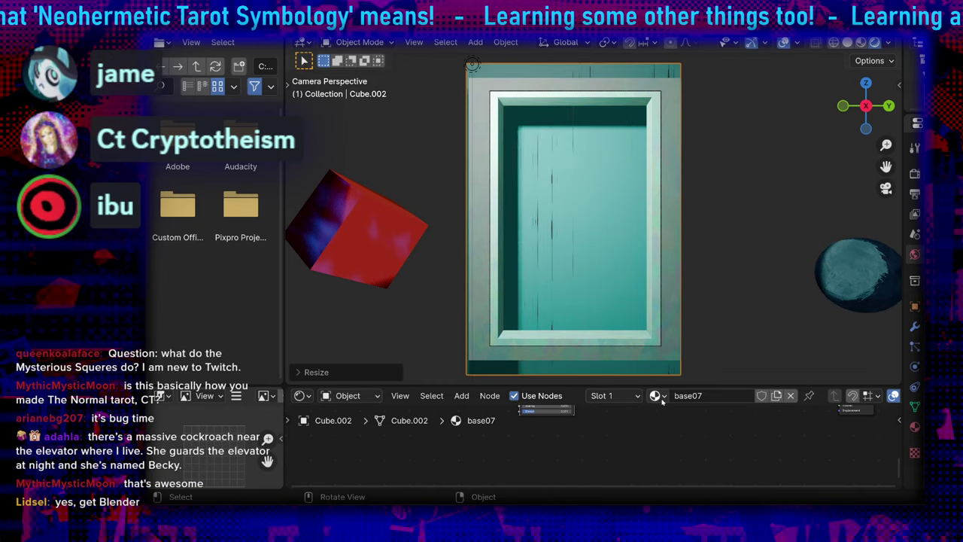
# Change the backdrop's base07 node colour to dark blue with hue 0.658, saturation 1.000 and value 0.189
pyautogui.press('Home')
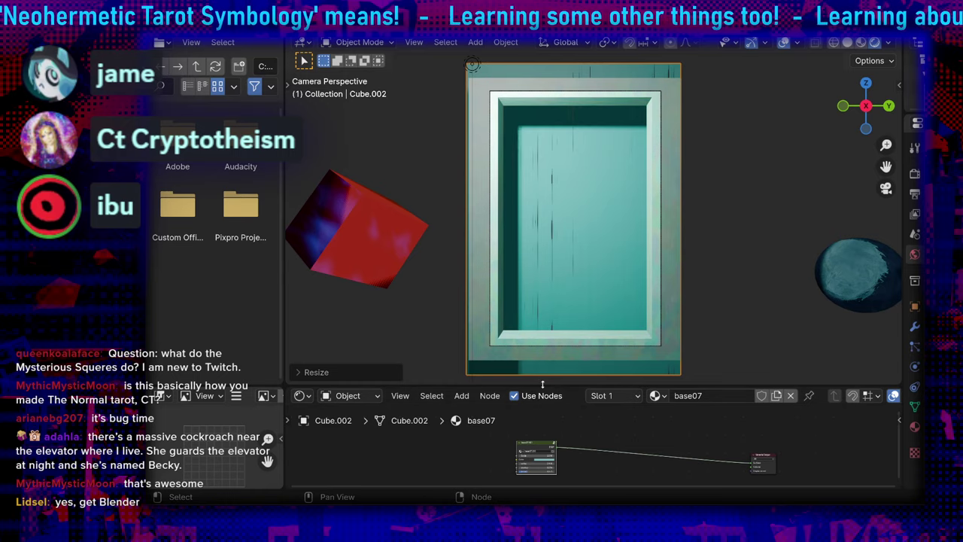
pyautogui.moveTo(542, 384); pyautogui.dragTo(542, 339)
pyautogui.scroll(5, 603, 432)
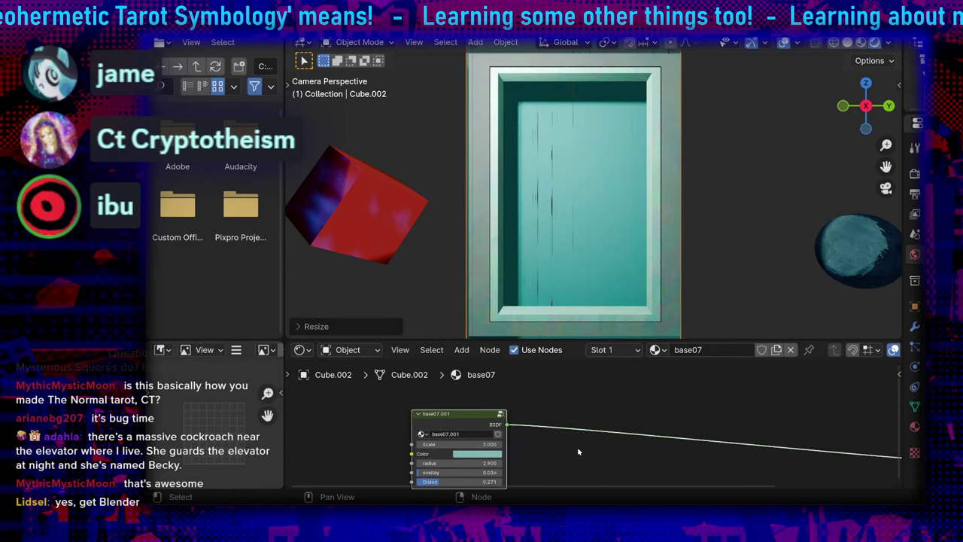
pyautogui.moveTo(603, 432); pyautogui.dragTo(744, 406, button='middle')
pyautogui.click(610, 426)
pyautogui.moveTo(631, 260); pyautogui.dragTo(690, 285)
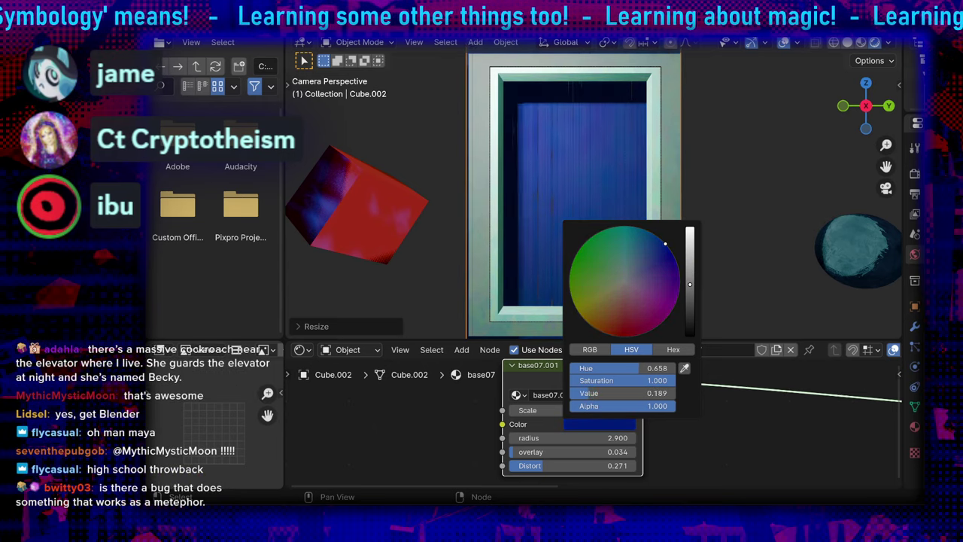
# Select the card frame and change its base01 node colour to a pale golden yellow
pyautogui.click(666, 223)
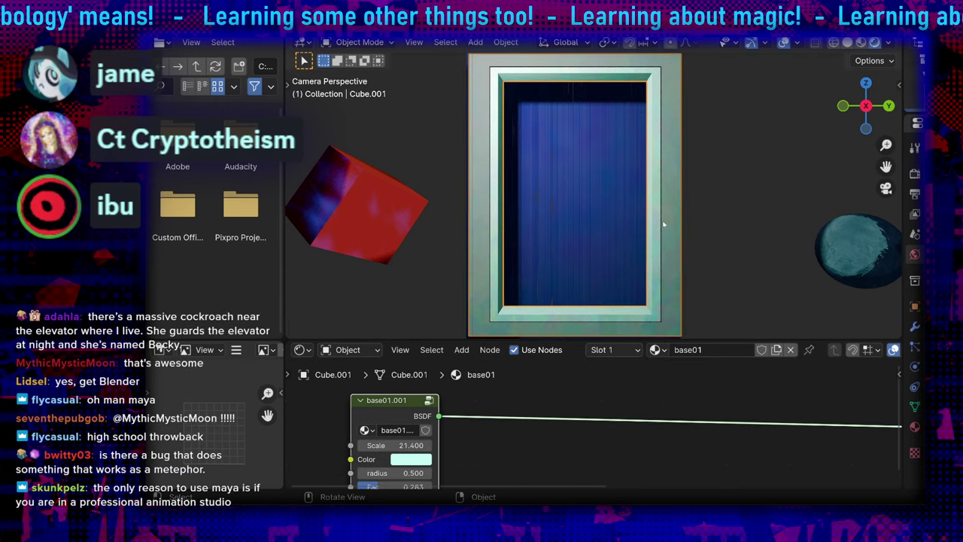
pyautogui.moveTo(458, 445); pyautogui.dragTo(475, 435, button='middle')
pyautogui.click(437, 450)
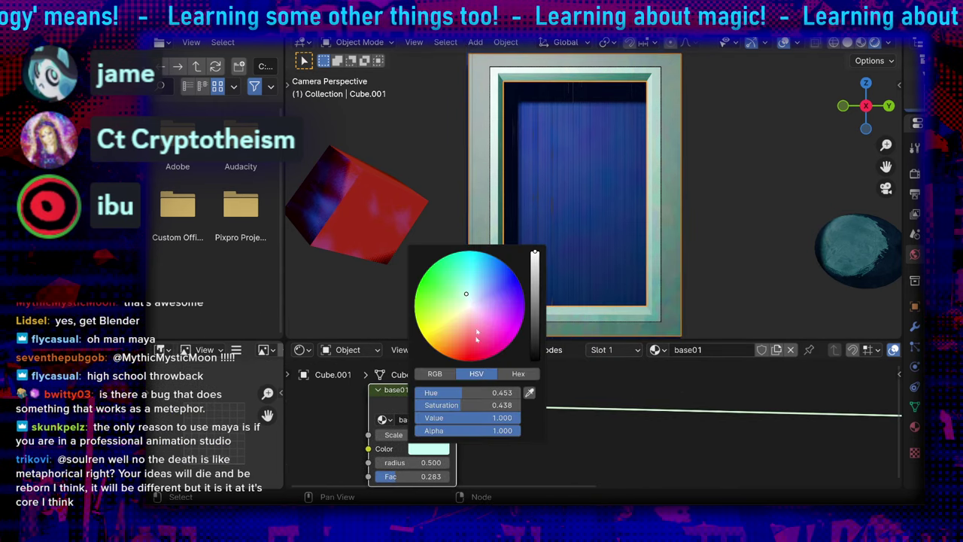
pyautogui.moveTo(468, 303); pyautogui.dragTo(458, 317)
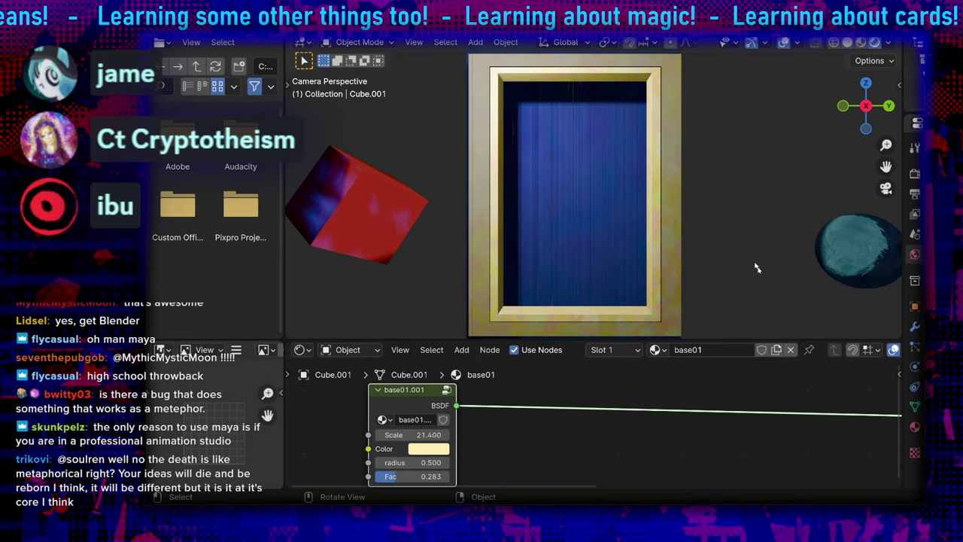
# Switch to the Illustrator notes board and examine the element colour legend beneath the Knight of Swords card
pyautogui.moveTo(769, 515)
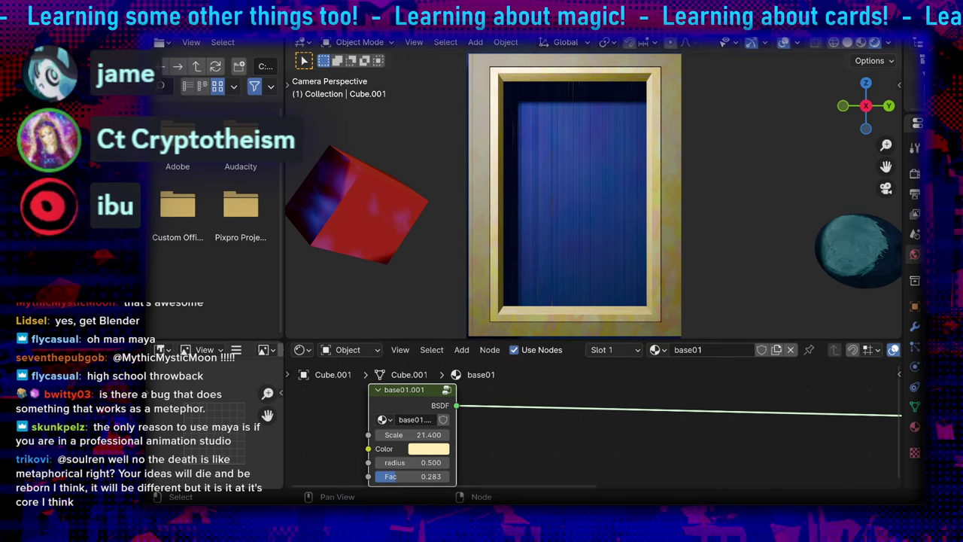
pyautogui.hotkey('alt', 'Tab')
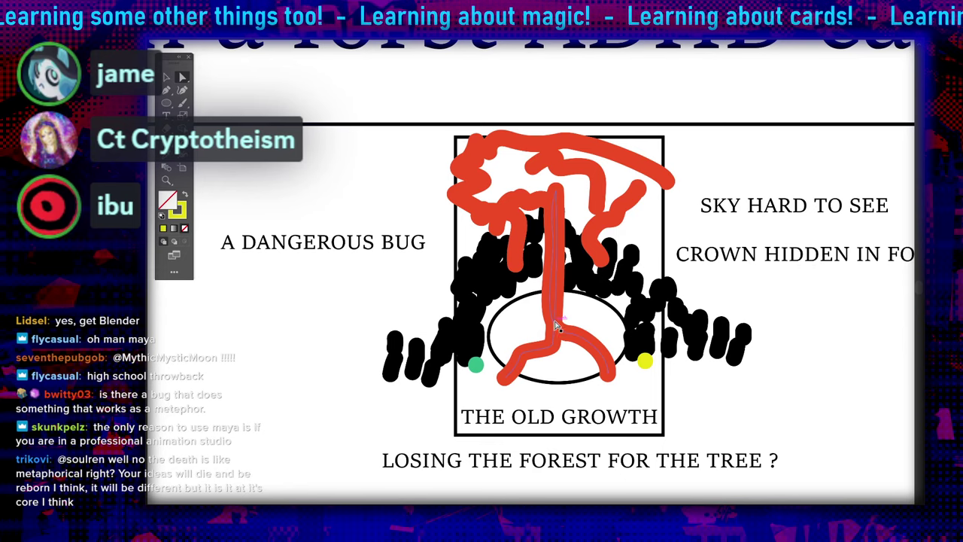
pyautogui.moveTo(619, 338); pyautogui.dragTo(585, 340)
pyautogui.keyDown('alt'); pyautogui.scroll(-1, 585, 340); pyautogui.keyUp('alt')
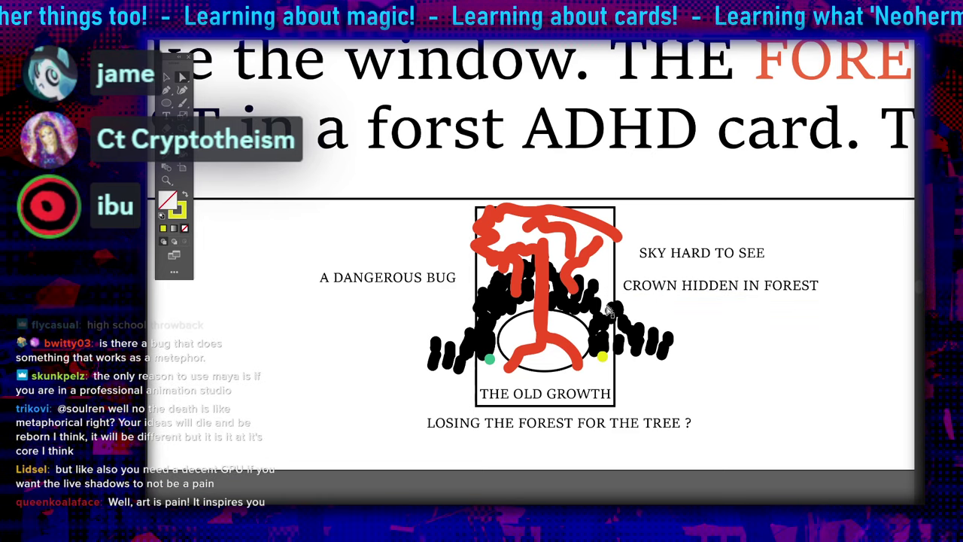
pyautogui.hotkey('ctrl', '-')
pyautogui.hotkey('ctrl', '-')
pyautogui.hotkey('ctrl', '-')
pyautogui.hotkey('ctrl', '-')
pyautogui.moveTo(296, 258); pyautogui.dragTo(667, 326)
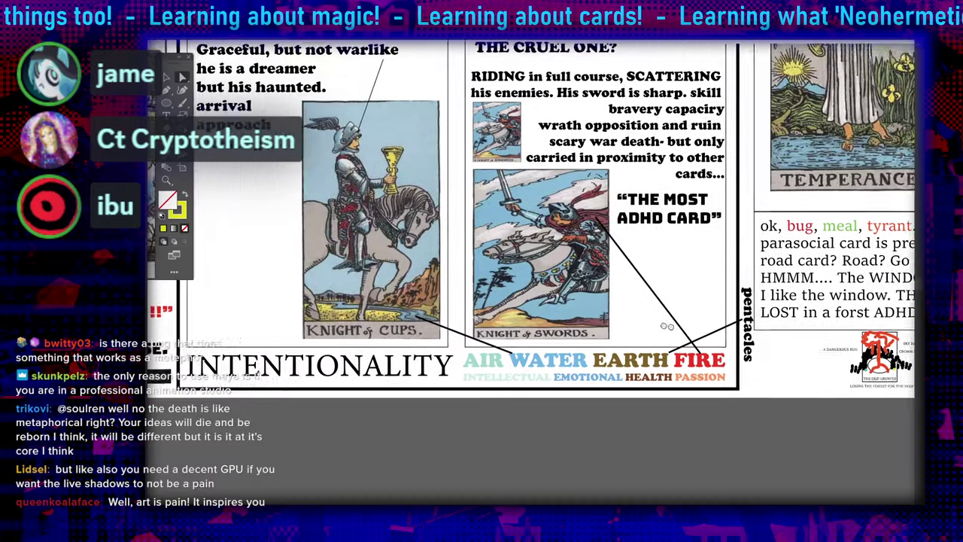
pyautogui.keyDown('alt'); pyautogui.scroll(3, 667, 326); pyautogui.keyUp('alt')
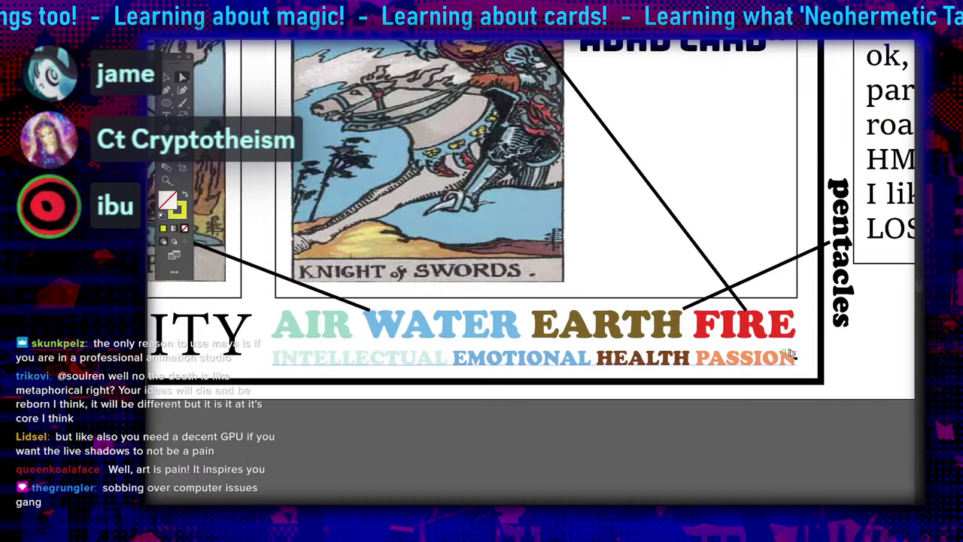
pyautogui.moveTo(789, 351); pyautogui.dragTo(814, 367)
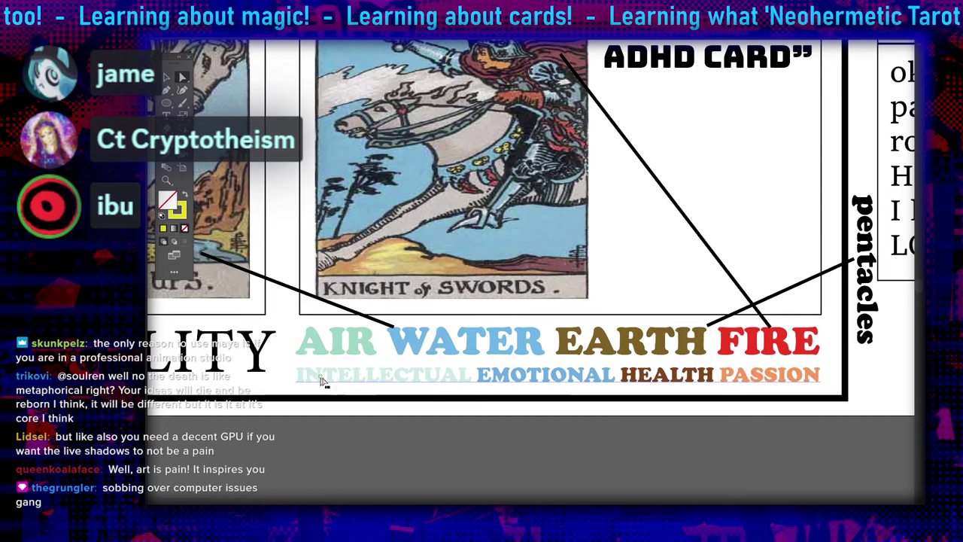
# Brush a yellow omega-shaped arch over the tree base in the Old Growth sketch, add a short stroke on each side, and reshape the right one
pyautogui.moveTo(785, 502)
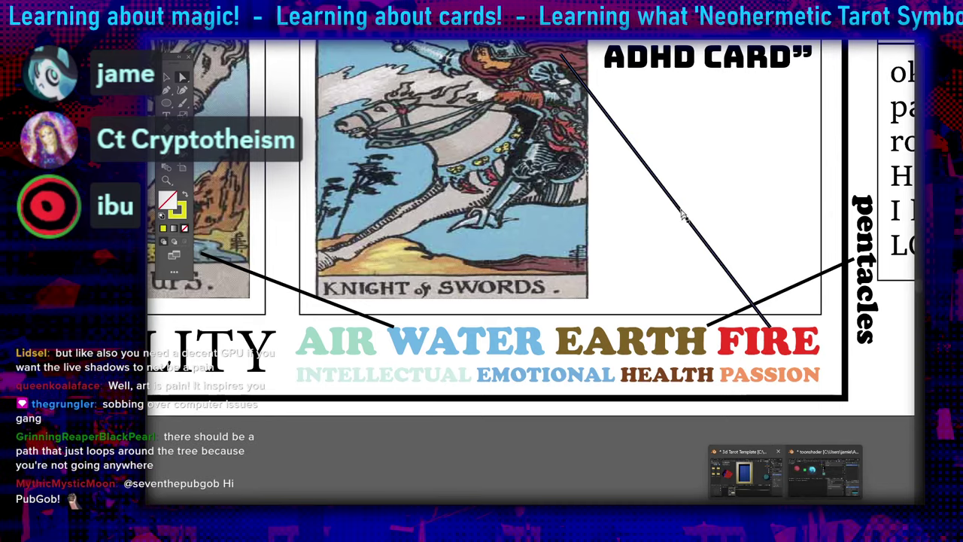
pyautogui.moveTo(681, 242); pyautogui.dragTo(228, 238)
pyautogui.moveTo(498, 258); pyautogui.dragTo(468, 261)
pyautogui.keyDown('ctrl'); pyautogui.hscroll(2, 587, 292); pyautogui.keyUp('ctrl')
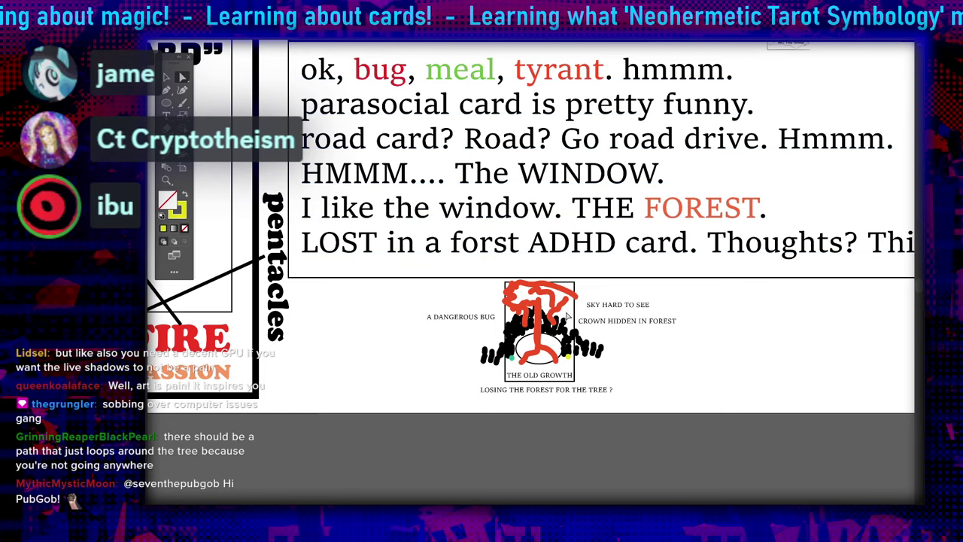
pyautogui.keyDown('alt'); pyautogui.scroll(5, 537, 288); pyautogui.keyUp('alt')
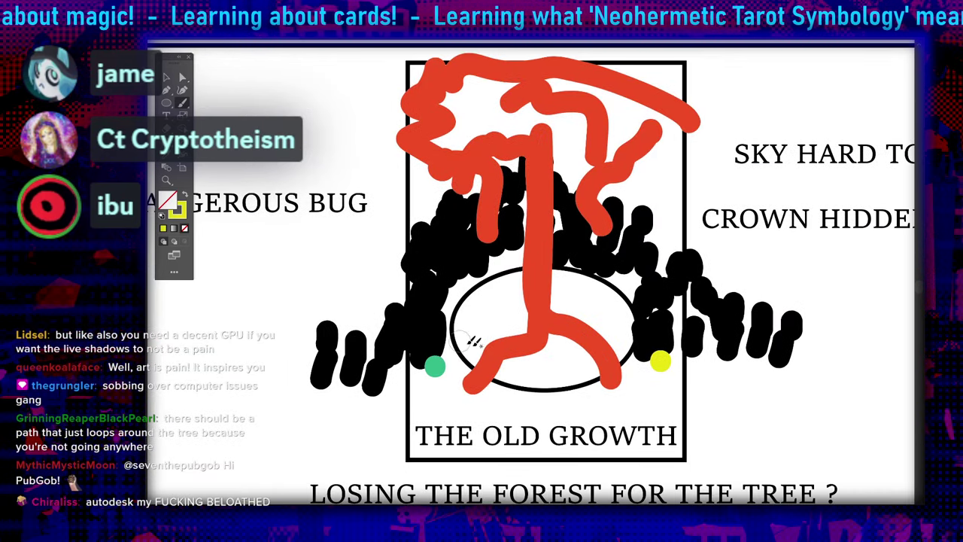
pyautogui.moveTo(518, 387); pyautogui.dragTo(523, 347)
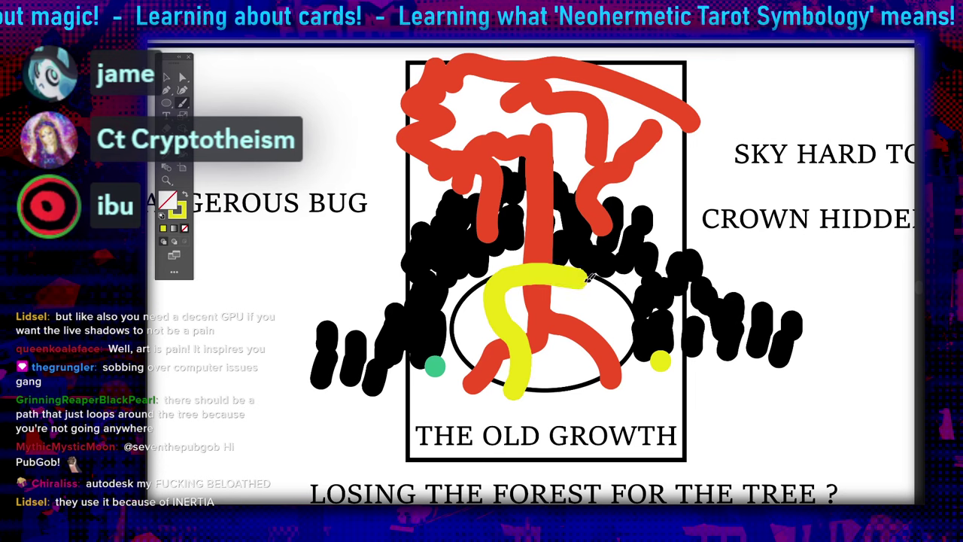
pyautogui.moveTo(614, 346); pyautogui.dragTo(605, 397)
pyautogui.moveTo(656, 362); pyautogui.dragTo(683, 388)
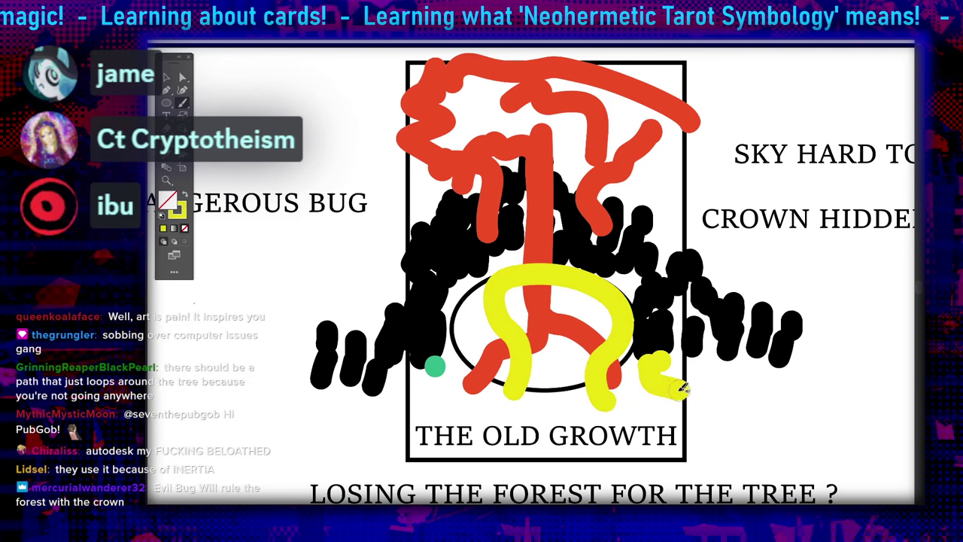
pyautogui.moveTo(466, 347); pyautogui.dragTo(439, 389)
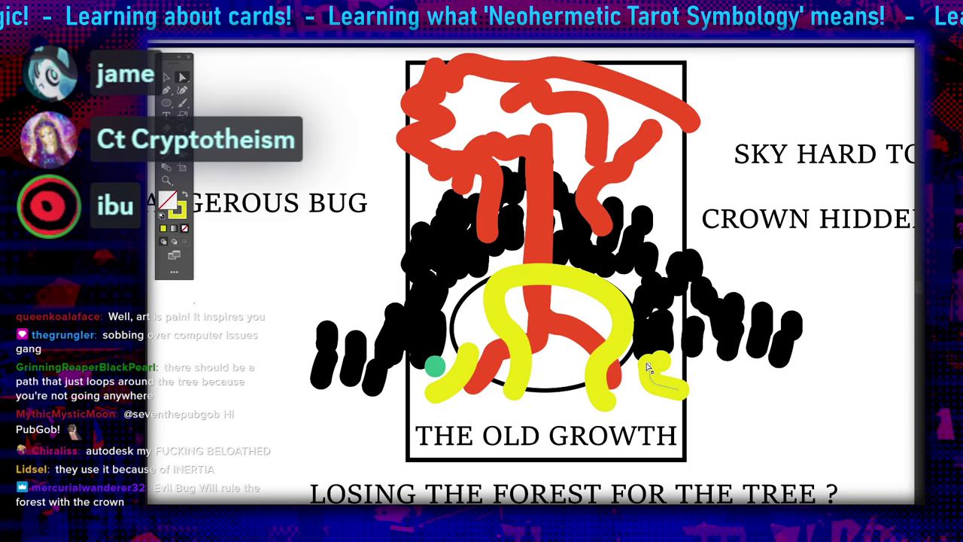
pyautogui.moveTo(640, 365); pyautogui.dragTo(634, 367)
# Recolour the word AIR in the element legend bright yellow, with cyan at 7 and magenta at 0
pyautogui.keyDown('alt'); pyautogui.scroll(-2, 736, 387); pyautogui.keyUp('alt')
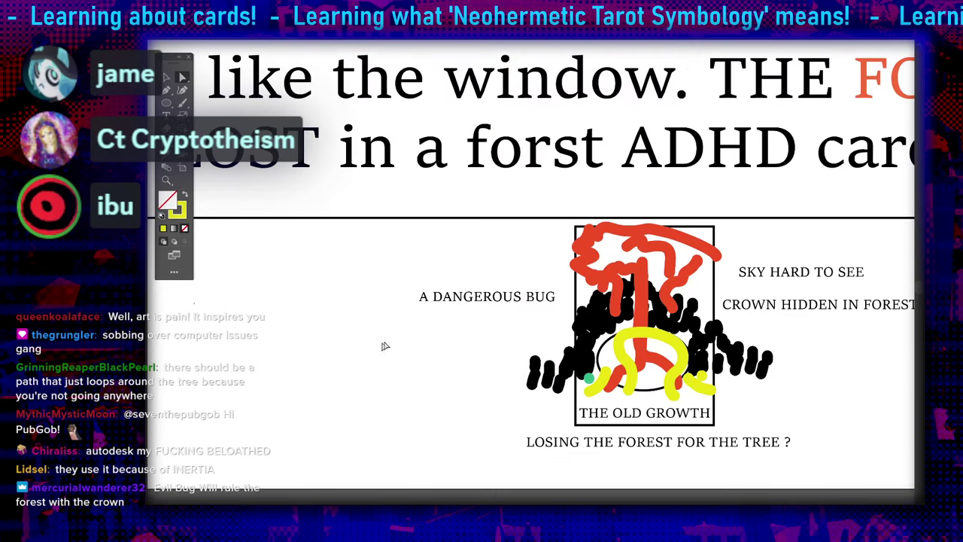
pyautogui.moveTo(385, 347); pyautogui.dragTo(745, 338)
pyautogui.keyDown('alt'); pyautogui.scroll(-5, 414, 331); pyautogui.keyUp('alt')
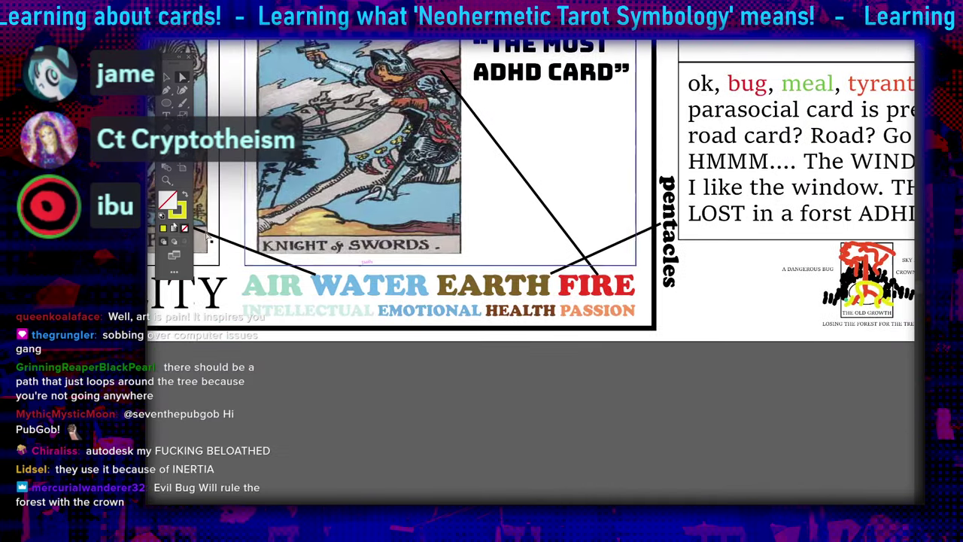
pyautogui.keyDown('alt'); pyautogui.scroll(-1, 371, 247); pyautogui.keyUp('alt')
pyautogui.keyDown('alt'); pyautogui.scroll(4, 412, 286); pyautogui.keyUp('alt')
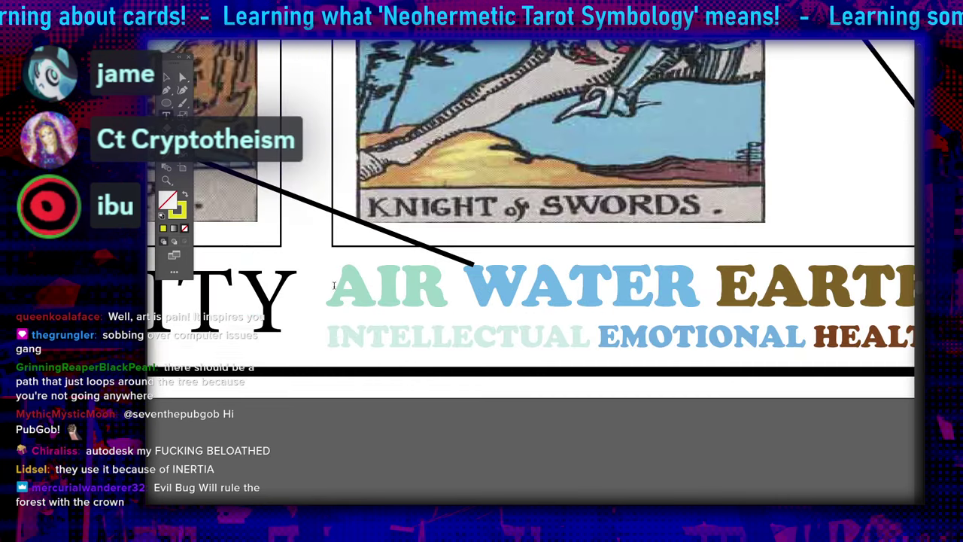
pyautogui.doubleClick(438, 286)
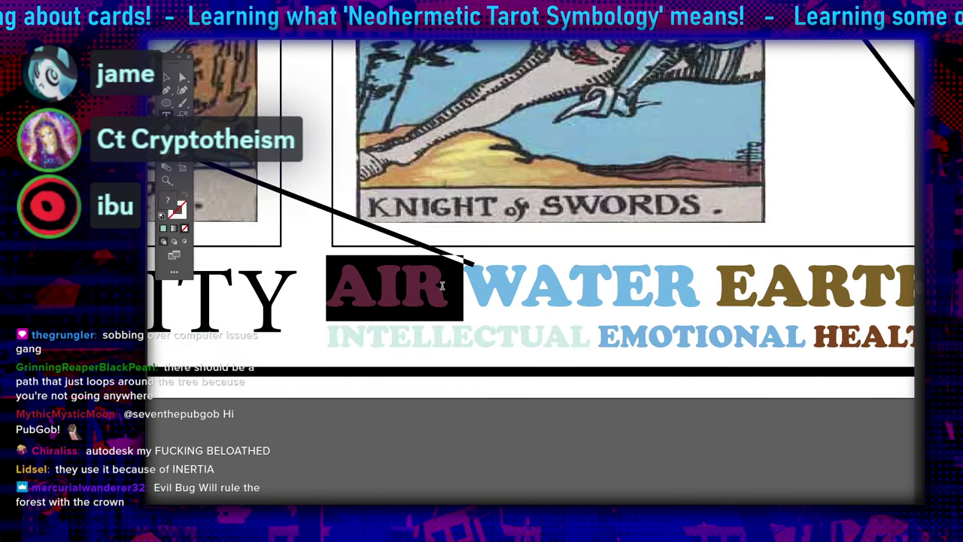
pyautogui.click(916, 397)
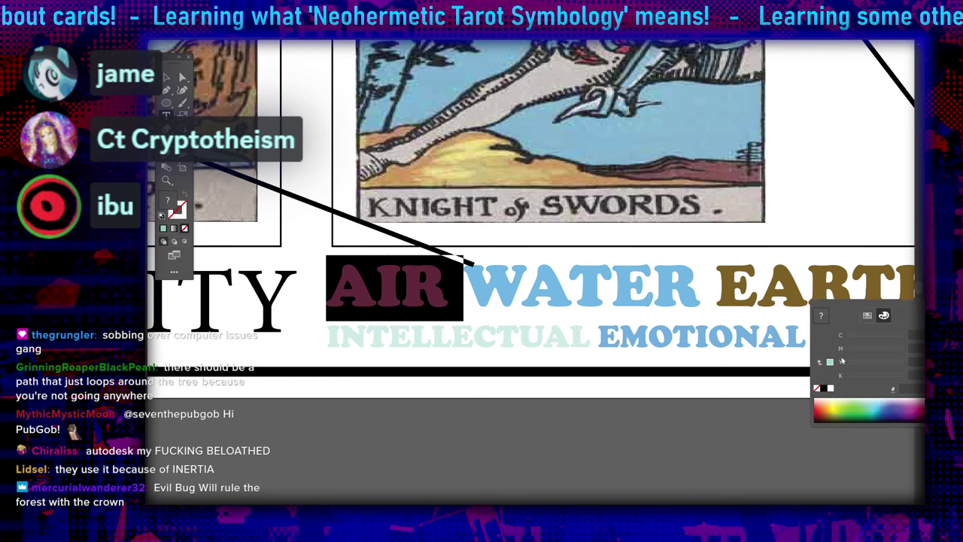
pyautogui.click(831, 364)
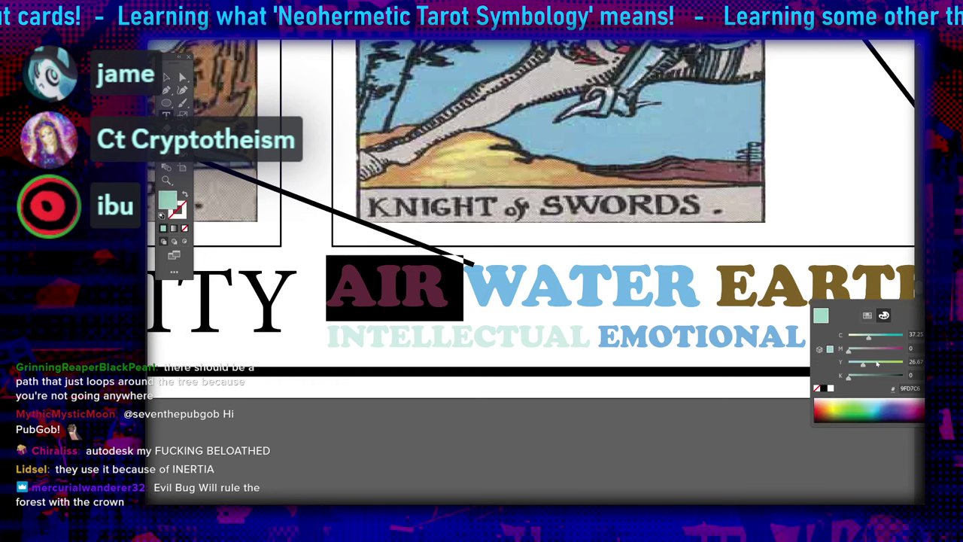
pyautogui.moveTo(867, 339); pyautogui.dragTo(905, 366)
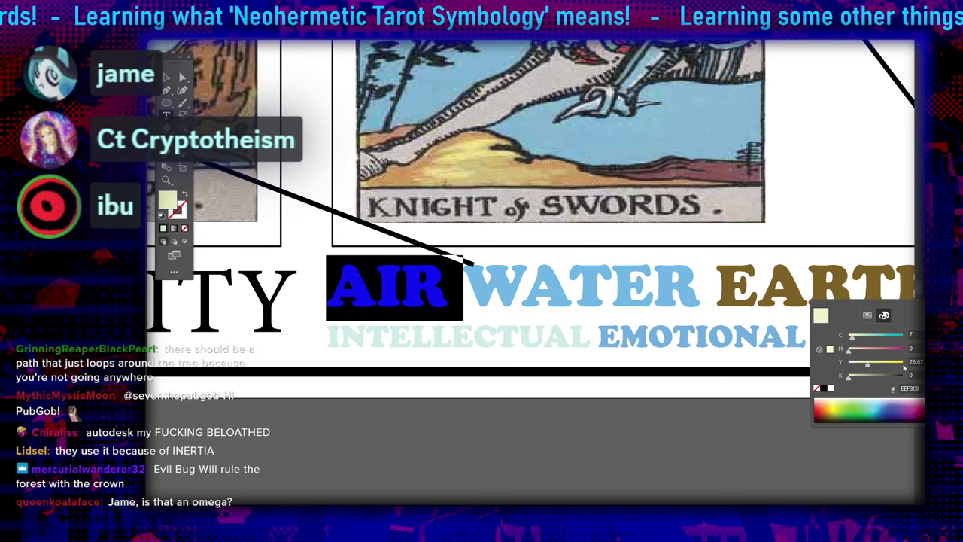
pyautogui.click(404, 290)
pyautogui.click(407, 285)
pyautogui.tripleClick(435, 292)
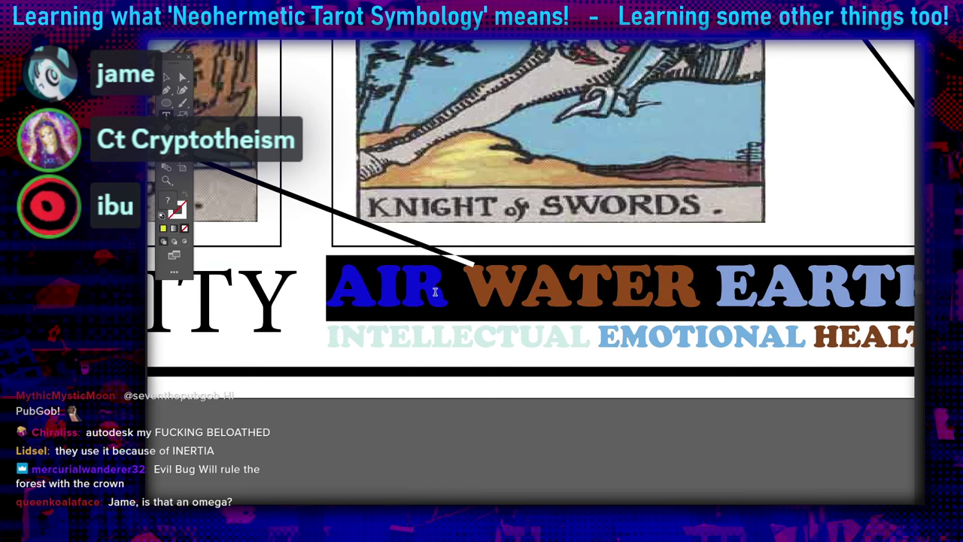
pyautogui.click(435, 292)
# Recolour the word INTELLECTUAL beneath AIR pure yellow, with cyan 0, magenta 0 and yellow 100
pyautogui.moveTo(589, 336); pyautogui.dragTo(351, 314)
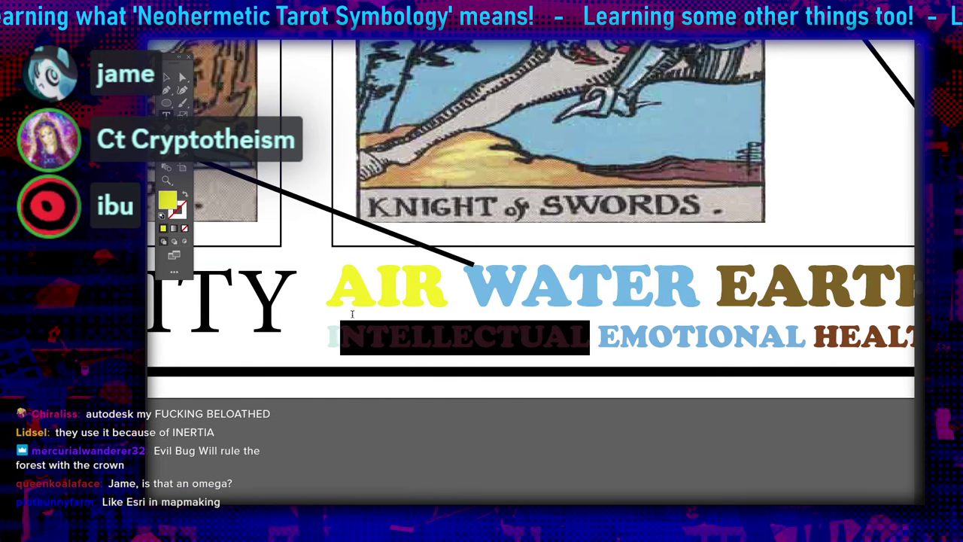
pyautogui.click(923, 308)
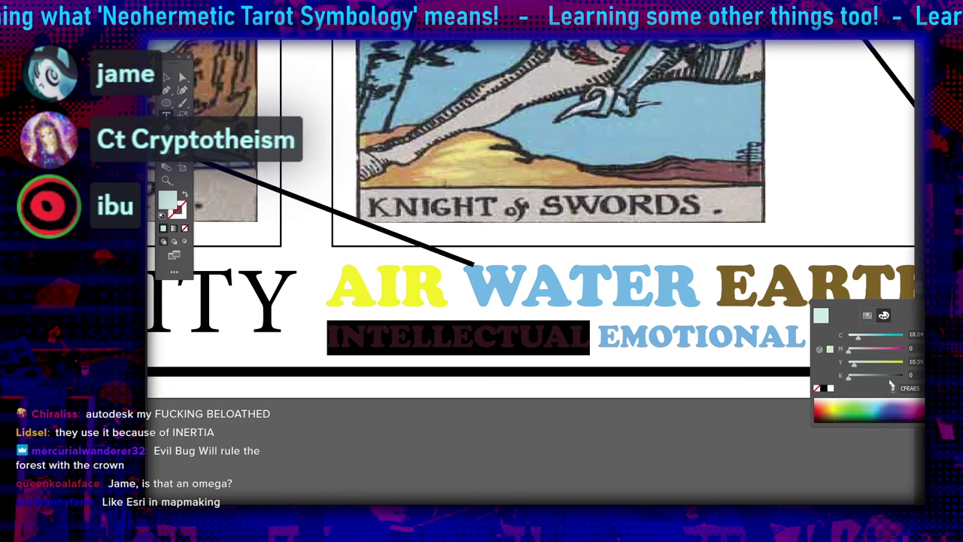
pyautogui.click(899, 364)
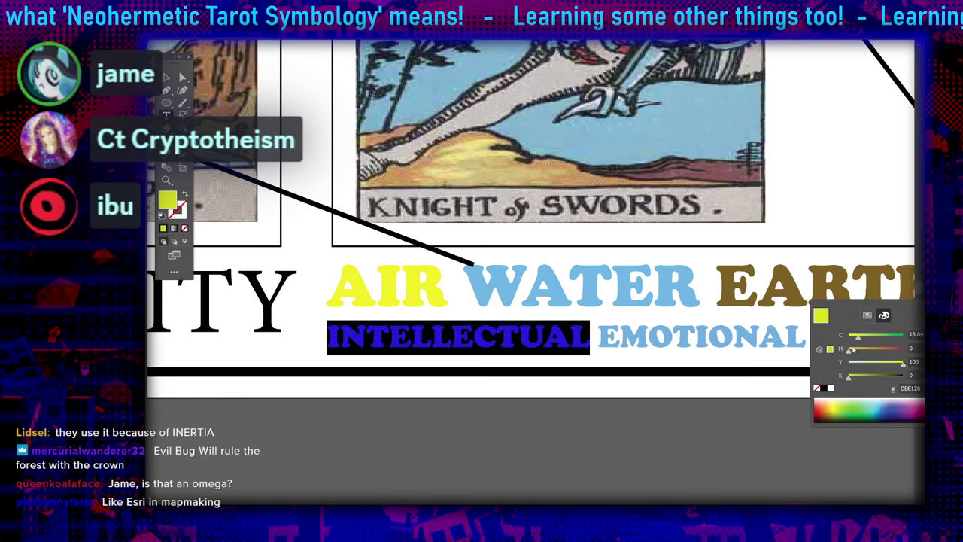
pyautogui.moveTo(856, 337); pyautogui.dragTo(847, 337)
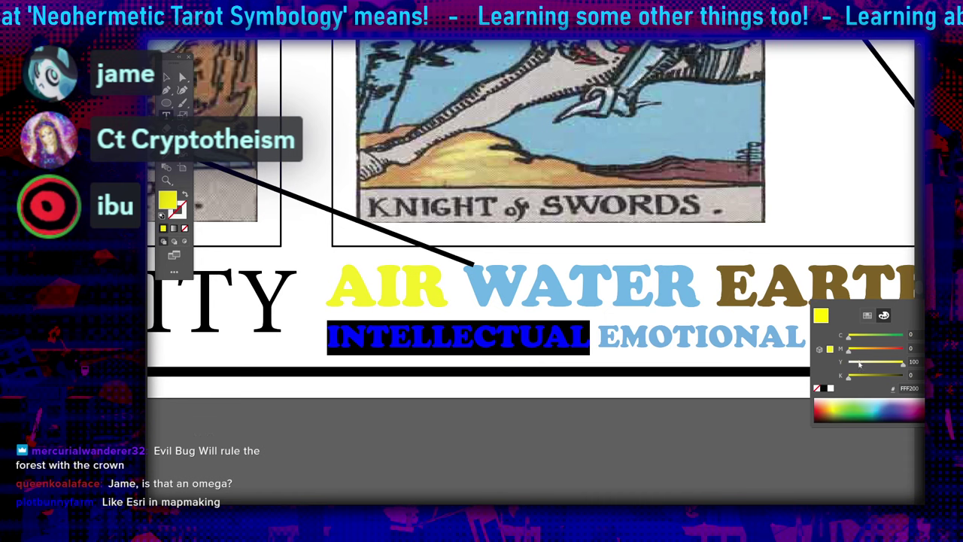
pyautogui.click(568, 335)
pyautogui.click(572, 334)
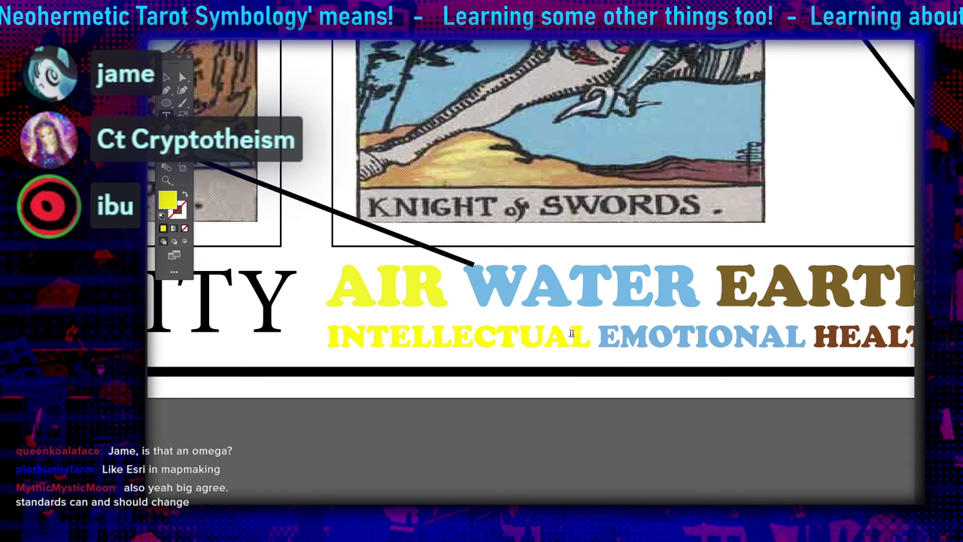
pyautogui.press('Escape')
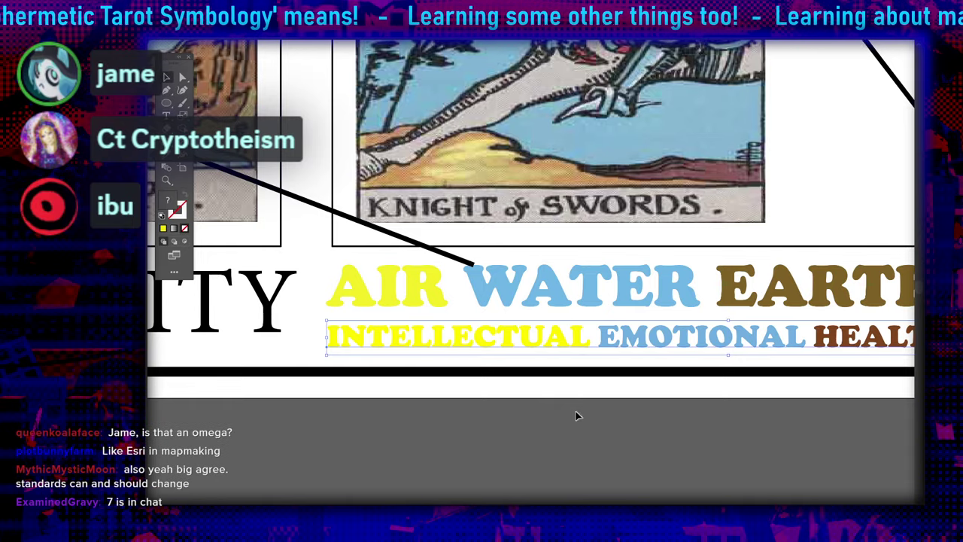
pyautogui.click(576, 415)
# Move the yellow omega-shaped stroke in the Old Growth sketch slightly down and to the left, within the ellipse
pyautogui.keyDown('alt'); pyautogui.scroll(-2, 441, 396); pyautogui.keyUp('alt')
pyautogui.moveTo(673, 369); pyautogui.dragTo(181, 245)
pyautogui.scroll(2, 582, 332)
pyautogui.moveTo(499, 326)
pyautogui.keyDown('ctrl'); pyautogui.mouseDown()
pyautogui.moveTo(619, 301)
pyautogui.moveTo(610, 327)
pyautogui.mouseUp(); pyautogui.keyUp('ctrl')
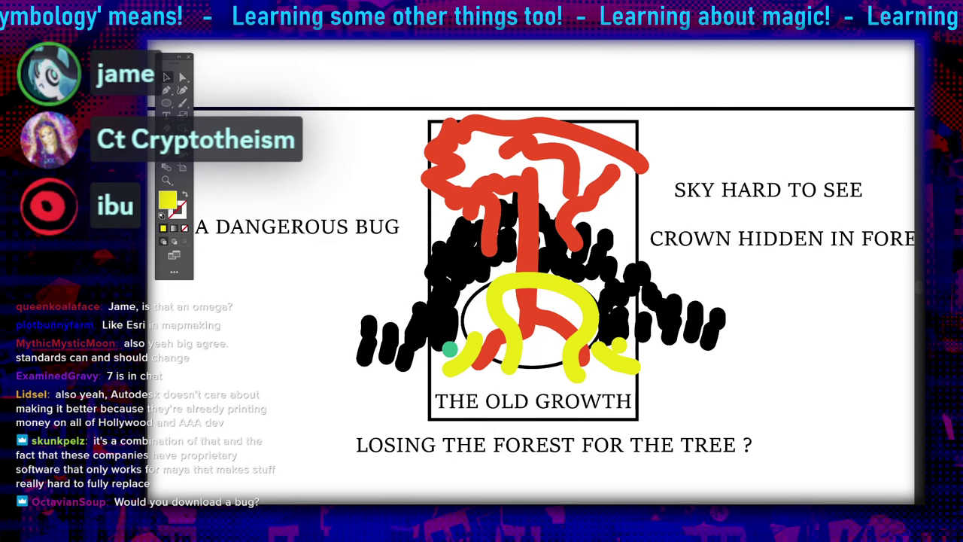
pyautogui.scroll(-1, 672, 364)
pyautogui.keyDown('alt'); pyautogui.scroll(2, 670, 353); pyautogui.keyUp('alt')
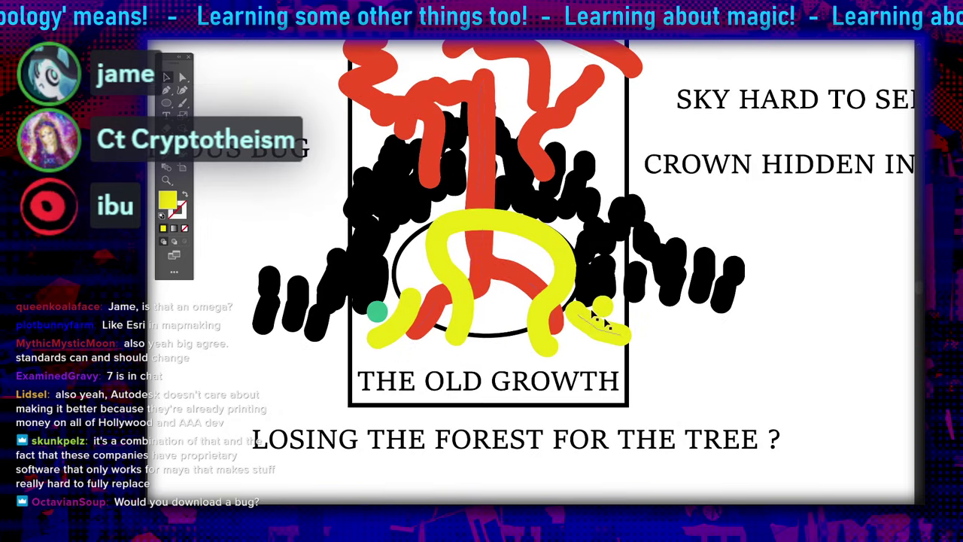
pyautogui.moveTo(655, 343); pyautogui.dragTo(681, 346)
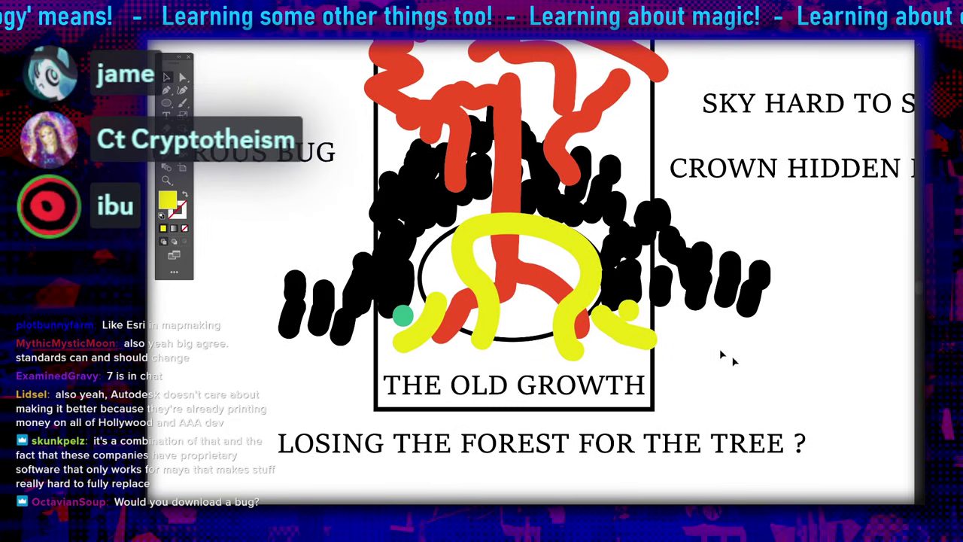
pyautogui.doubleClick(563, 325)
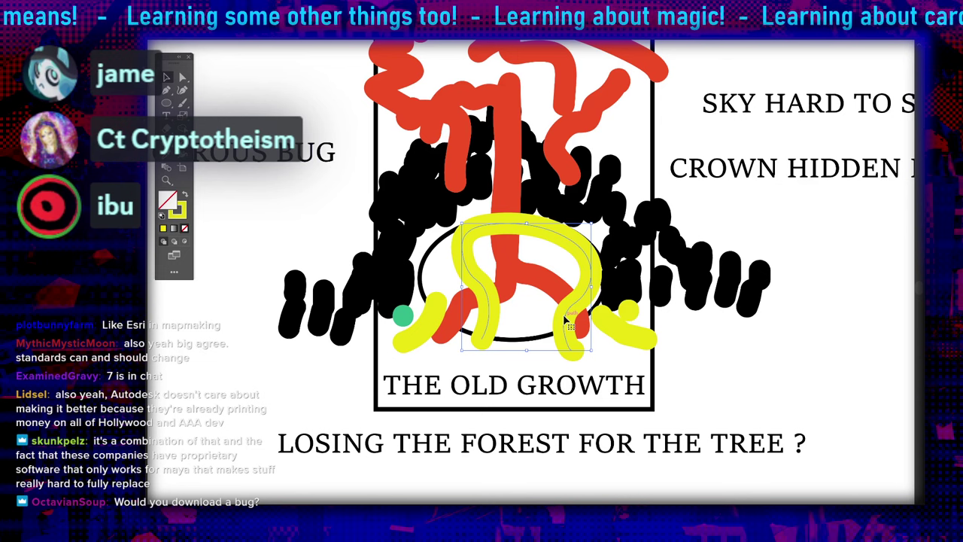
pyautogui.doubleClick(729, 346)
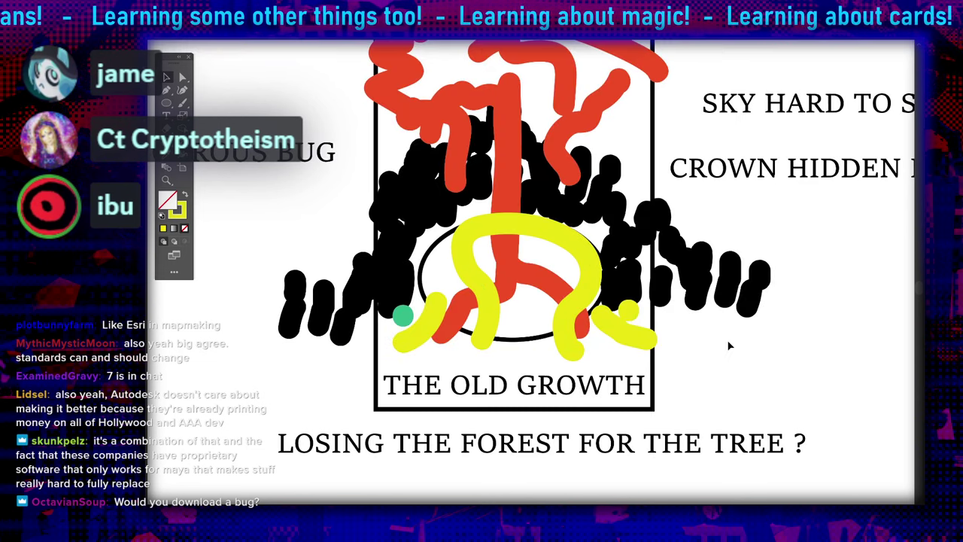
pyautogui.moveTo(557, 317)
pyautogui.mouseDown()
pyautogui.moveTo(553, 334)
pyautogui.moveTo(545, 326)
pyautogui.mouseUp()
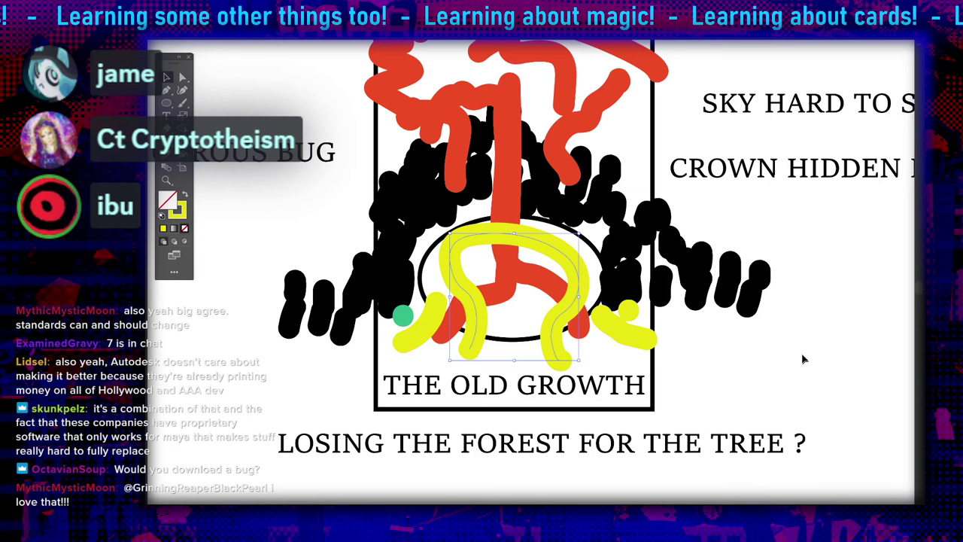
pyautogui.click(698, 346)
# Recolour the small yellow dot on the right of the Old Growth sketch golden by raising its stroke's magenta
pyautogui.scroll(2, 698, 346)
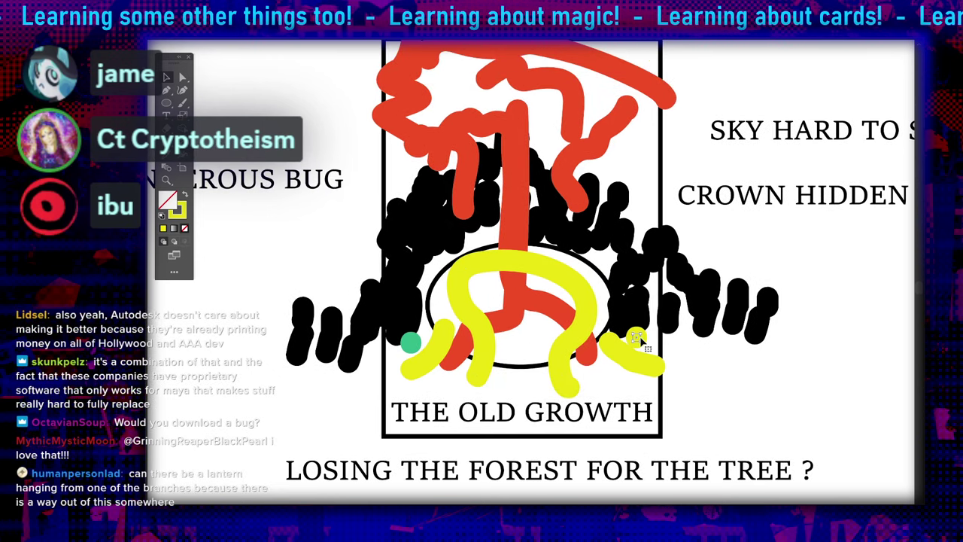
pyautogui.click(922, 330)
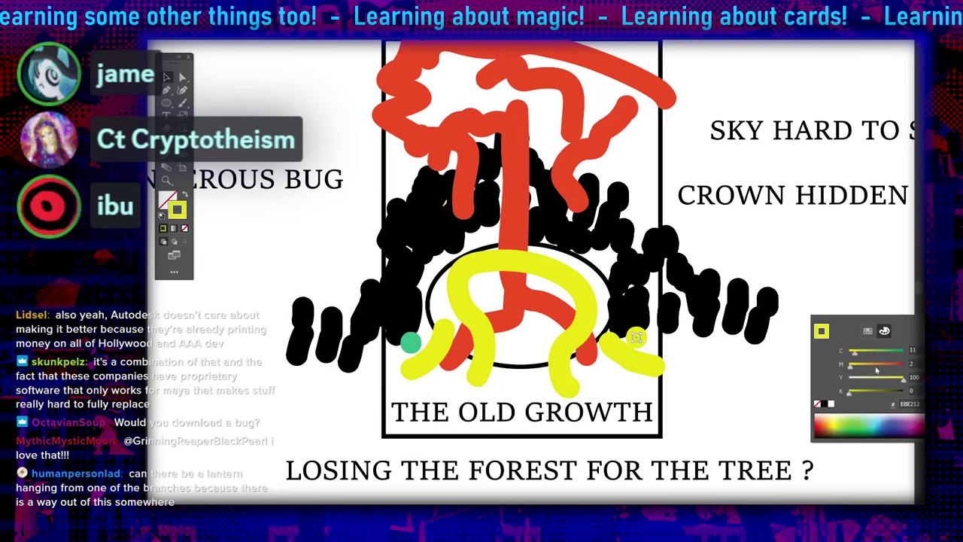
pyautogui.moveTo(852, 366); pyautogui.dragTo(863, 366)
pyautogui.click(683, 390)
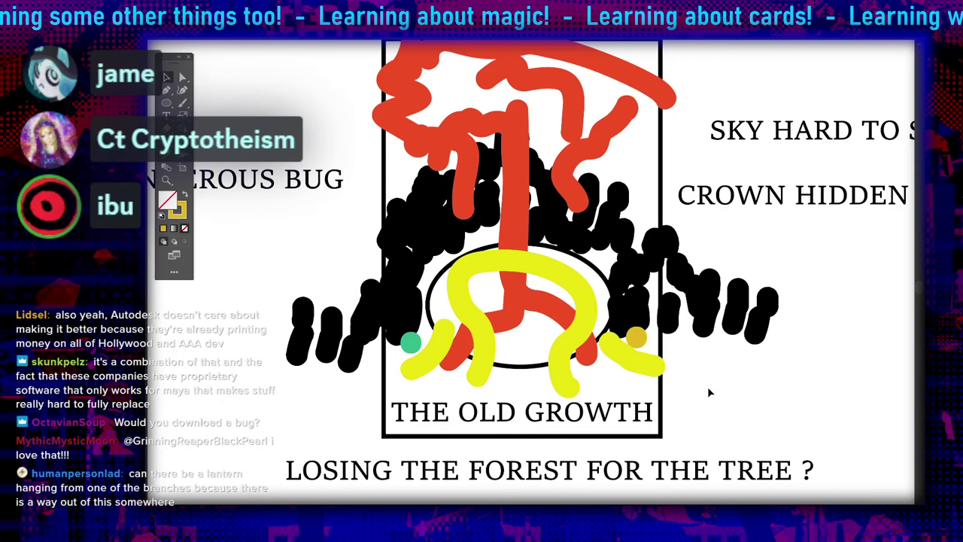
pyautogui.moveTo(715, 372); pyautogui.dragTo(734, 372)
pyautogui.hotkey('ctrl', '-')
pyautogui.hotkey('ctrl', '-')
pyautogui.moveTo(617, 327); pyautogui.dragTo(591, 326)
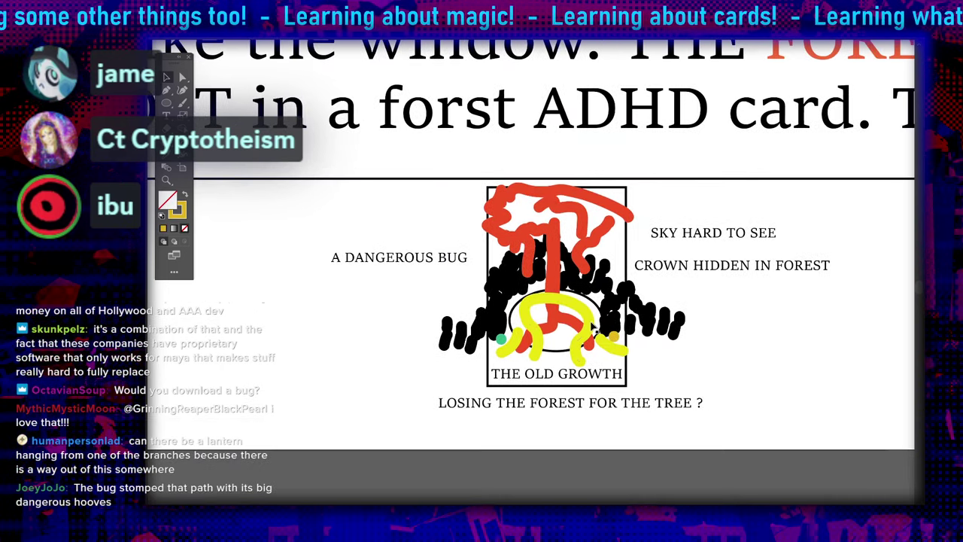
pyautogui.moveTo(751, 337)
pyautogui.mouseDown()
pyautogui.moveTo(769, 338)
pyautogui.moveTo(756, 327)
pyautogui.mouseUp()
pyautogui.click(769, 339)
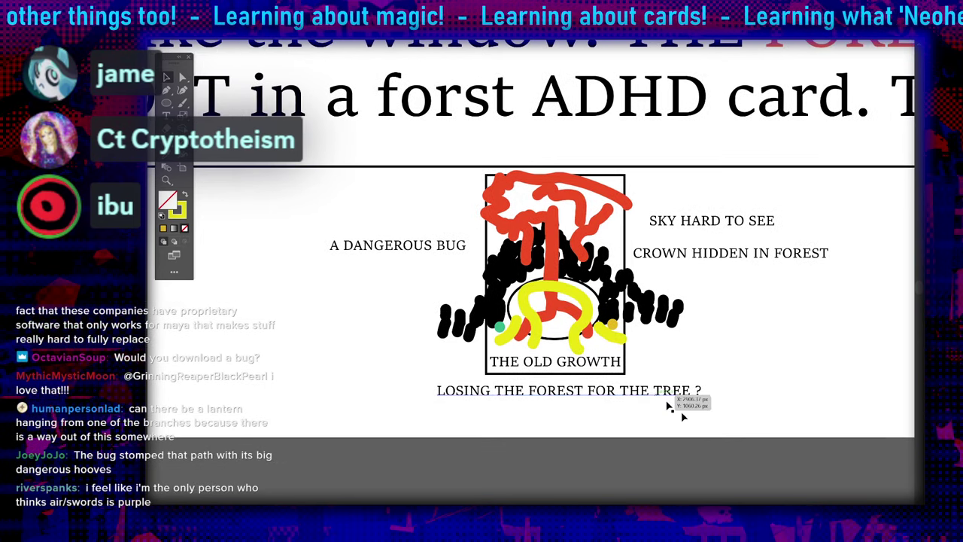
# Switch to the 3d Tarot Template file in Blender and move the blue backdrop box backwards along global X, away from the frame
pyautogui.moveTo(724, 514)
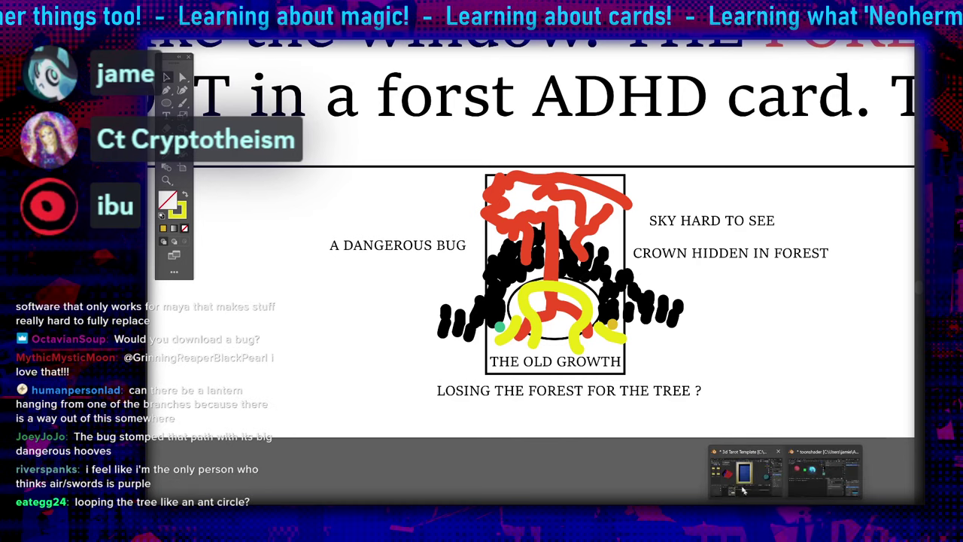
pyautogui.click(715, 456)
pyautogui.scroll(-3, 563, 203)
pyautogui.moveTo(564, 202); pyautogui.dragTo(577, 242, button='middle')
pyautogui.scroll(-6, 576, 242)
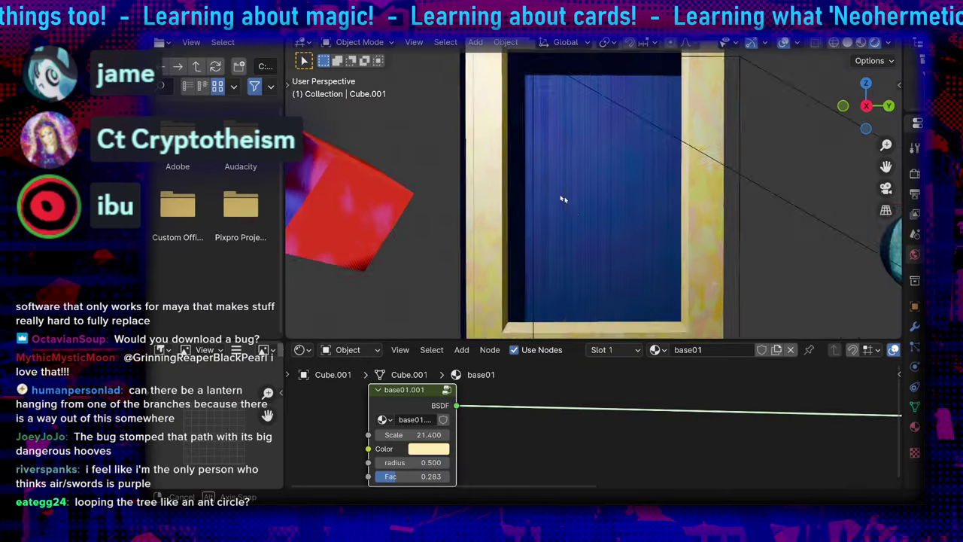
pyautogui.click(552, 196)
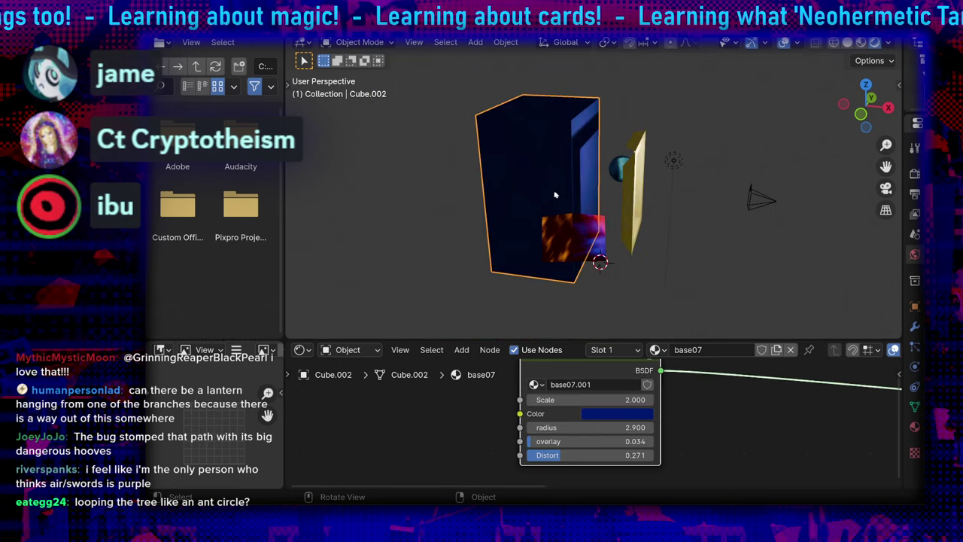
pyautogui.press('g')
pyautogui.press('x')
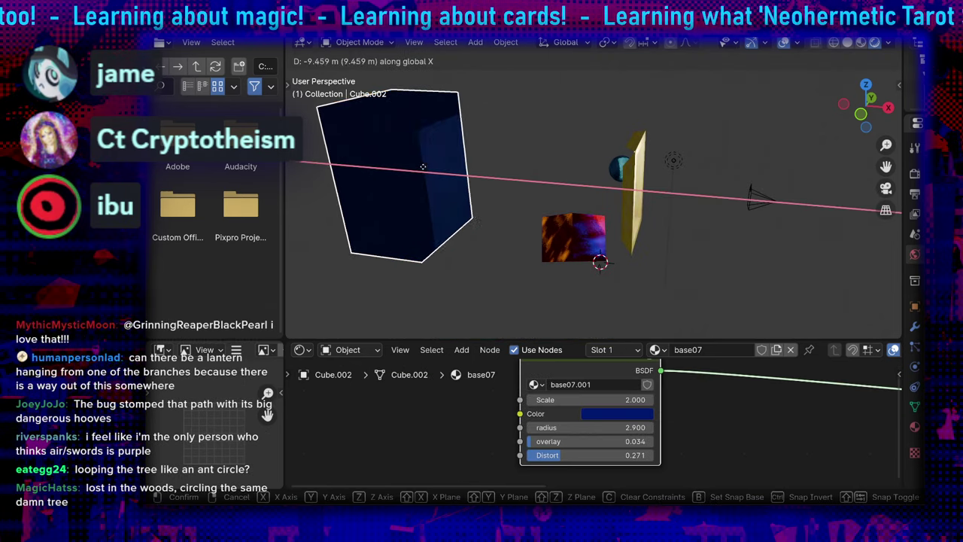
pyautogui.click(504, 194)
# Add a UV sphere to the scene and place it at the lower centre of the golden frame's opening
pyautogui.moveTo(505, 193); pyautogui.dragTo(587, 226, button='middle')
pyautogui.hotkey('shift', 'a')
pyautogui.moveTo(583, 226)
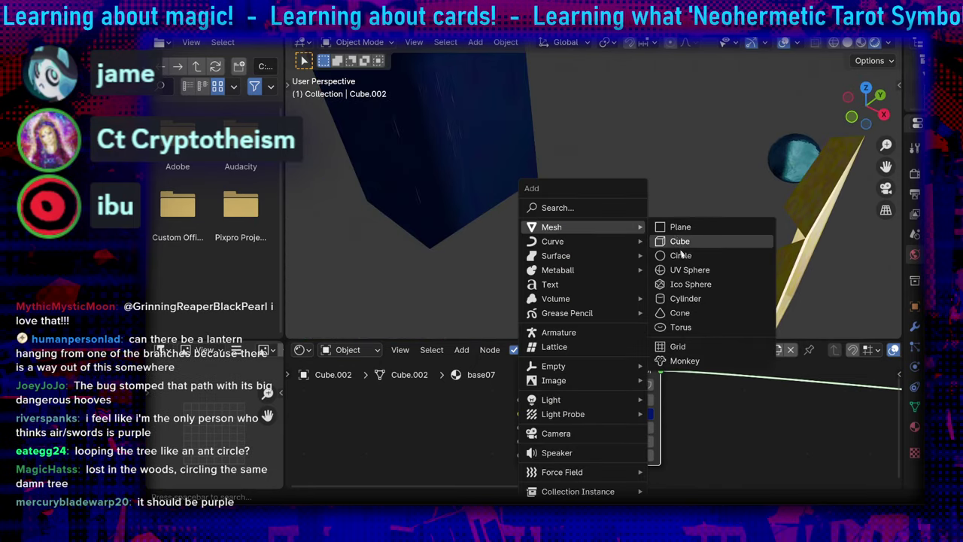
pyautogui.click(682, 269)
pyautogui.moveTo(640, 275); pyautogui.dragTo(677, 252, button='middle')
pyautogui.scroll(-3, 760, 262)
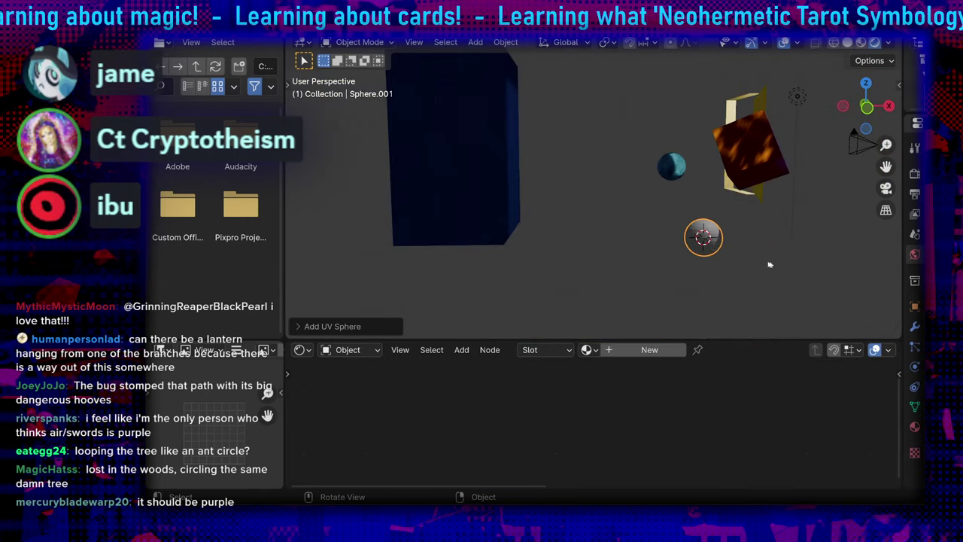
pyautogui.press('g')
pyautogui.click(705, 195)
pyautogui.moveTo(705, 195); pyautogui.dragTo(608, 159, button='middle')
pyautogui.scroll(2, 582, 170)
pyautogui.press('g')
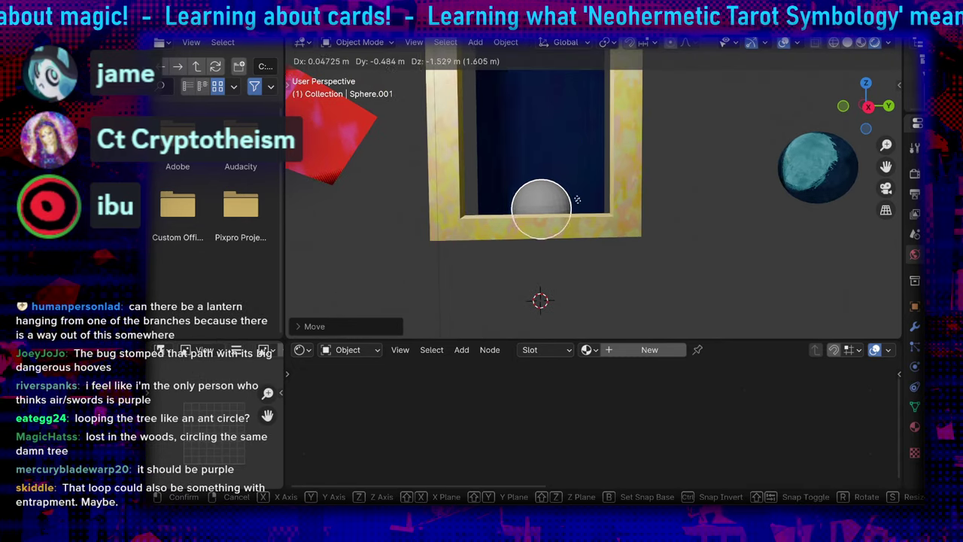
pyautogui.click(579, 196)
# Enlarge the sphere, flatten it along Z, move it back towards the blue backdrop and tilt it slightly
pyautogui.press('s')
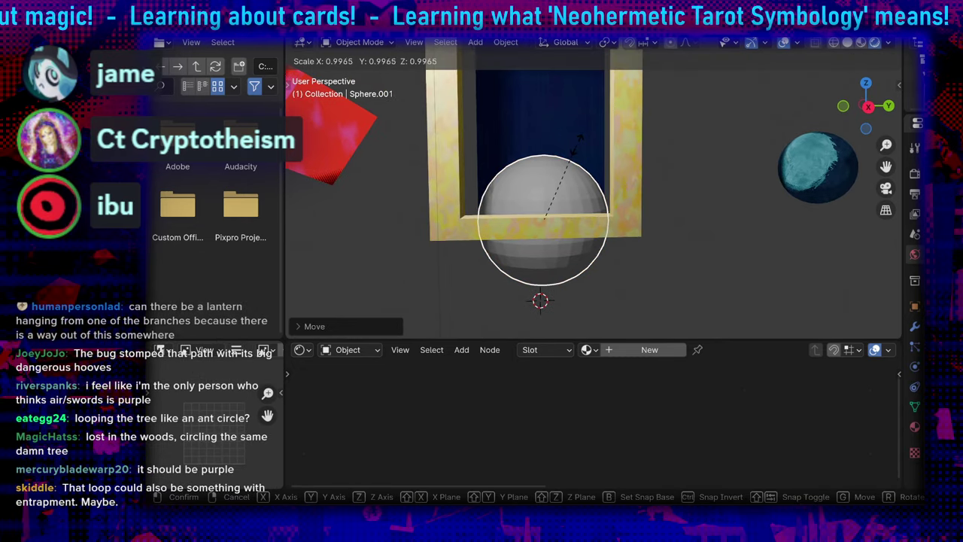
pyautogui.click(561, 154)
pyautogui.press('s')
pyautogui.press('z')
pyautogui.click(554, 156)
pyautogui.moveTo(554, 157); pyautogui.dragTo(666, 182, button='middle')
pyautogui.press('g')
pyautogui.click(663, 174)
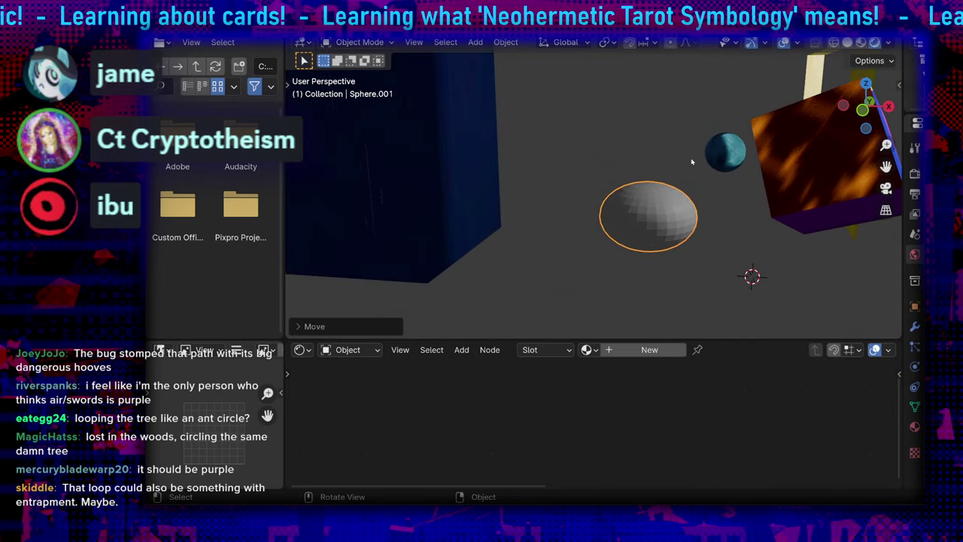
pyautogui.click(683, 158)
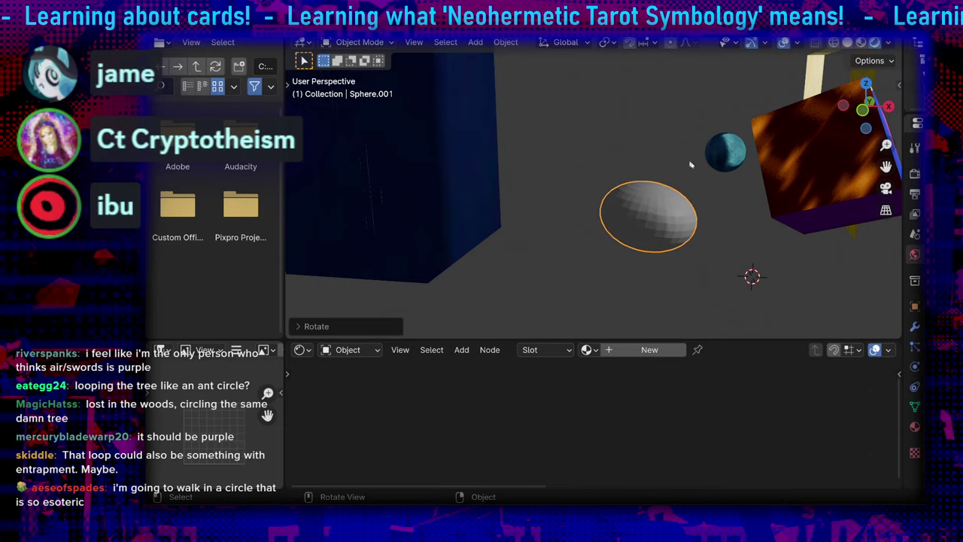
# Enter Edit Mode on the sphere and circle-select only the faces around its upper pole
pyautogui.moveTo(677, 162); pyautogui.dragTo(625, 262, button='middle')
pyautogui.click(359, 42)
pyautogui.click(353, 73)
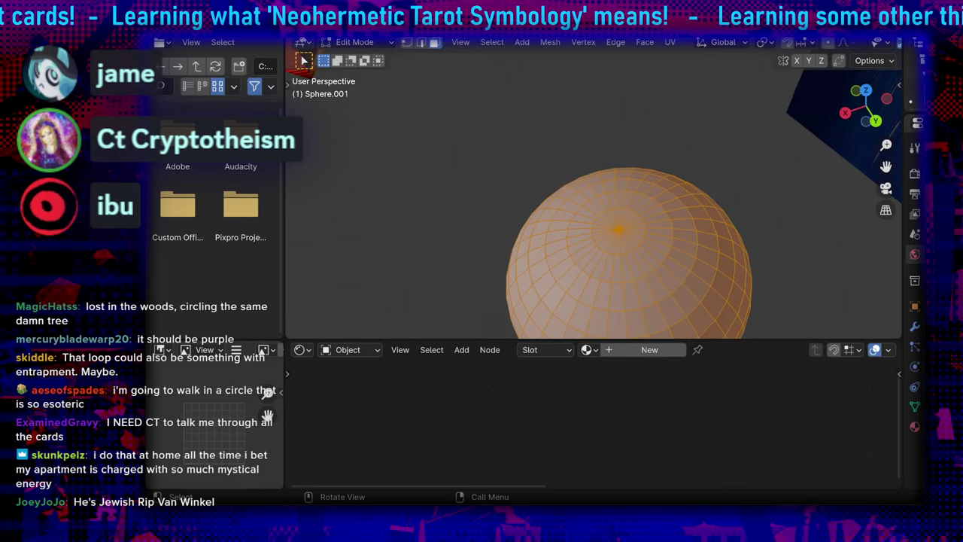
pyautogui.press('w')
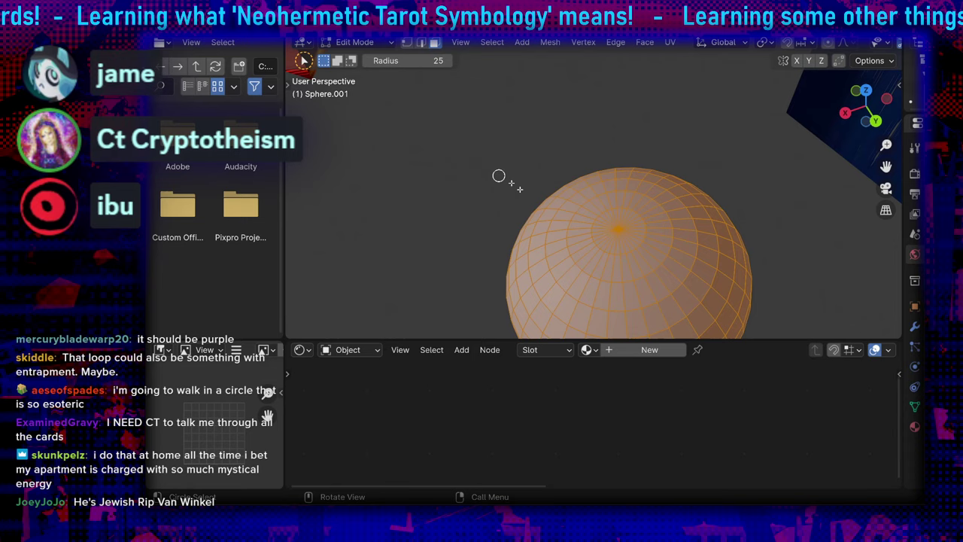
pyautogui.moveTo(626, 228)
pyautogui.mouseDown()
pyautogui.moveTo(639, 261)
pyautogui.moveTo(646, 211)
pyautogui.moveTo(592, 240)
pyautogui.moveTo(617, 251)
pyautogui.moveTo(630, 223)
pyautogui.moveTo(622, 218)
pyautogui.moveTo(621, 234)
pyautogui.moveTo(632, 215)
pyautogui.mouseUp()
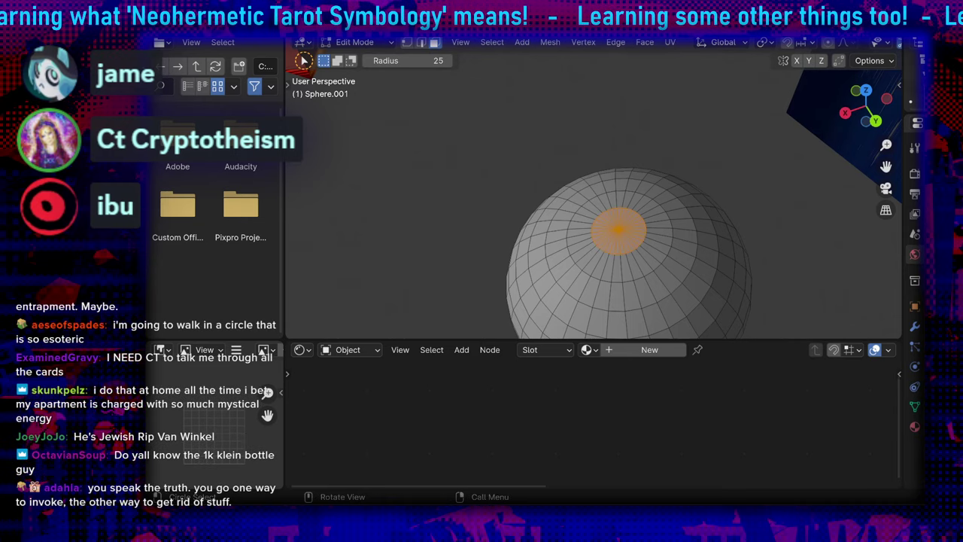
# Pull the selected cap upward out of the sphere to form a tall, tapering tree trunk
pyautogui.moveTo(679, 207); pyautogui.dragTo(592, 248, button='middle')
pyautogui.press('g')
pyautogui.click(531, 89)
pyautogui.scroll(-4, 625, 198)
pyautogui.press('g')
pyautogui.click(574, 144)
# Rotate the faces at the trunk's upper end and raise them to give the trunk a slight bend
pyautogui.moveTo(574, 144); pyautogui.dragTo(634, 123, button='middle')
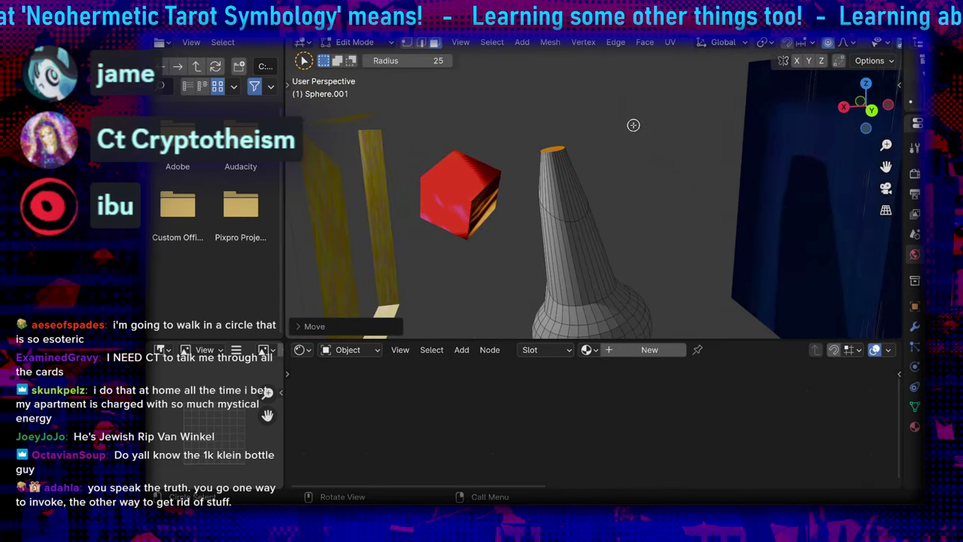
pyautogui.press('r')
pyautogui.click(625, 156)
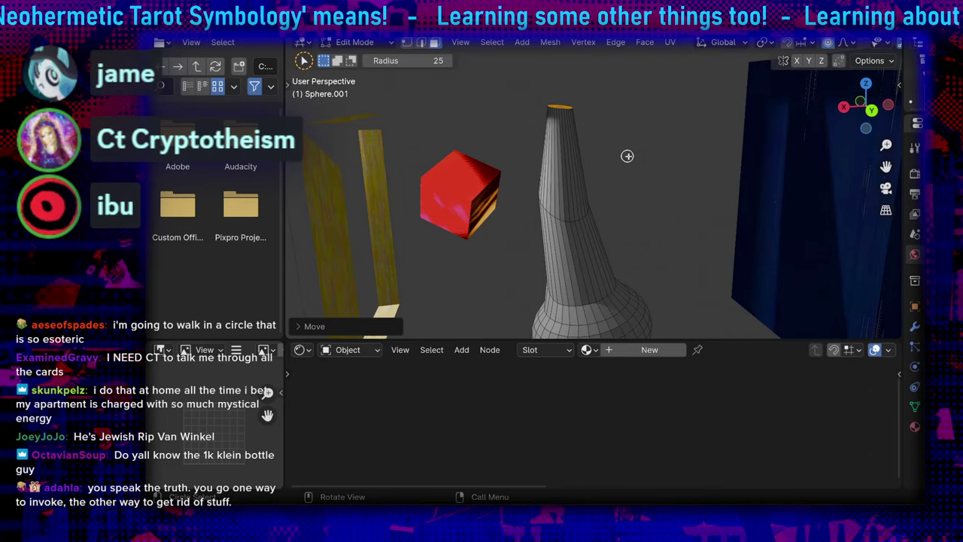
pyautogui.moveTo(626, 155)
pyautogui.mouseDown(button='middle')
pyautogui.moveTo(728, 209)
pyautogui.moveTo(739, 254)
pyautogui.moveTo(708, 253)
pyautogui.moveTo(658, 217)
pyautogui.moveTo(488, 218)
pyautogui.moveTo(581, 274)
pyautogui.moveTo(633, 155)
pyautogui.mouseUp(button='middle')
pyautogui.press('r')
pyautogui.click(607, 149)
# Extrude the trunk's end faces into further segments, narrowing and rotating them to form a crooked, tapering tip
pyautogui.moveTo(609, 190); pyautogui.dragTo(592, 148, button='middle')
pyautogui.press('e')
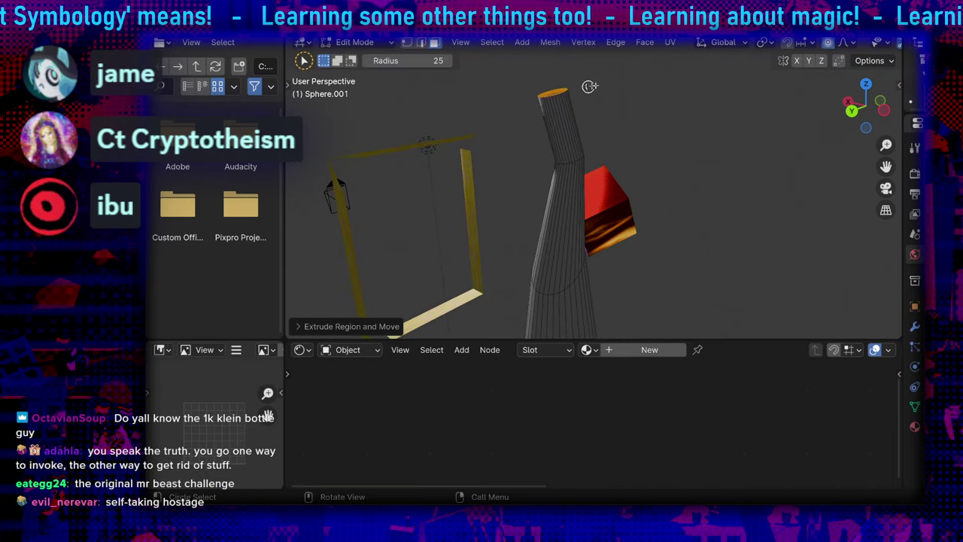
pyautogui.press('r')
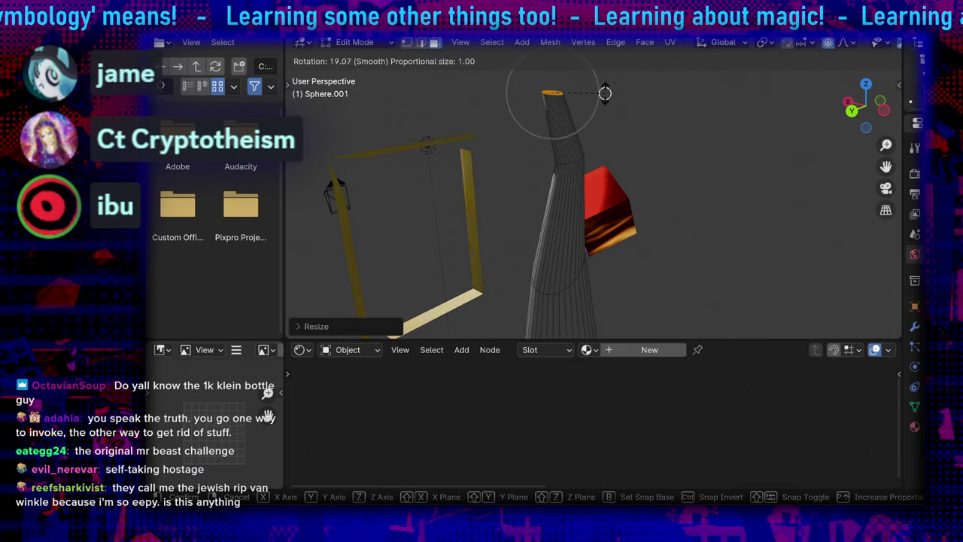
pyautogui.click(563, 84)
pyautogui.moveTo(564, 83); pyautogui.dragTo(637, 187, button='middle')
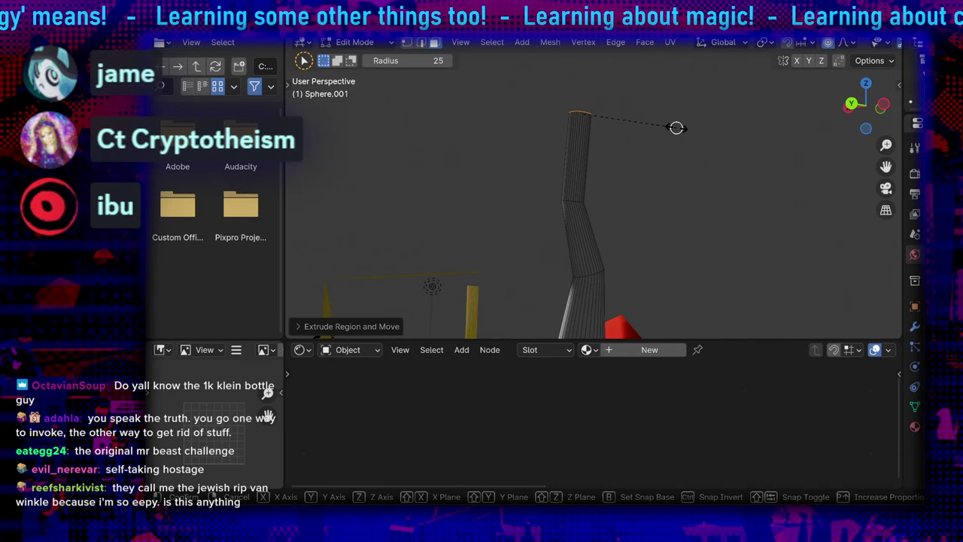
pyautogui.moveTo(593, 149); pyautogui.dragTo(662, 136, button='middle')
pyautogui.press('e')
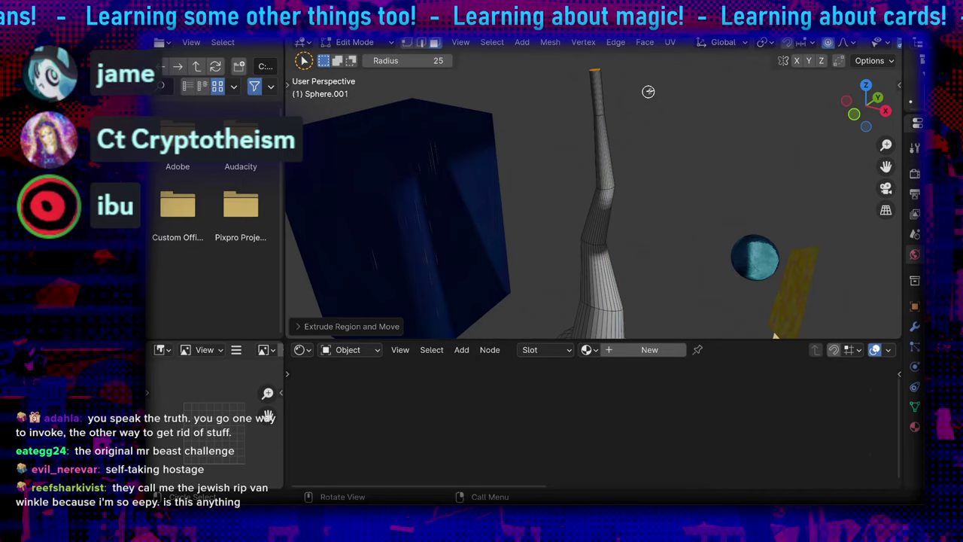
pyautogui.click(630, 84)
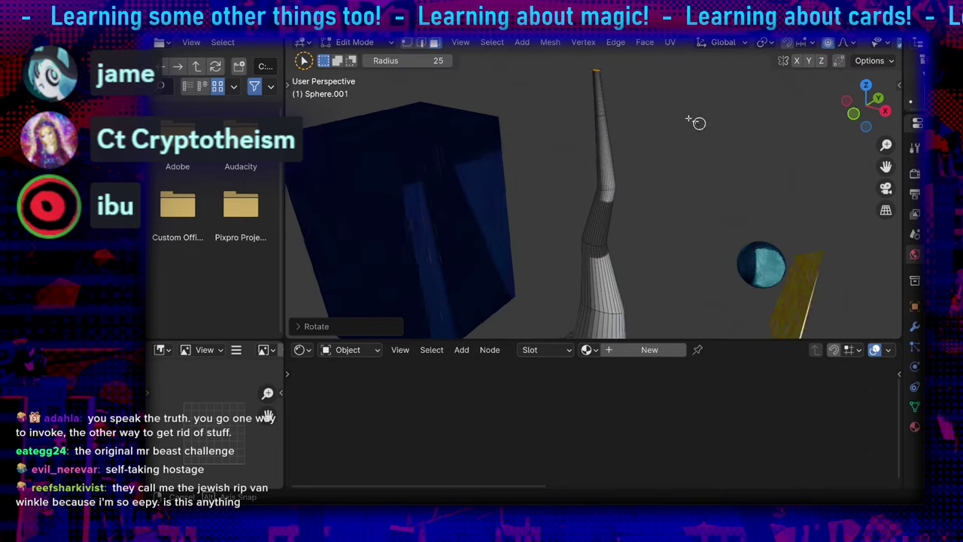
# Reposition the trunk's tip, select the faces of its upper section and return to Object Mode
pyautogui.moveTo(701, 125); pyautogui.dragTo(647, 79, button='middle')
pyautogui.press('g')
pyautogui.click(659, 81)
pyautogui.moveTo(707, 113); pyautogui.dragTo(669, 186, button='middle')
pyautogui.press('g')
pyautogui.click(638, 116)
pyautogui.moveTo(576, 82); pyautogui.dragTo(535, 83)
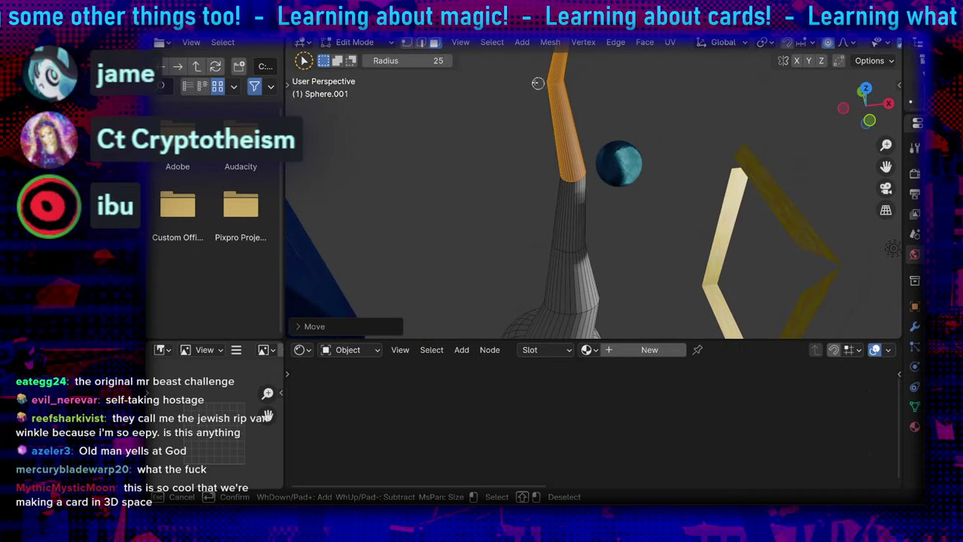
pyautogui.moveTo(622, 121)
pyautogui.mouseDown(button='middle')
pyautogui.moveTo(585, 161)
pyautogui.moveTo(617, 132)
pyautogui.moveTo(604, 188)
pyautogui.moveTo(574, 180)
pyautogui.moveTo(666, 198)
pyautogui.moveTo(586, 190)
pyautogui.moveTo(645, 211)
pyautogui.moveTo(602, 188)
pyautogui.mouseUp(button='middle')
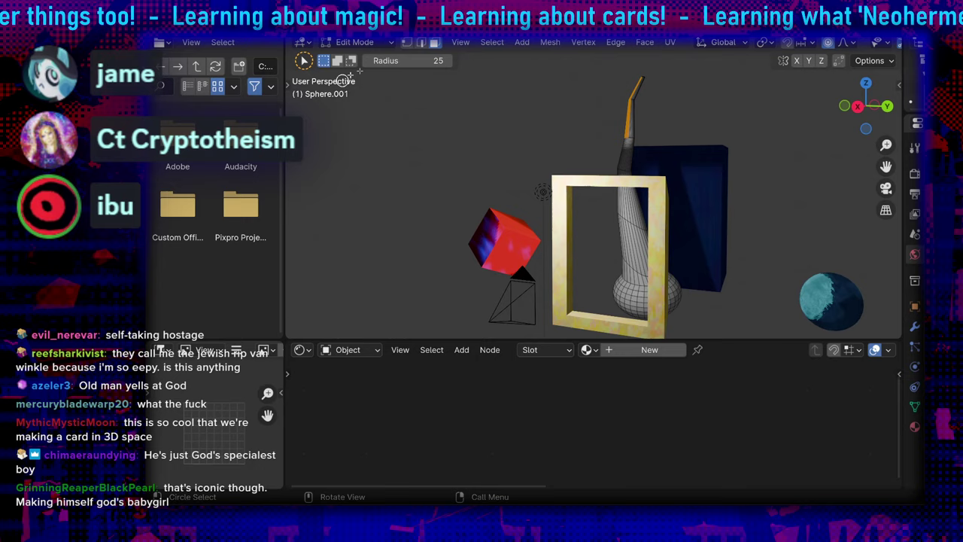
pyautogui.click(375, 43)
pyautogui.click(367, 59)
# Scale the trunk down in the camera view so that it fits inside the golden frame
pyautogui.press('KP_0')
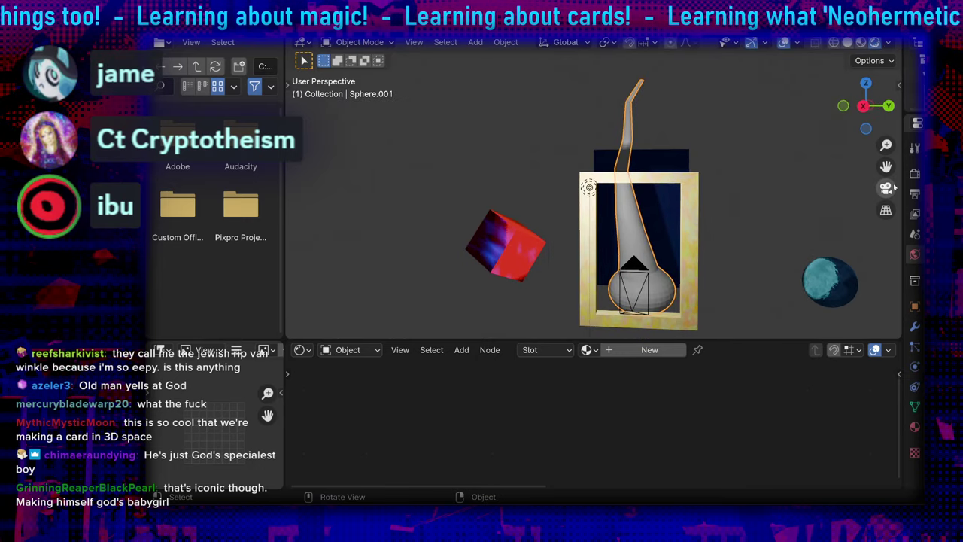
pyautogui.press('s')
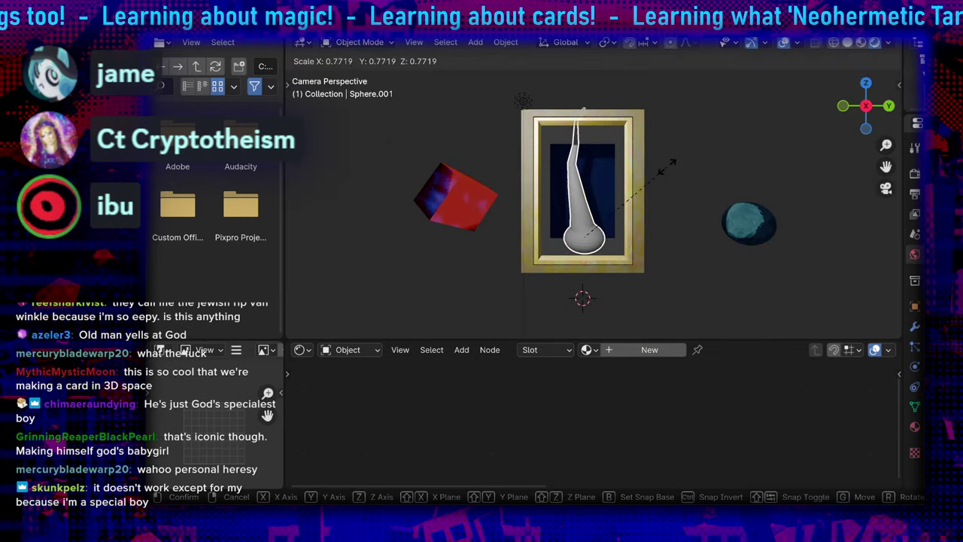
pyautogui.click(639, 179)
pyautogui.scroll(5, 611, 201)
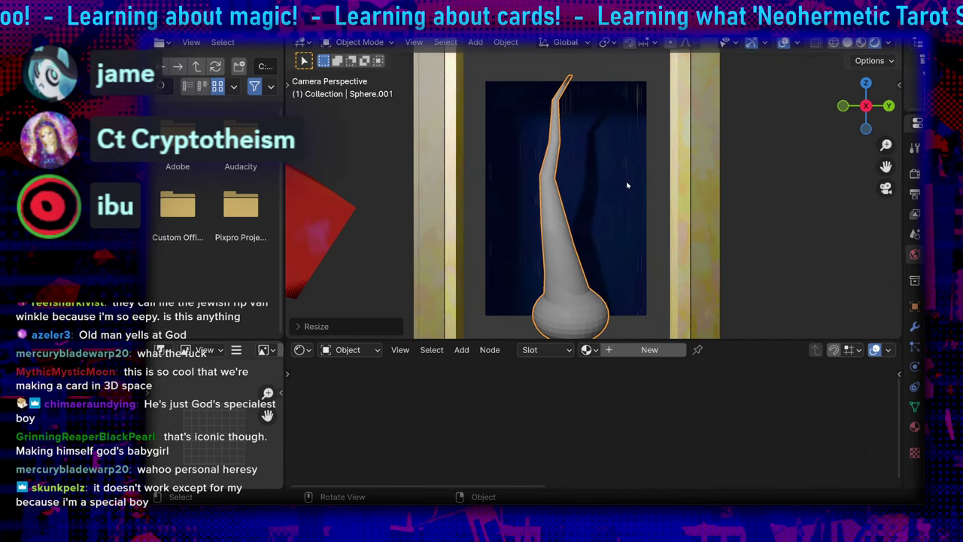
# Move and slightly rotate the trunk so it stands centred in the frame before the blue backdrop, then deselect it
pyautogui.press('g')
pyautogui.click(631, 190)
pyautogui.press('r')
pyautogui.click(648, 168)
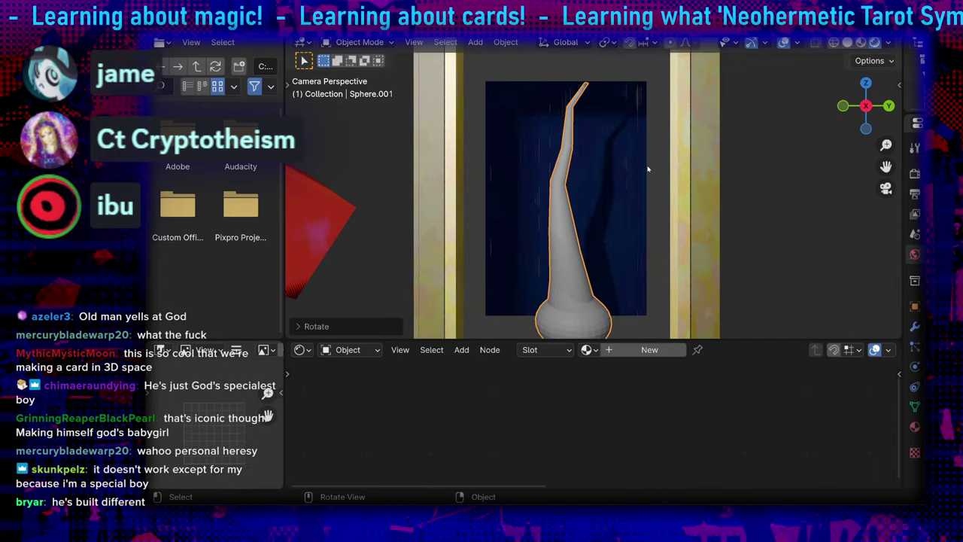
pyautogui.press('g')
pyautogui.click(645, 178)
pyautogui.click(750, 200)
pyautogui.scroll(-5, 745, 201)
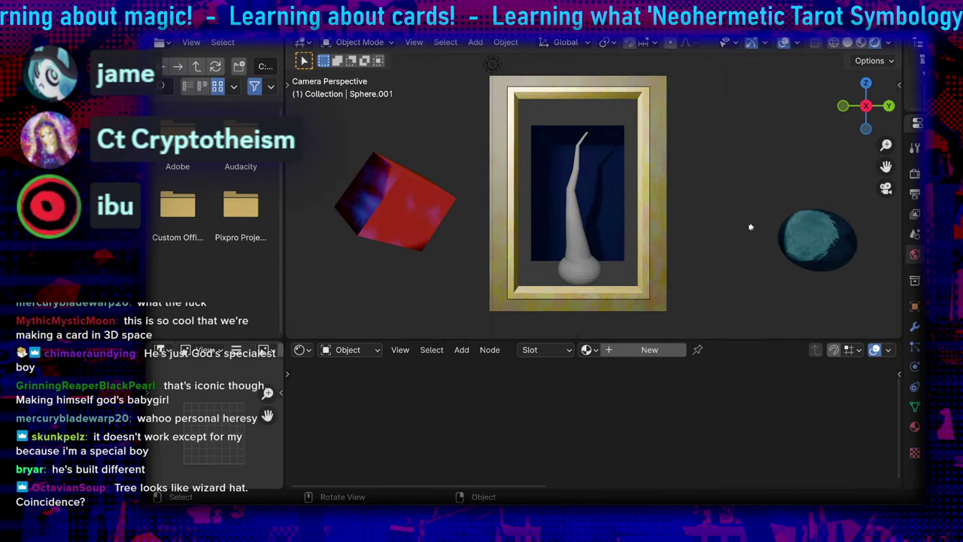
# Apply Shade Auto Smooth to the trunk
pyautogui.scroll(4, 611, 246)
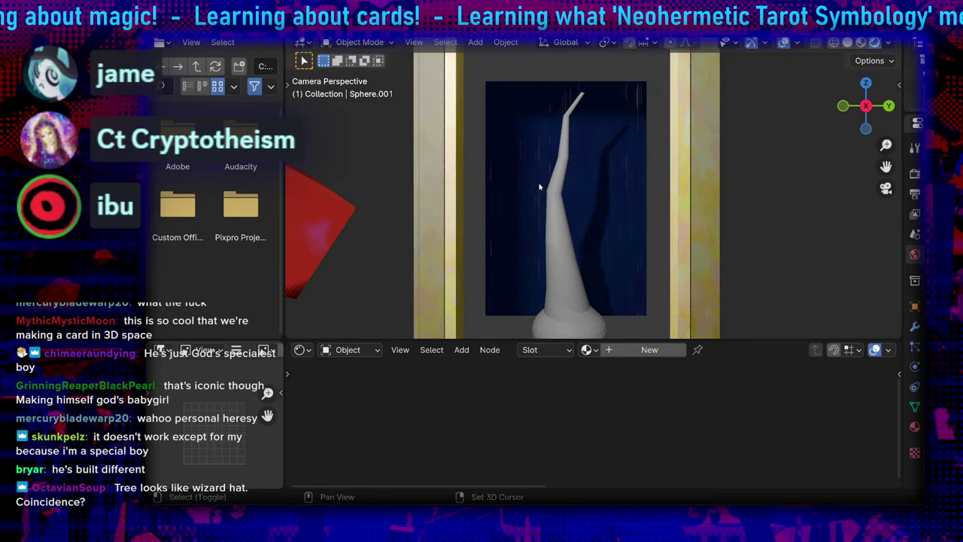
pyautogui.keyDown('shift'); pyautogui.moveTo(538, 186); pyautogui.dragTo(601, 202, button='middle'); pyautogui.keyUp('shift')
pyautogui.click(608, 201)
pyautogui.scroll(3, 607, 201)
pyautogui.rightClick(605, 201)
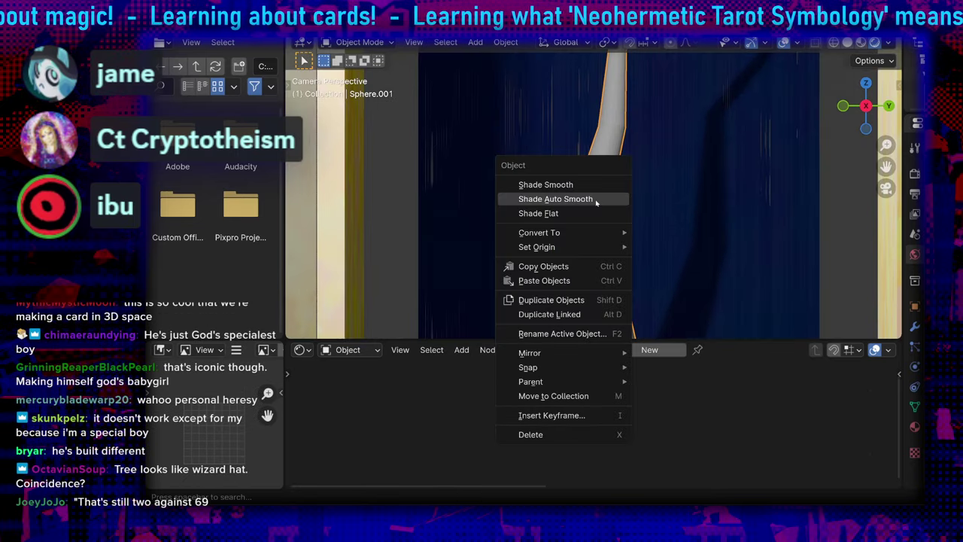
pyautogui.click(596, 200)
pyautogui.click(806, 207)
# Add a Bevel modifier to the trunk and inspect its bends up close
pyautogui.scroll(4, 609, 231)
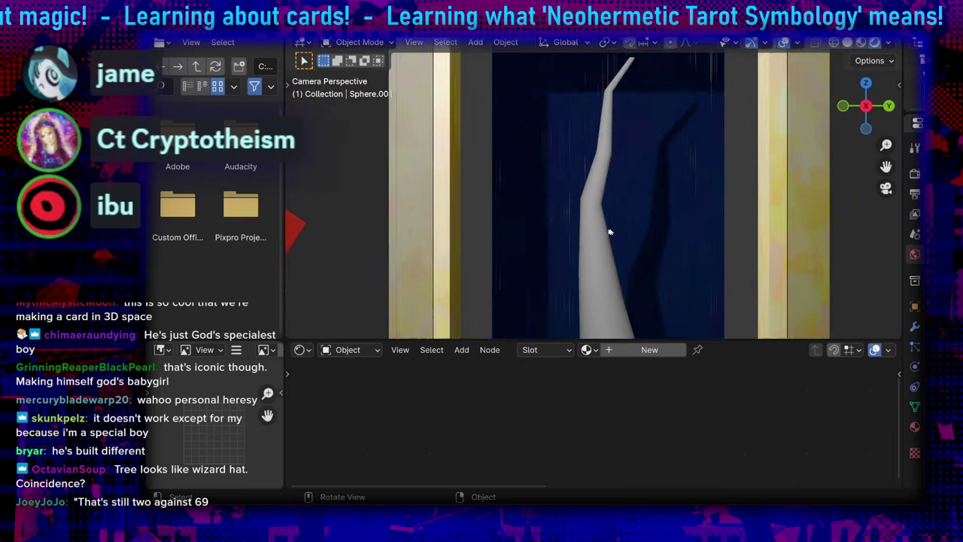
pyautogui.click(594, 218)
pyautogui.keyDown('shift'); pyautogui.moveTo(643, 262); pyautogui.dragTo(585, 206, button='middle'); pyautogui.keyUp('shift')
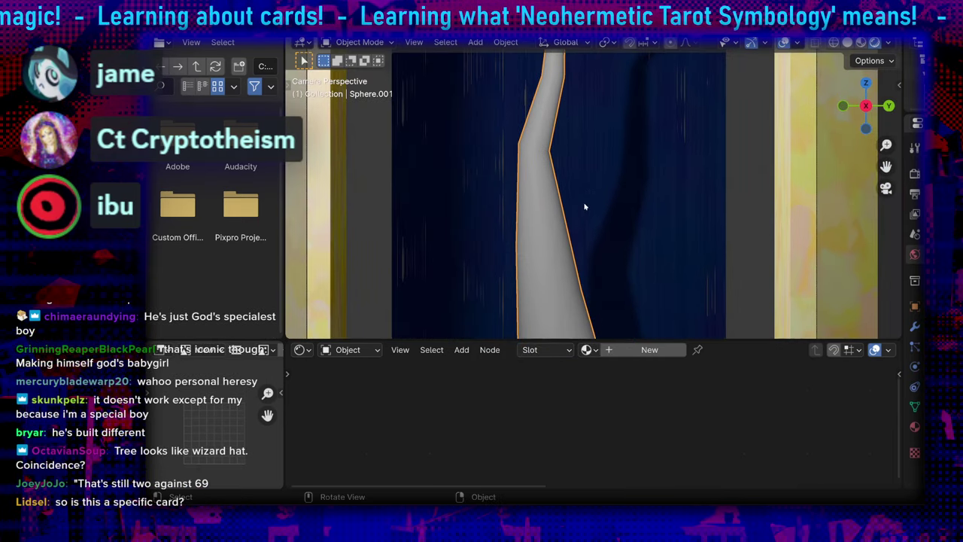
pyautogui.scroll(-2, 585, 206)
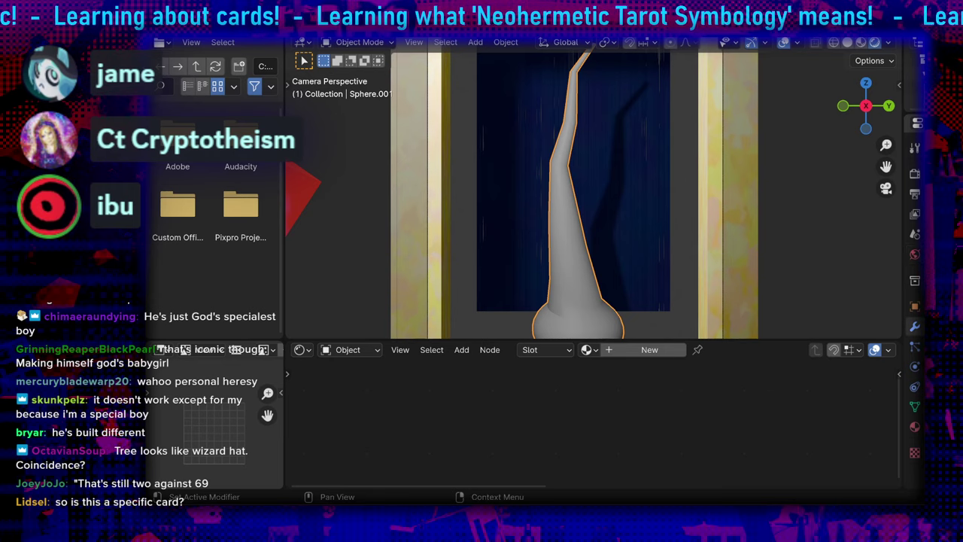
pyautogui.hotkey('shift', 'a')
pyautogui.write('b')
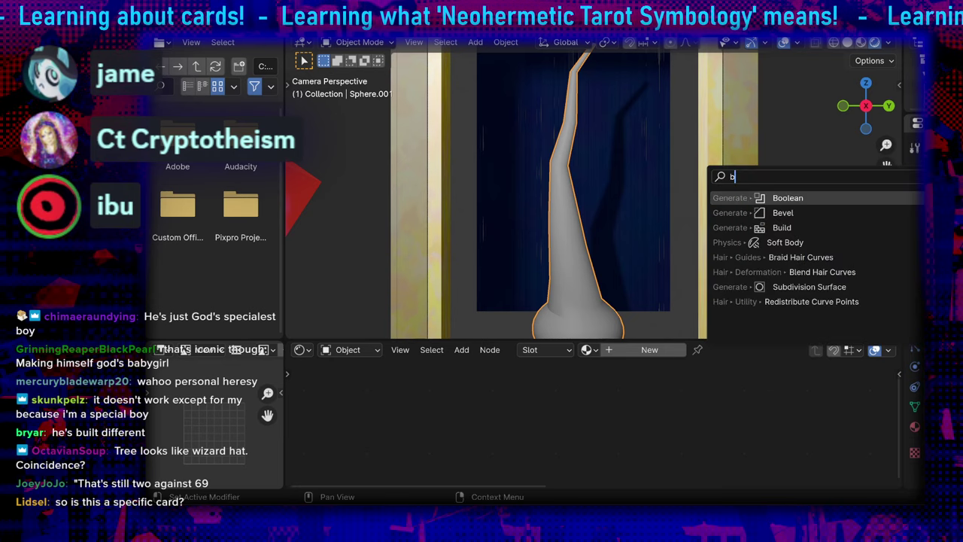
pyautogui.click(784, 212)
pyautogui.keyDown('shift'); pyautogui.moveTo(587, 161); pyautogui.dragTo(576, 208, button='middle'); pyautogui.keyUp('shift')
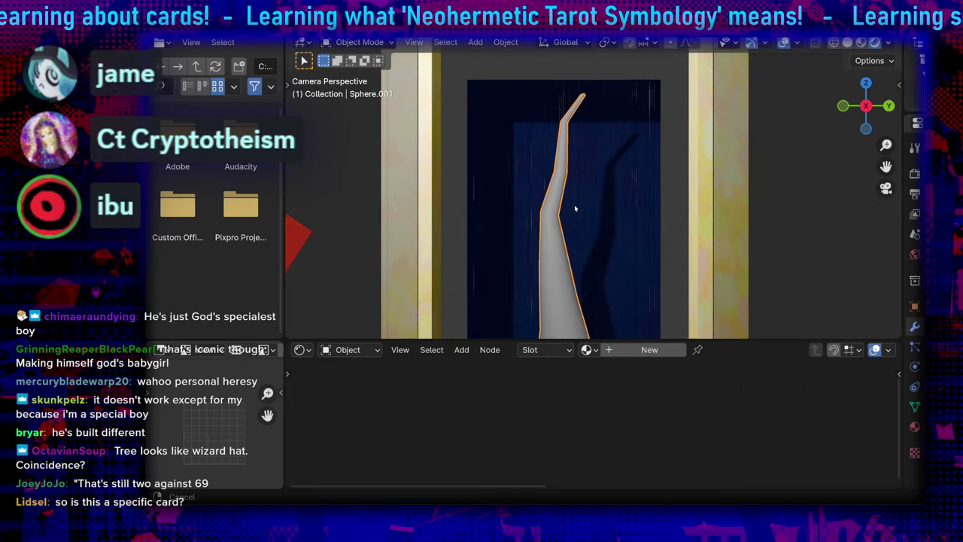
pyautogui.scroll(4, 563, 223)
pyautogui.scroll(5, 572, 217)
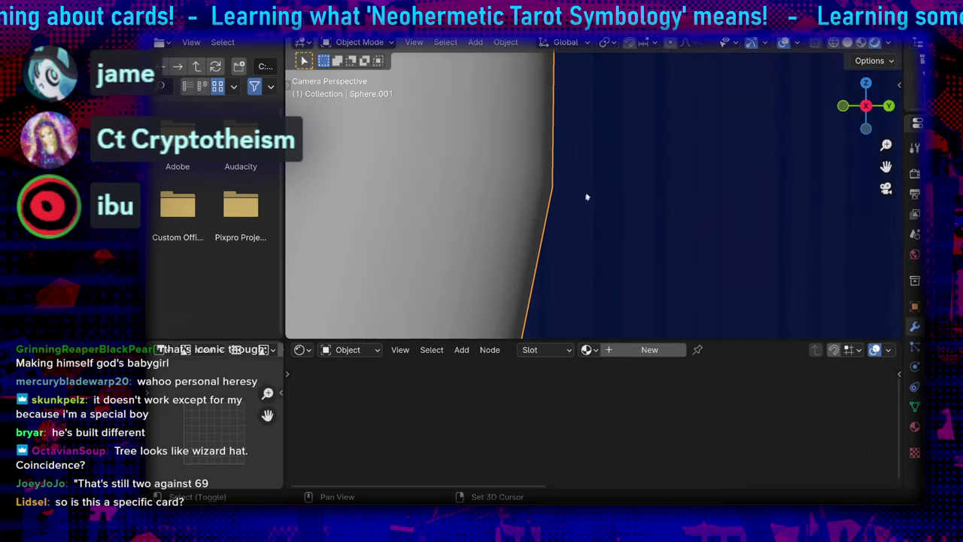
# Apply Shade Flat to the trunk so its facets show around the bends
pyautogui.keyDown('shift'); pyautogui.moveTo(733, 264); pyautogui.dragTo(750, 245, button='middle'); pyautogui.keyUp('shift')
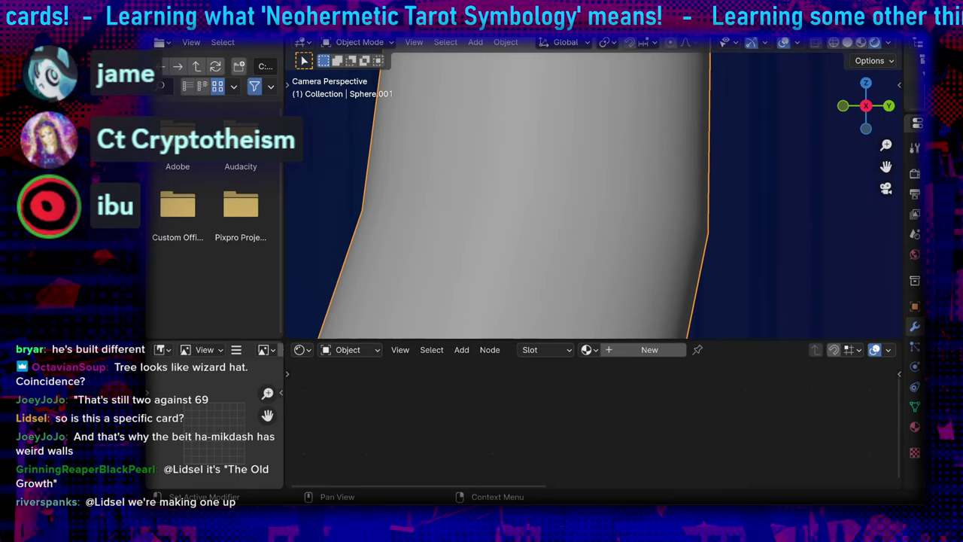
pyautogui.scroll(-4, 645, 223)
pyautogui.press('Tab')
pyautogui.press('c')
pyautogui.press('Tab')
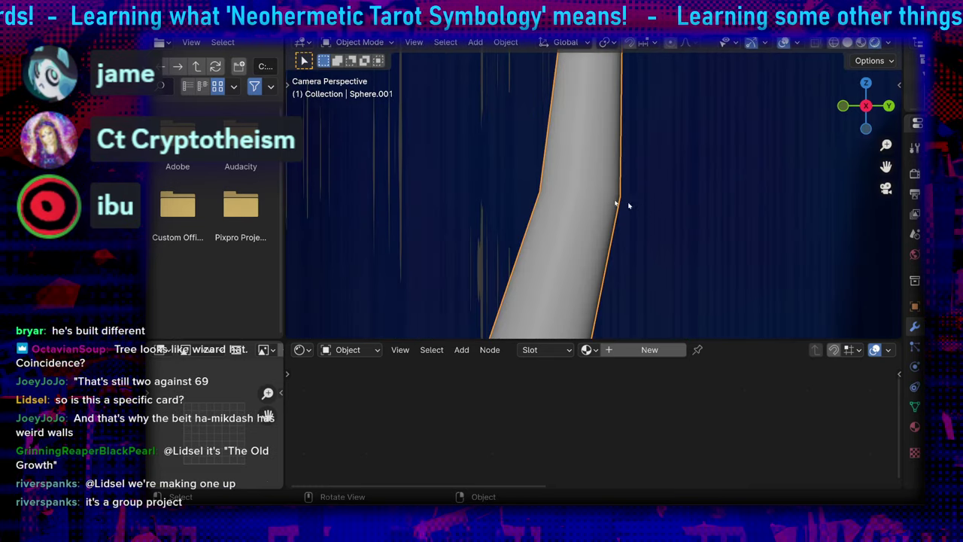
pyautogui.click(360, 42)
pyautogui.rightClick(584, 176)
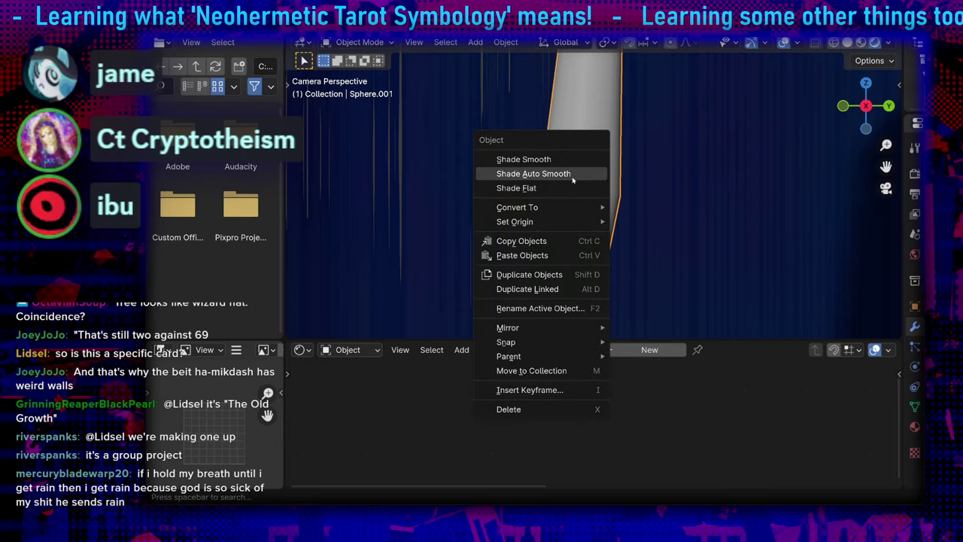
pyautogui.click(572, 187)
pyautogui.scroll(3, 678, 233)
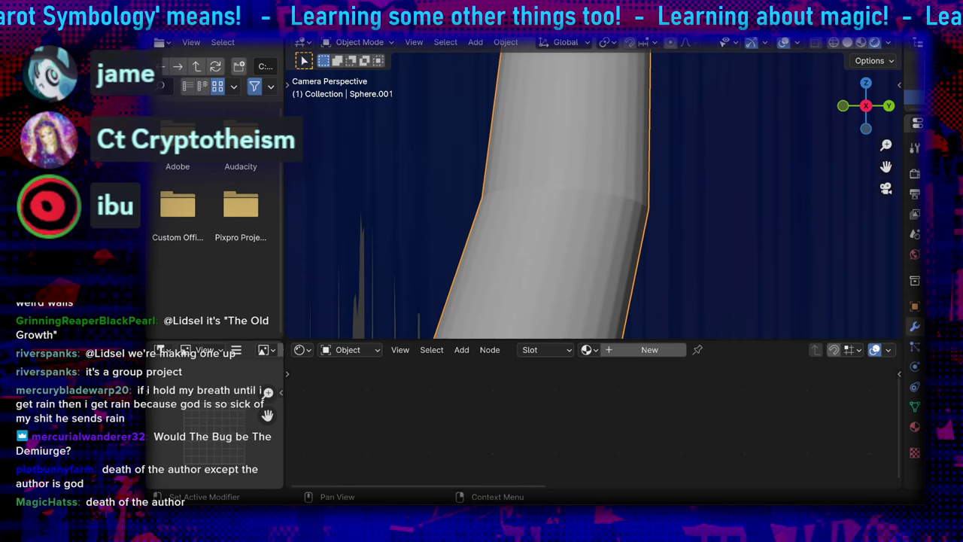
# Add a mesh cylinder to the scene, bring it over to the tree and scale it down to branch thickness
pyautogui.scroll(-7, 617, 176)
pyautogui.moveTo(619, 169); pyautogui.dragTo(616, 224, button='middle')
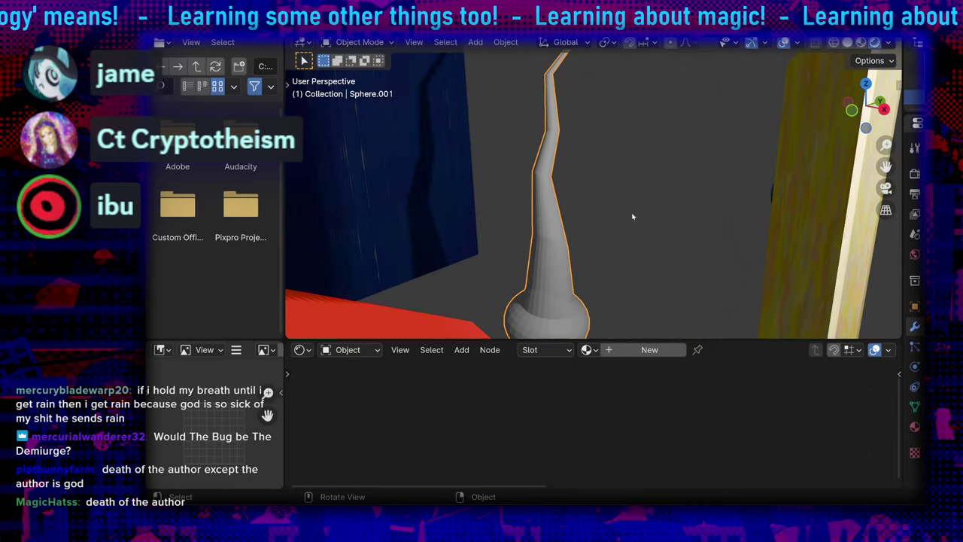
pyautogui.hotkey('shift', 'a')
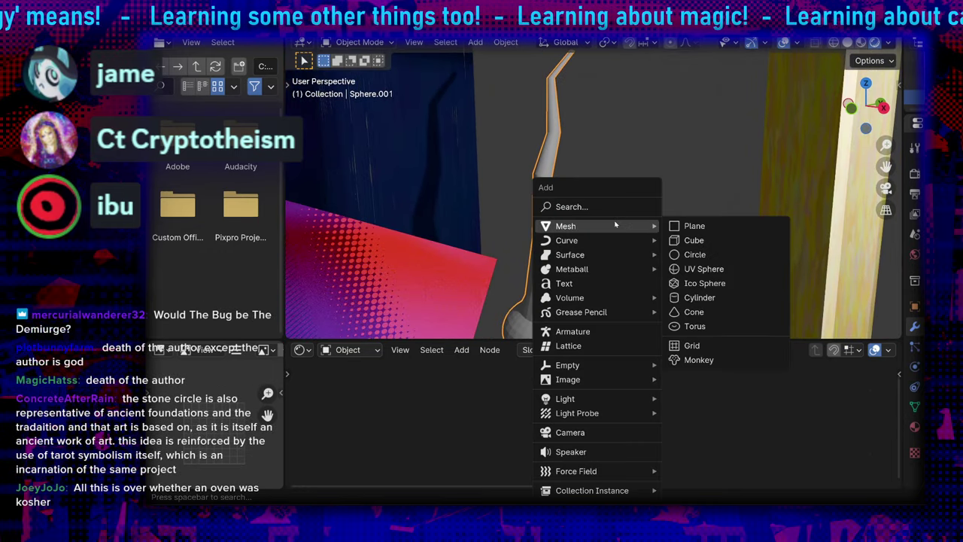
pyautogui.click(688, 294)
pyautogui.scroll(-5, 663, 241)
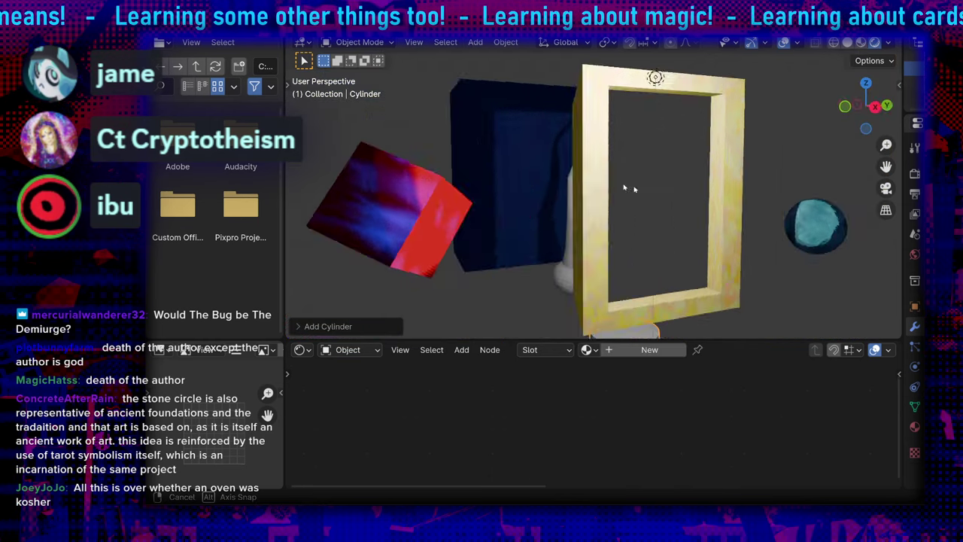
pyautogui.moveTo(630, 189); pyautogui.dragTo(696, 205, button='middle')
pyautogui.press('g')
pyautogui.click(631, 124)
pyautogui.press('s')
pyautogui.click(614, 200)
# Rotate and move the small cylinder so it sticks out of the trunk's side at the lower bend
pyautogui.press('r')
pyautogui.click(618, 213)
pyautogui.press('g')
pyautogui.click(600, 180)
pyautogui.moveTo(600, 180); pyautogui.dragTo(475, 204, button='middle')
pyautogui.scroll(5, 619, 203)
pyautogui.press('g')
pyautogui.click(673, 223)
pyautogui.press('r')
pyautogui.click(591, 121)
# In Edit Mode, extrude the cylinder's outer face away from the trunk, scale it narrower and rotate it to angle the branch
pyautogui.press('Tab')
pyautogui.press('e')
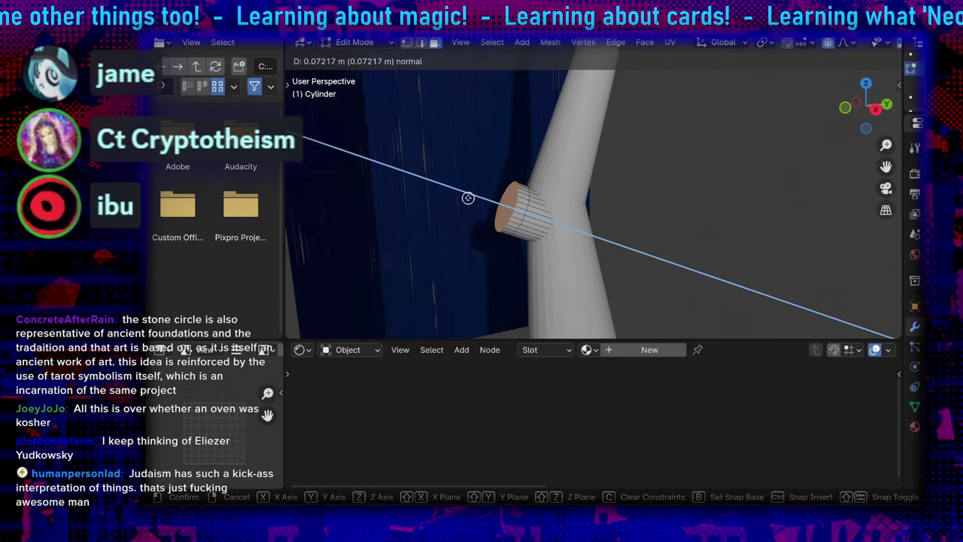
pyautogui.click(423, 179)
pyautogui.press('s')
pyautogui.click(481, 147)
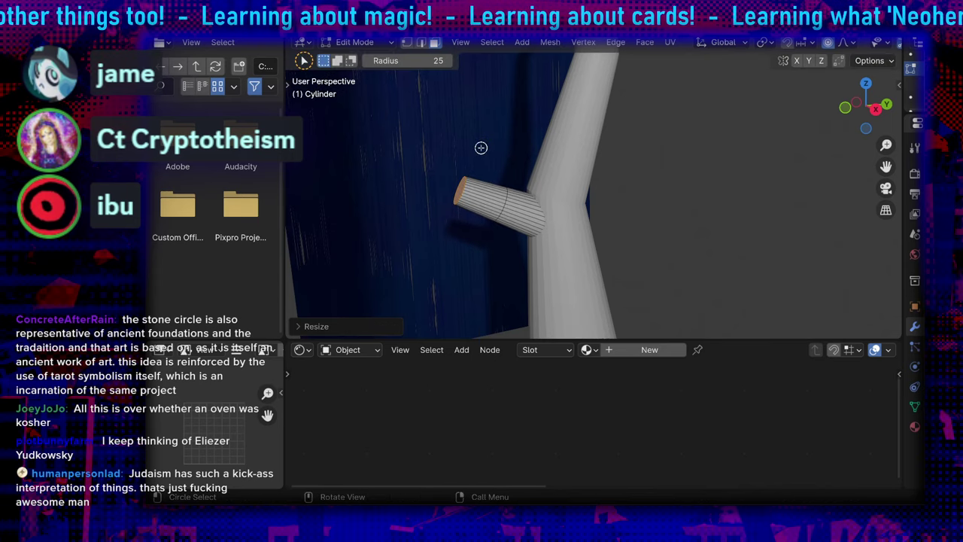
pyautogui.press('r')
pyautogui.click(514, 161)
# Extrude a second branch segment outward and upward, then rotate and shrink its end face
pyautogui.press('e')
pyautogui.click(467, 97)
pyautogui.press('c')
pyautogui.press('r')
pyautogui.click(464, 104)
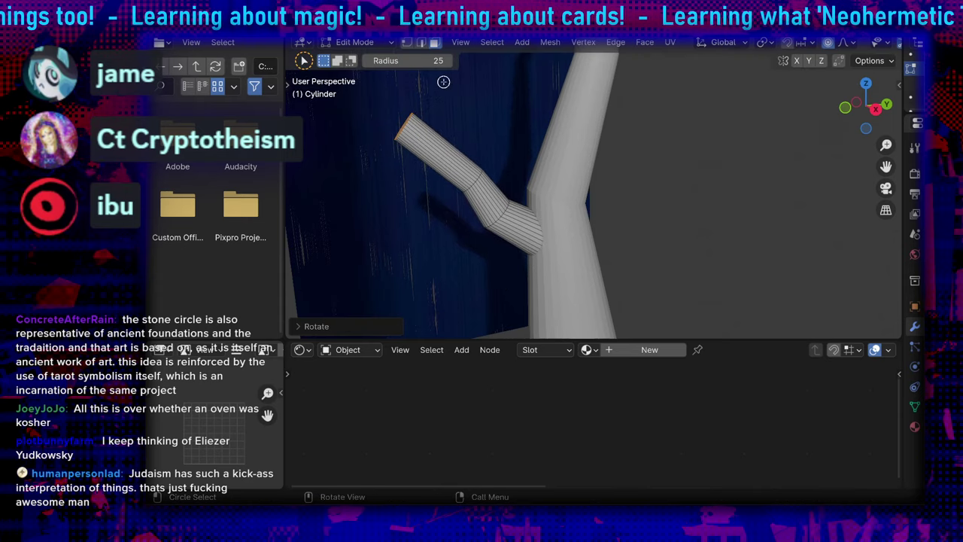
pyautogui.press('s')
pyautogui.click(447, 116)
pyautogui.press('c')
# Extrude a third branch segment, rotate its end face and scale it down to a thin tip
pyautogui.moveTo(437, 119); pyautogui.dragTo(676, 214, button='middle')
pyautogui.press('e')
pyautogui.click(549, 140)
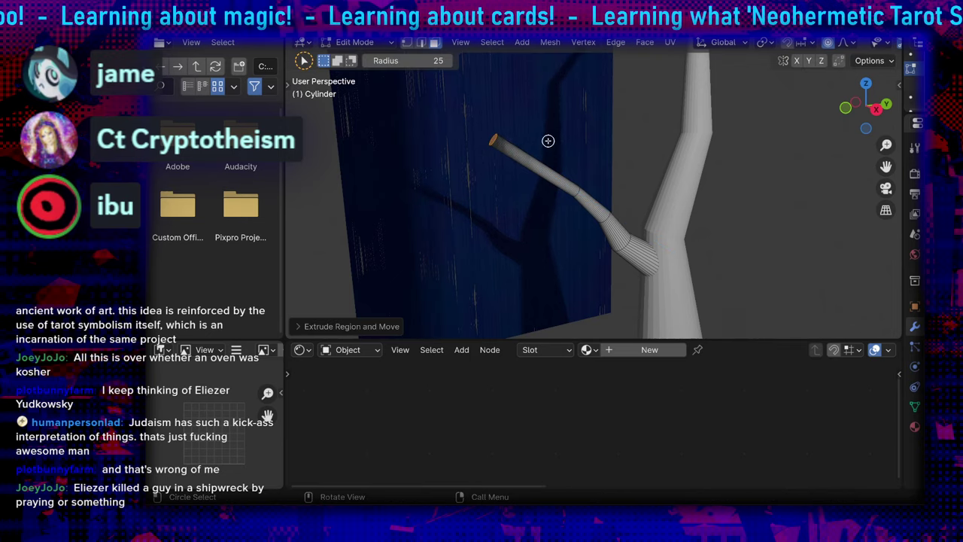
pyautogui.moveTo(549, 140); pyautogui.dragTo(567, 112, button='middle')
pyautogui.press('r')
pyautogui.click(598, 147)
pyautogui.press('s')
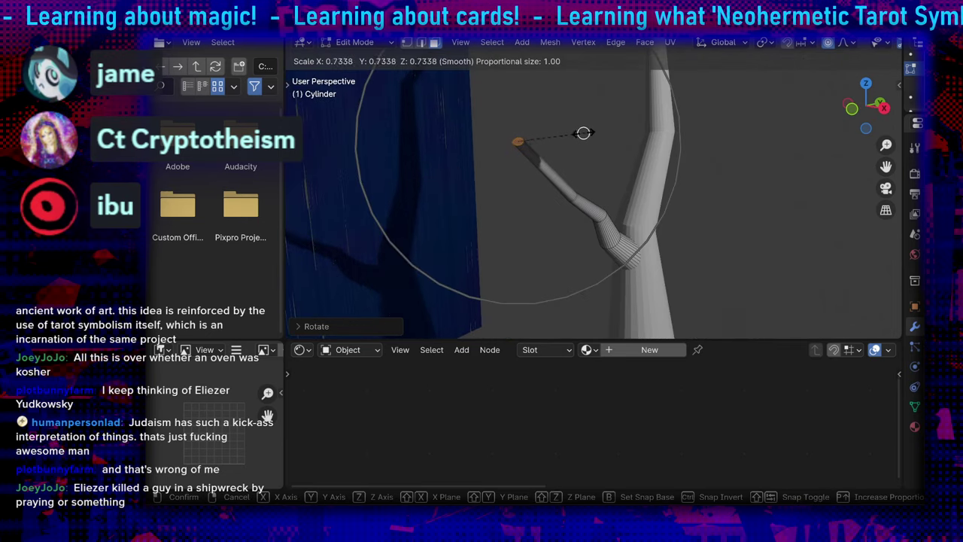
pyautogui.click(553, 134)
# Move the branch tip with proportional editing until the thin end points almost horizontally away from the trunk, then return to Object Mode
pyautogui.moveTo(624, 193); pyautogui.dragTo(544, 112, button='middle')
pyautogui.press('g')
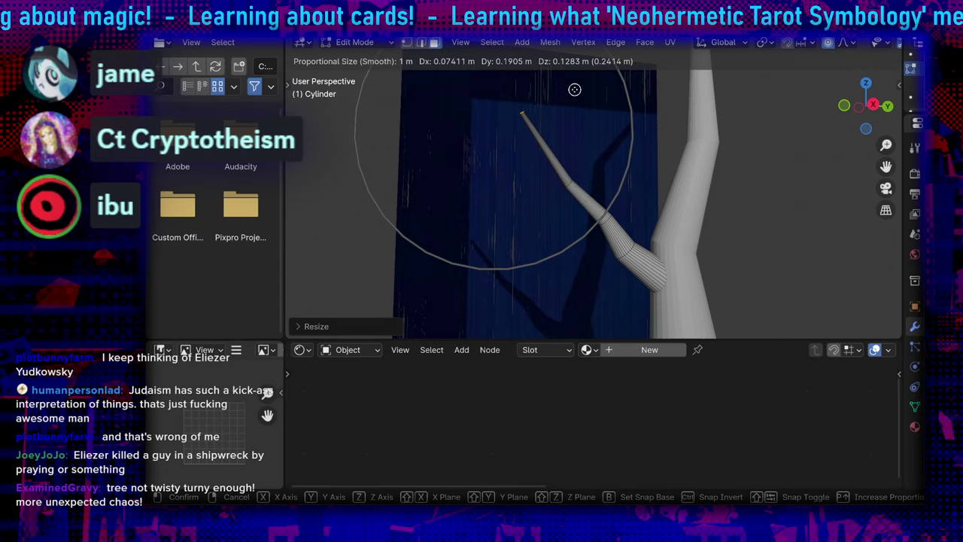
pyautogui.click(575, 90)
pyautogui.moveTo(615, 180); pyautogui.dragTo(618, 133, button='middle')
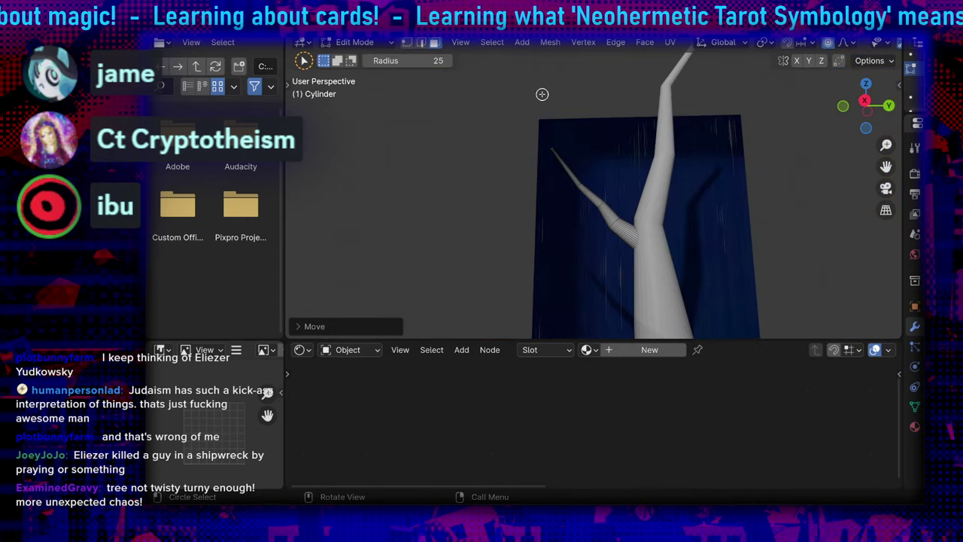
pyautogui.press('g')
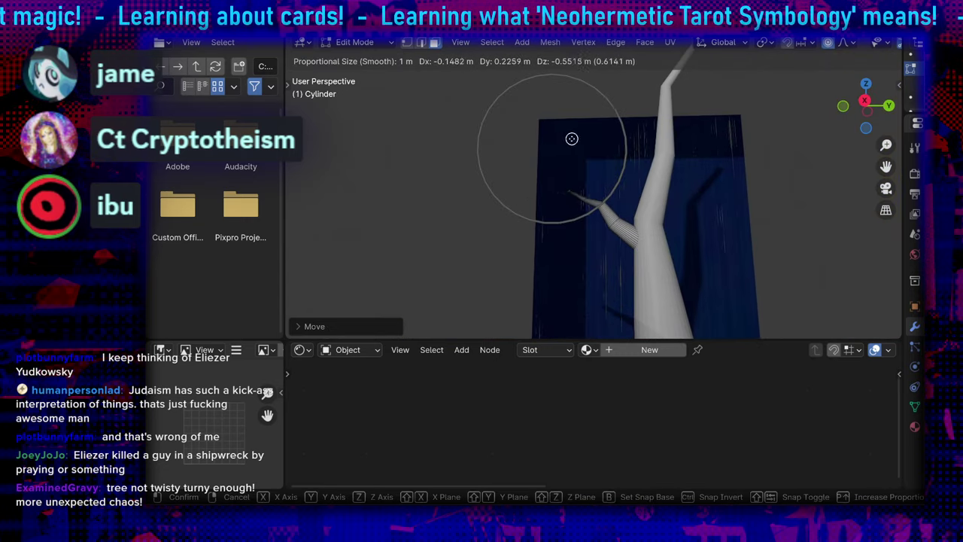
pyautogui.click(537, 148)
pyautogui.moveTo(593, 216); pyautogui.dragTo(625, 239, button='middle')
pyautogui.press('g')
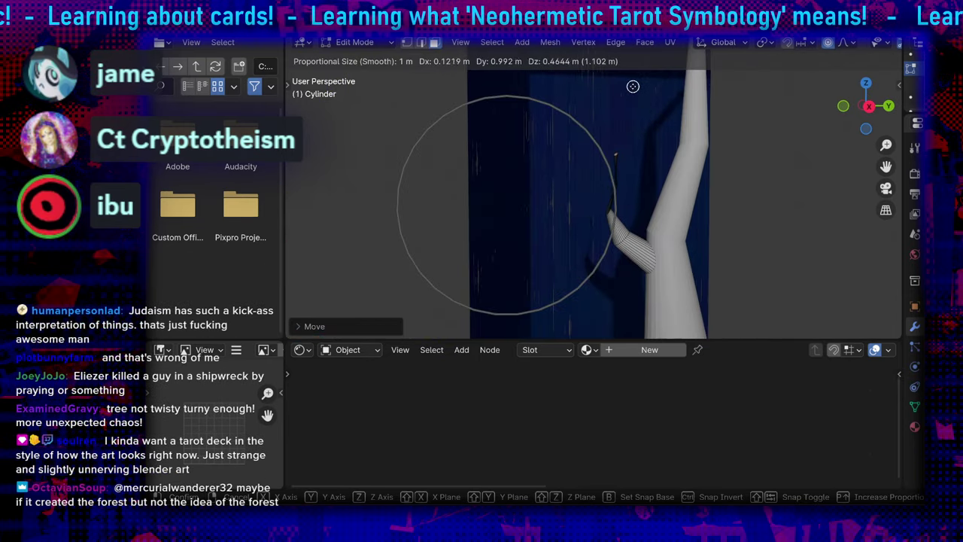
pyautogui.click(553, 138)
pyautogui.click(360, 42)
pyautogui.click(350, 60)
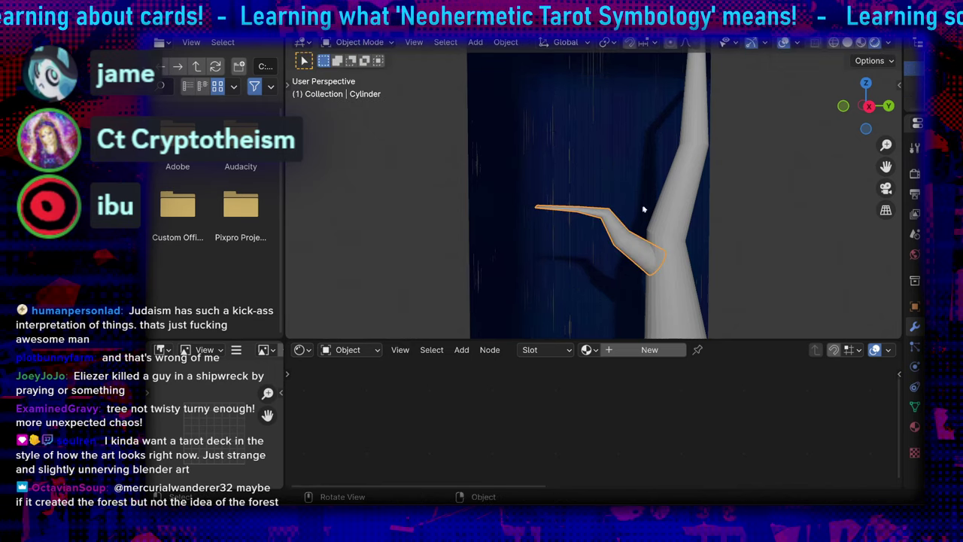
# Duplicate the branch by copy and paste, rotate the copy upward and attach it to the opposite side of the upper trunk
pyautogui.hotkey('ctrl', 'c')
pyautogui.hotkey('ctrl', 'v')
pyautogui.press('g')
pyautogui.click(583, 119)
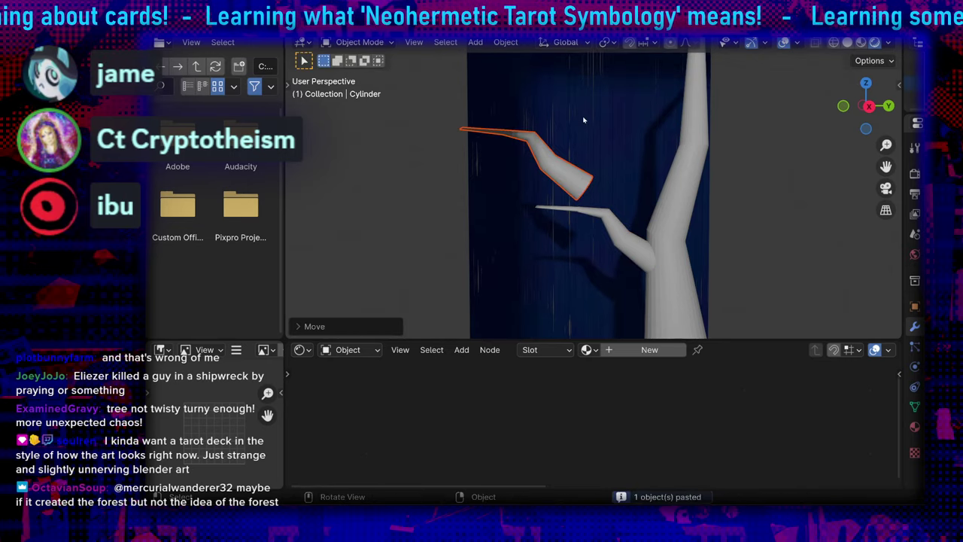
pyautogui.press('r')
pyautogui.click(604, 183)
pyautogui.press('g')
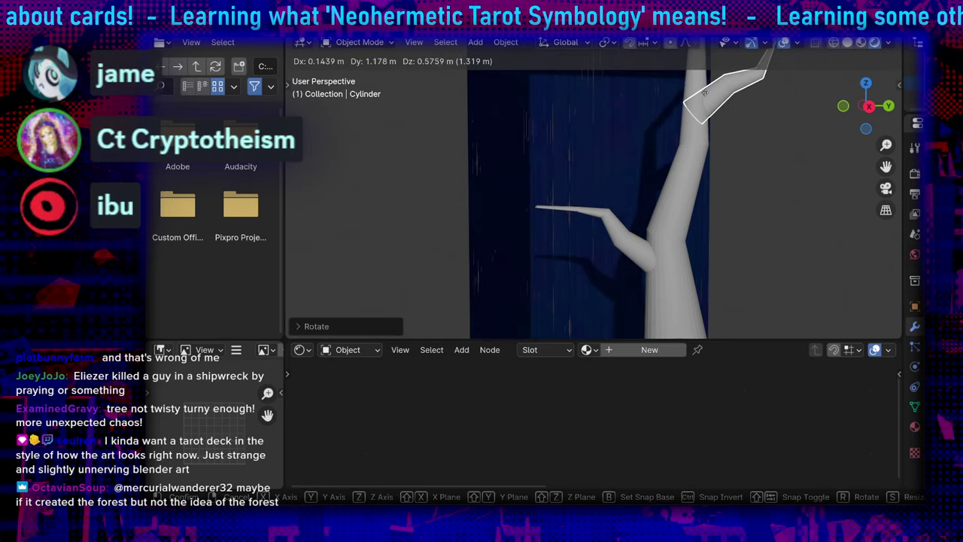
pyautogui.click(707, 101)
pyautogui.click(766, 219)
# Check through the camera how the trunk and its two branches sit inside the golden frame
pyautogui.moveTo(766, 219); pyautogui.dragTo(752, 192, button='middle')
pyautogui.click(885, 188)
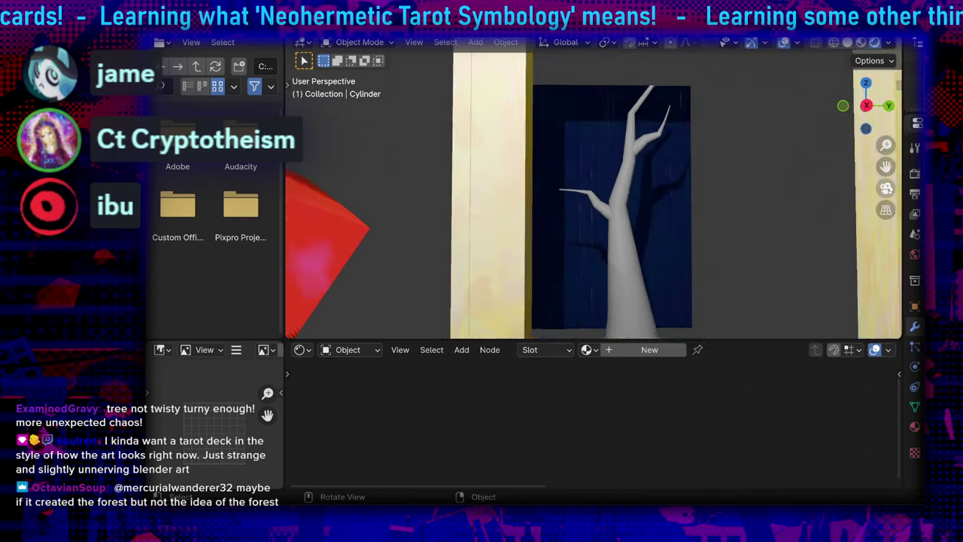
pyautogui.scroll(-2, 633, 208)
pyautogui.press('g')
pyautogui.click(613, 167)
pyautogui.click(632, 136)
pyautogui.click(613, 117)
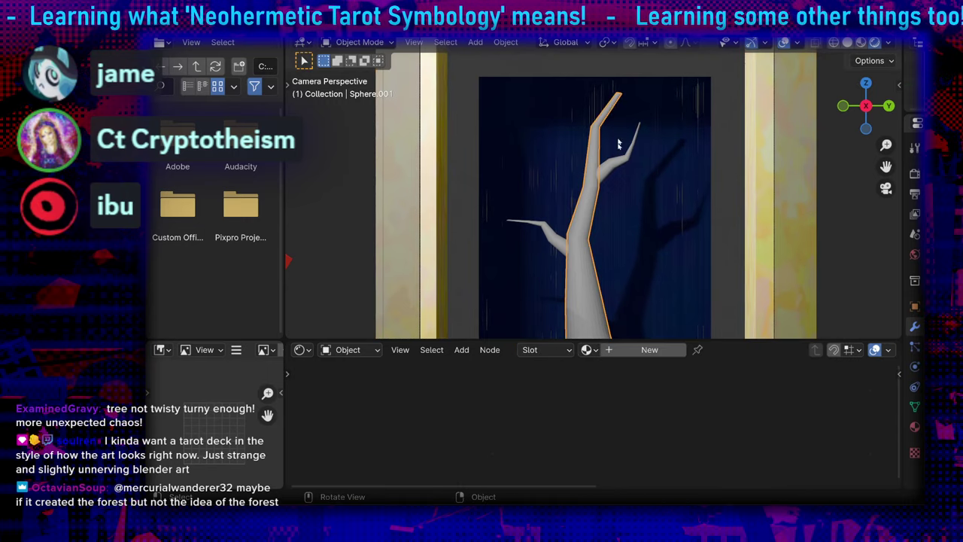
pyautogui.scroll(-5, 645, 196)
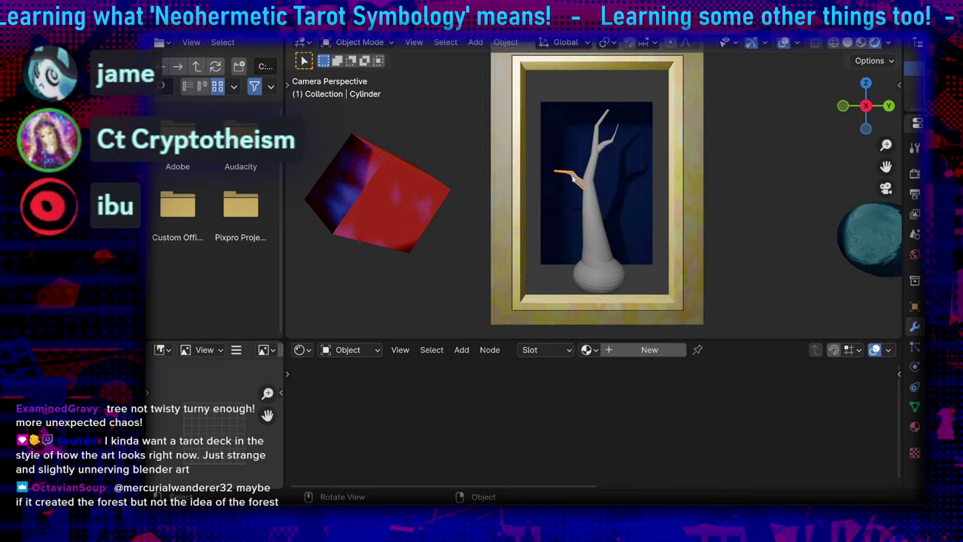
pyautogui.scroll(6, 574, 178)
pyautogui.scroll(-1, 587, 155)
pyautogui.keyDown('shift'); pyautogui.moveTo(602, 133); pyautogui.dragTo(615, 218, button='middle'); pyautogui.keyUp('shift')
pyautogui.scroll(2, 617, 200)
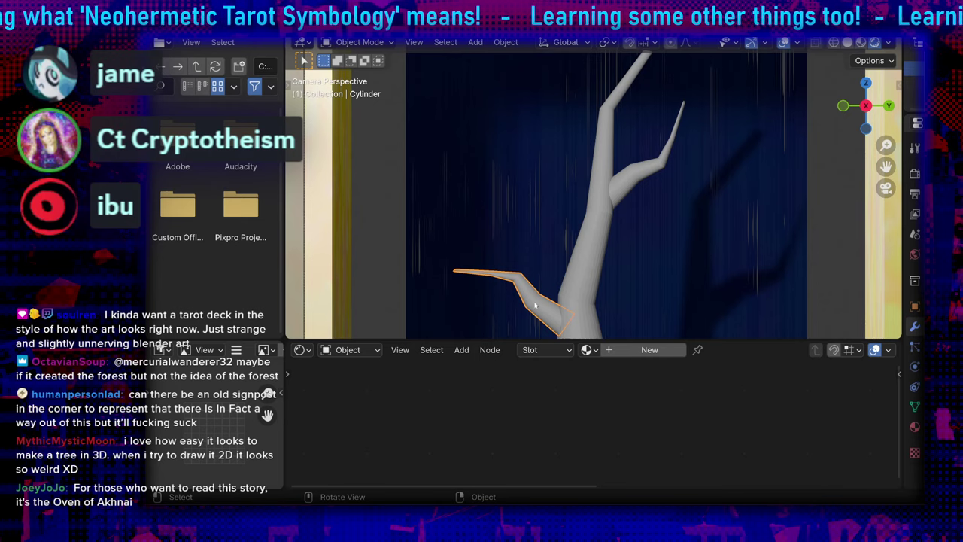
# Add a cylinder at the 3D cursor on the trunk near the lower branch and rotate it 90° about the global Y axis
pyautogui.scroll(-2, 557, 288)
pyautogui.keyDown('shift'); pyautogui.moveTo(572, 277); pyautogui.dragTo(559, 179, button='middle'); pyautogui.keyUp('shift')
pyautogui.scroll(2, 557, 183)
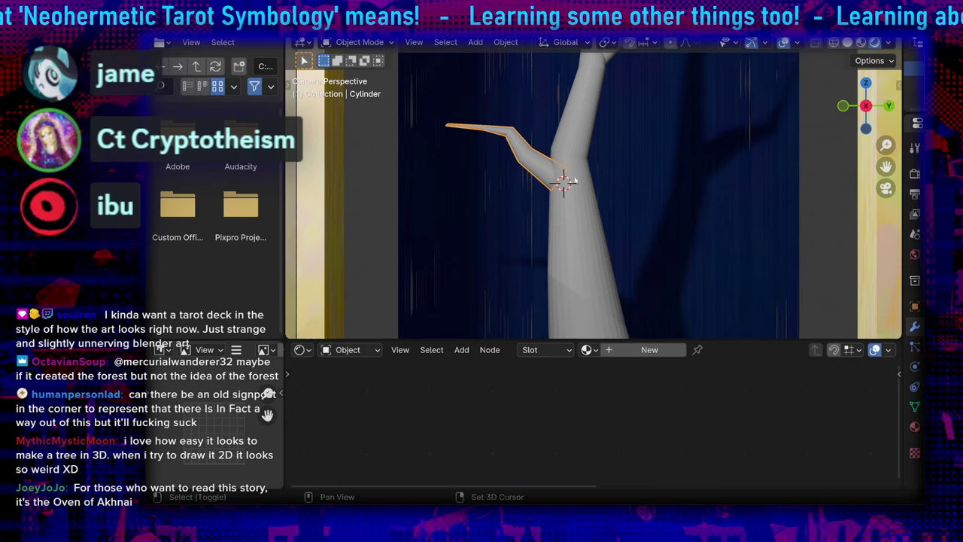
pyautogui.hotkey('shift', 'a')
pyautogui.moveTo(573, 181)
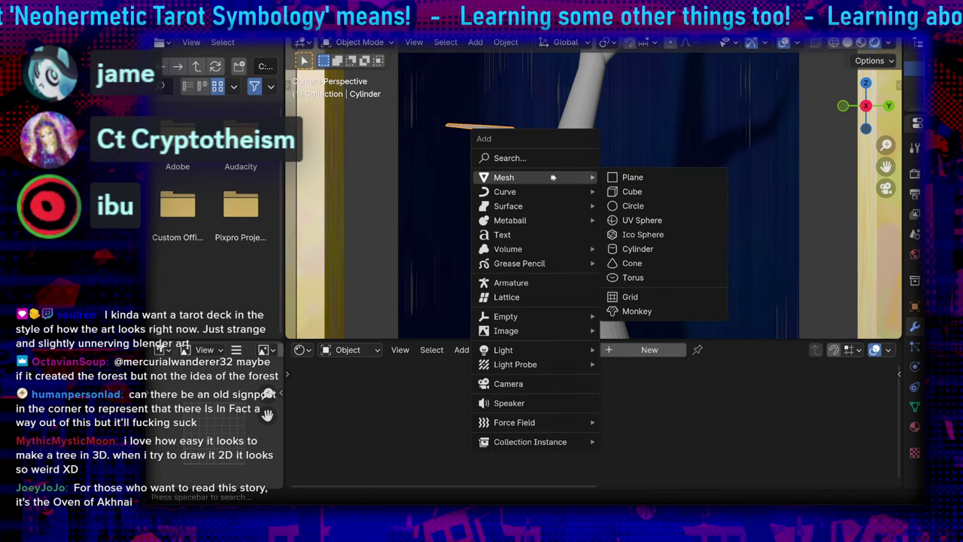
pyautogui.click(629, 246)
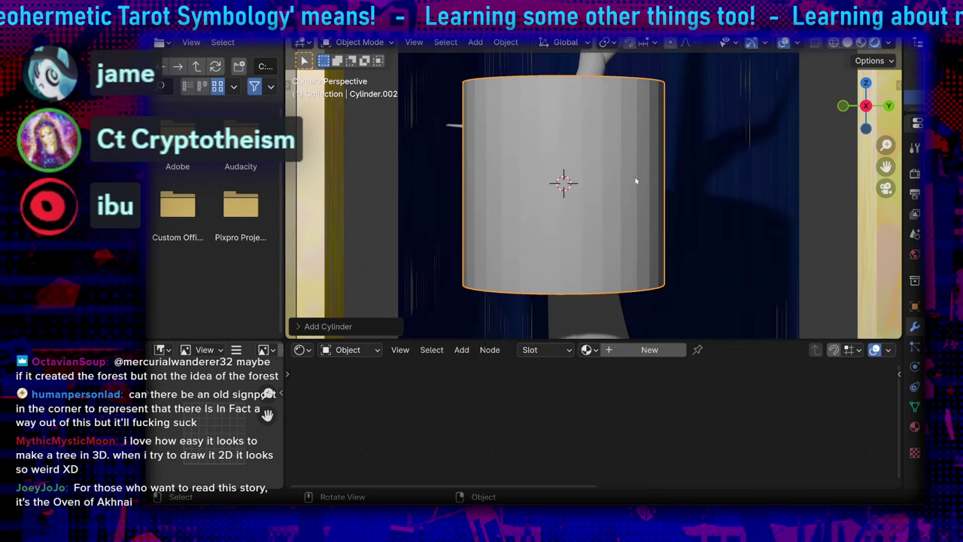
pyautogui.scroll(-2, 636, 180)
pyautogui.press('s')
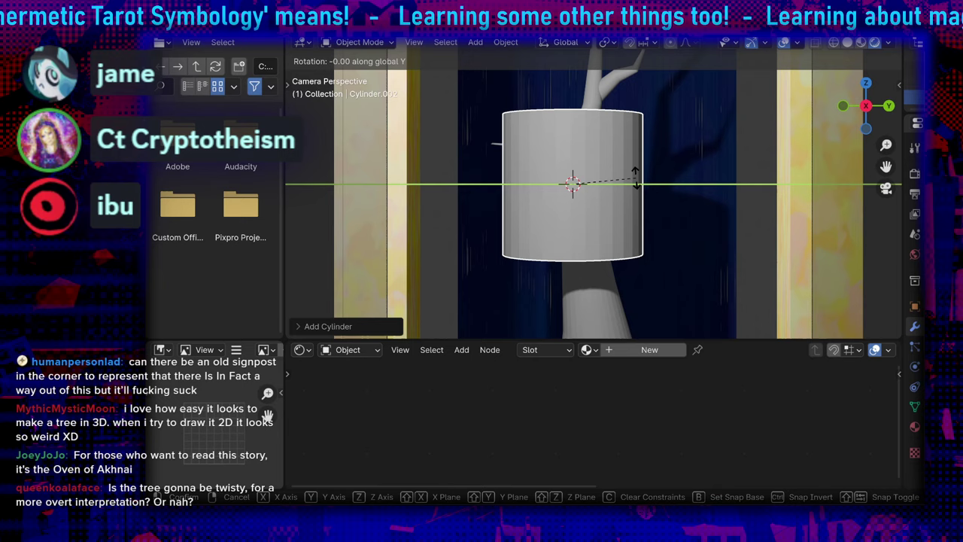
pyautogui.write('90')
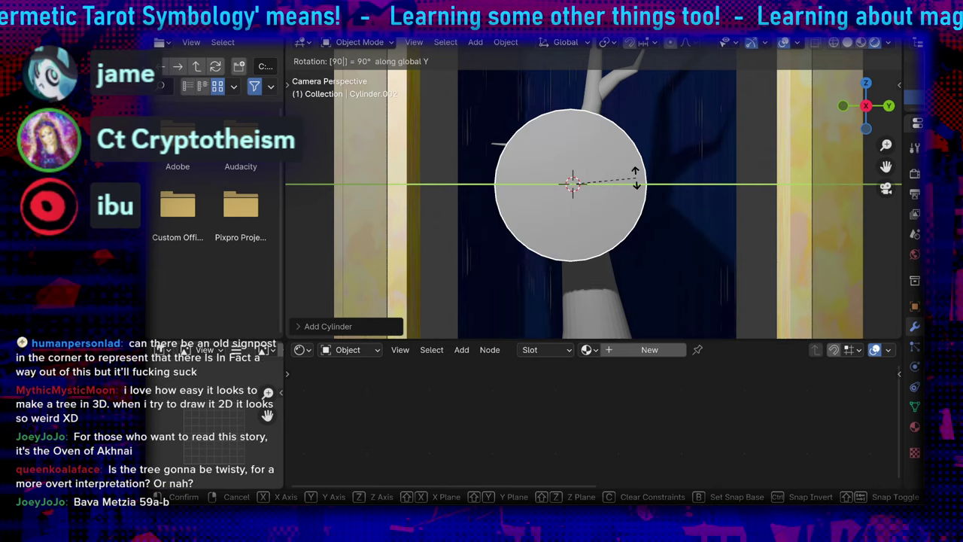
pyautogui.press('Return')
# Scale the new cylinder down to a stub narrower than the trunk and tilt it, including a turn about the global Z axis
pyautogui.press('s')
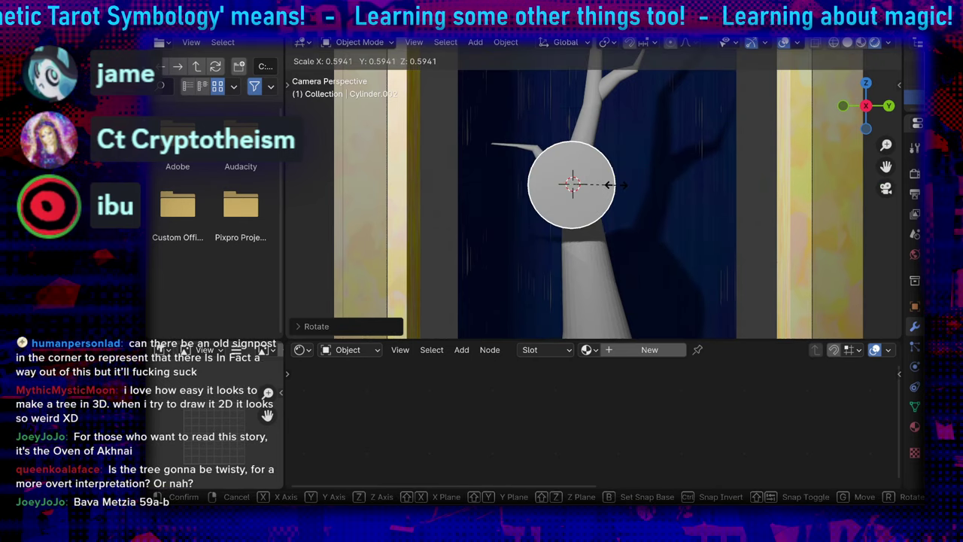
pyautogui.click(583, 183)
pyautogui.scroll(3, 583, 183)
pyautogui.press('r')
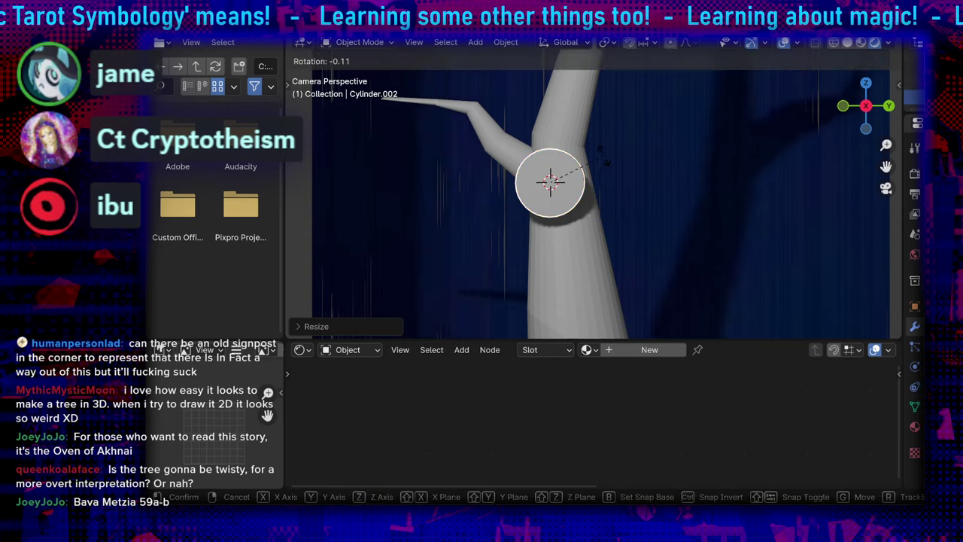
pyautogui.press('z')
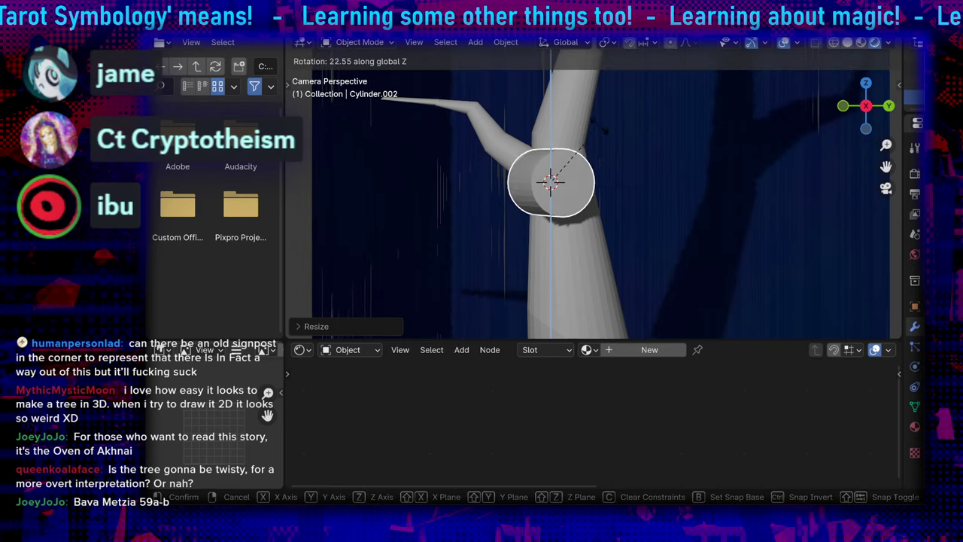
pyautogui.click(624, 188)
pyautogui.press('r')
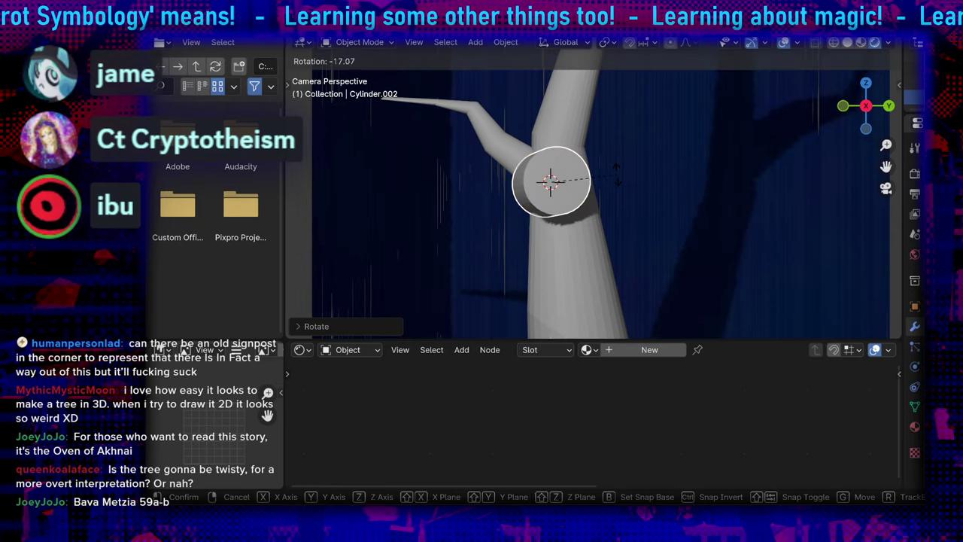
pyautogui.click(598, 129)
# Move the stub to the trunk's edge opposite the lower branch and scale it down further
pyautogui.press('g')
pyautogui.click(623, 137)
pyautogui.press('s')
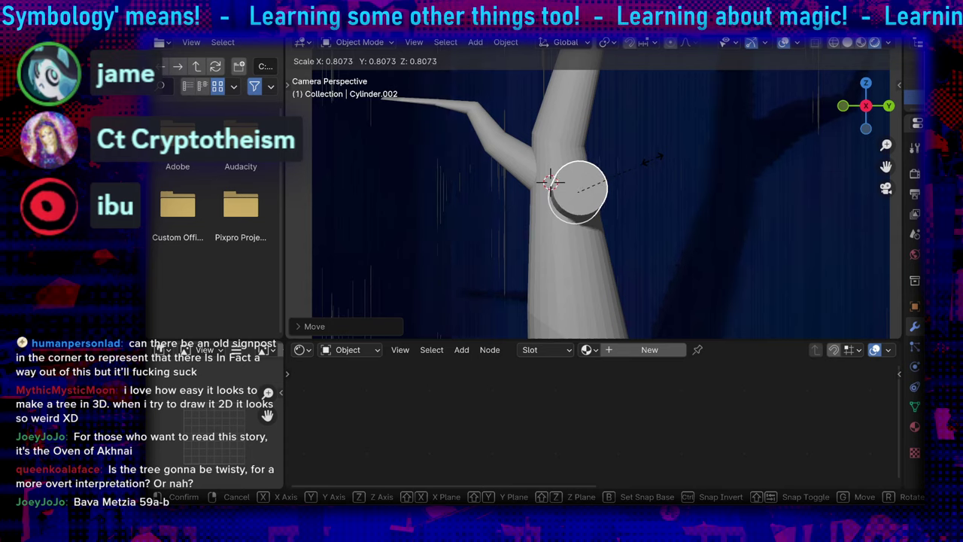
pyautogui.click(608, 176)
# Refine the stub's angle with another turn about Z and a free rotation, then resize it and nudge it into the trunk
pyautogui.press('r')
pyautogui.press('z')
pyautogui.click(644, 197)
pyautogui.press('r')
pyautogui.click(660, 148)
pyautogui.press('s')
pyautogui.click(647, 155)
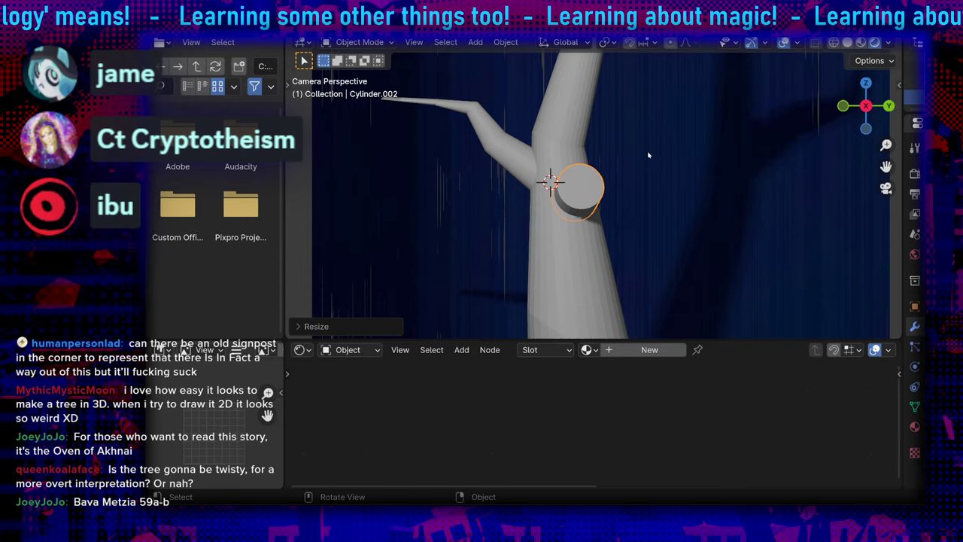
pyautogui.press('g')
pyautogui.click(640, 162)
pyautogui.scroll(-4, 641, 165)
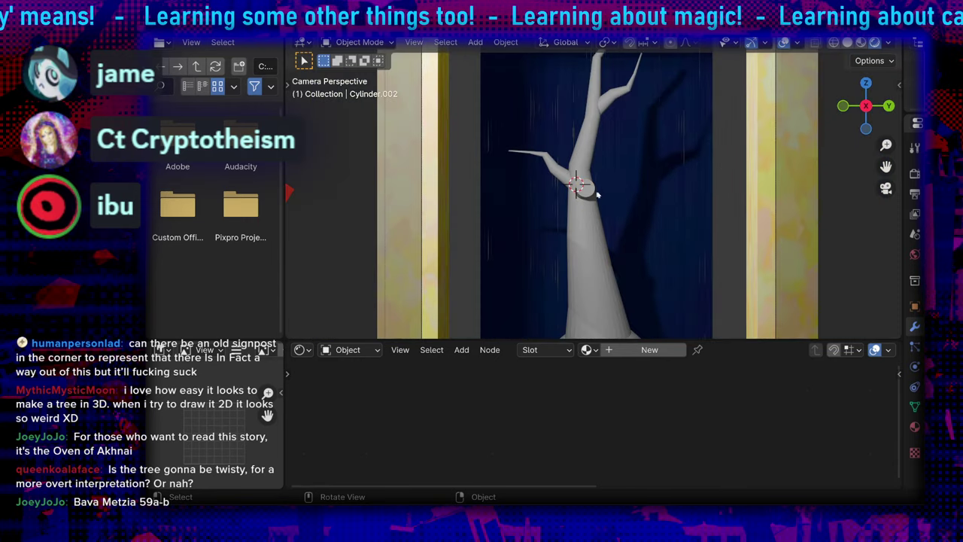
# Extrude the stub's end face upward, shrink the new end, and move it outward away from the trunk
pyautogui.scroll(4, 590, 194)
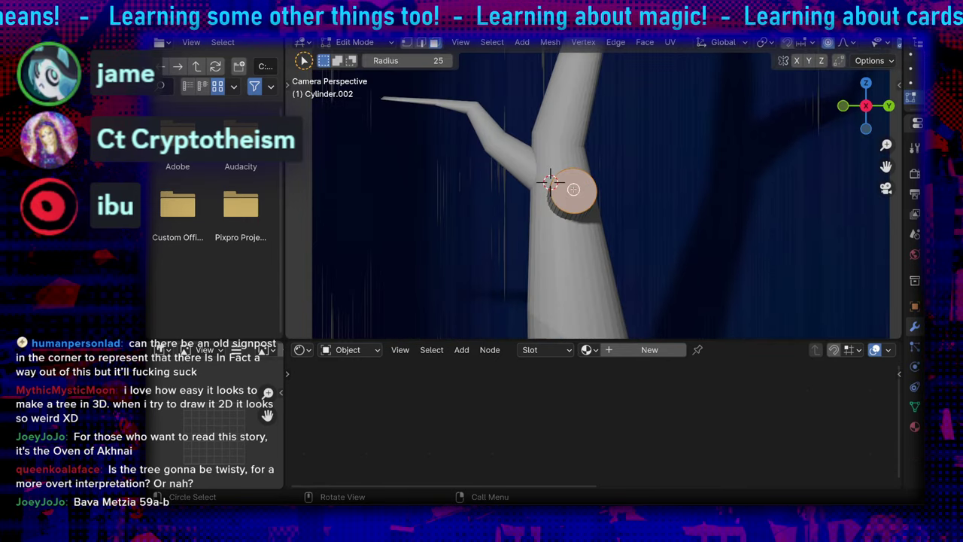
pyautogui.moveTo(574, 189); pyautogui.dragTo(591, 193, button='middle')
pyautogui.click(886, 187)
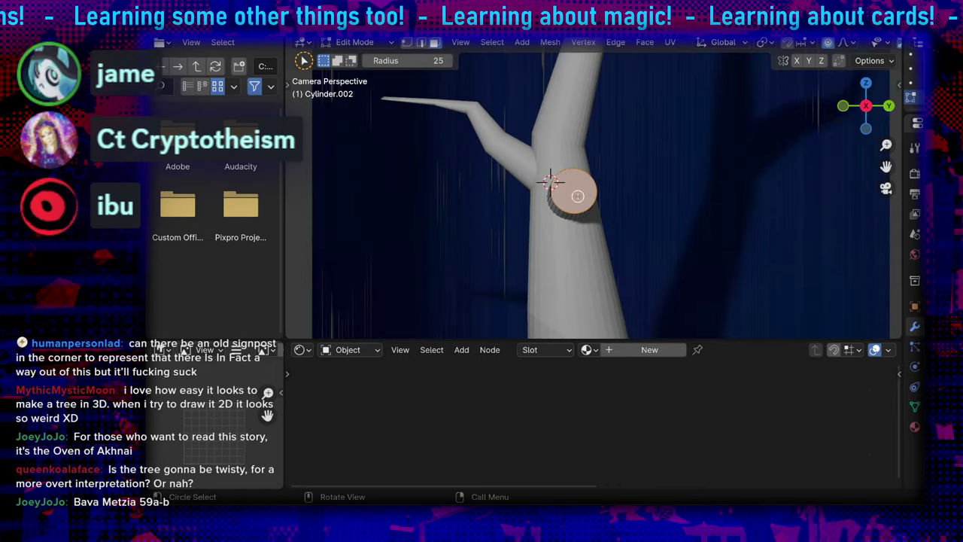
pyautogui.press('g')
pyautogui.press('z')
pyautogui.click(651, 136)
pyautogui.press('s')
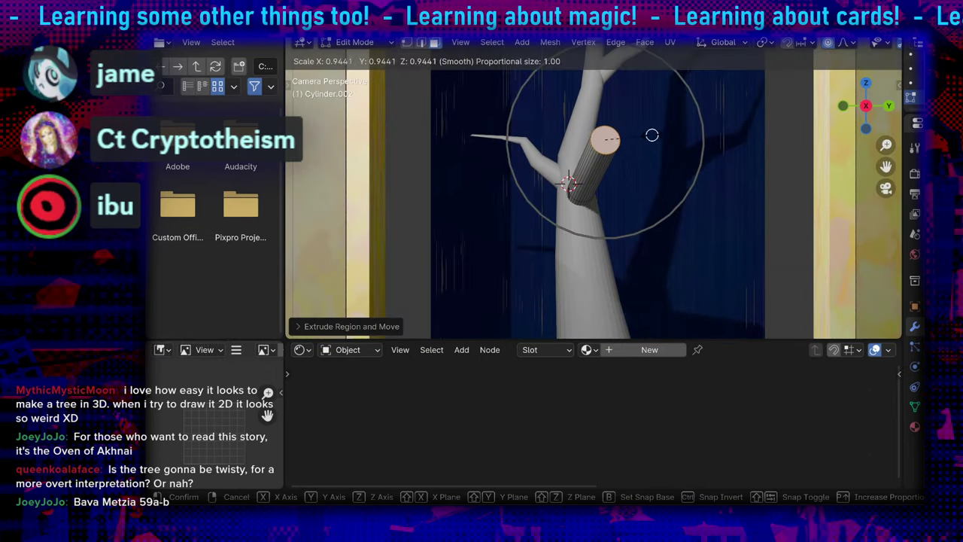
pyautogui.click(627, 136)
pyautogui.press('g')
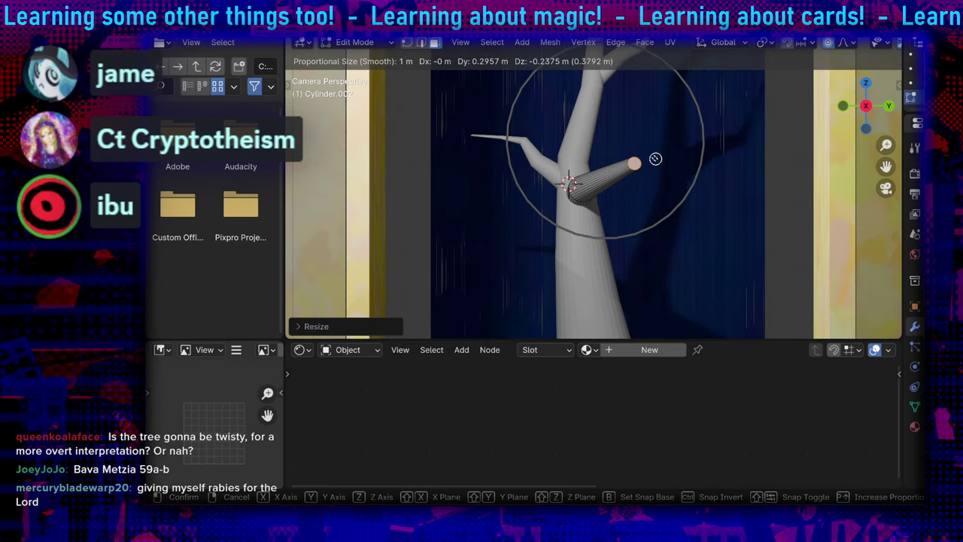
pyautogui.click(654, 156)
# Extrude the branch end again to form an upward-pointing segment, adjust its position, and shrink it to a narrow tip
pyautogui.press('g')
pyautogui.press('z')
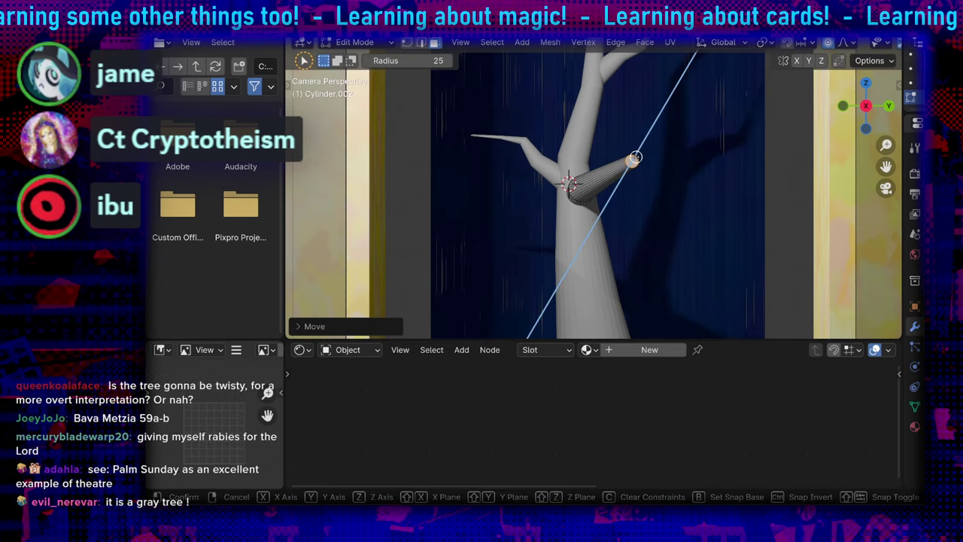
pyautogui.click(649, 124)
pyautogui.press('g')
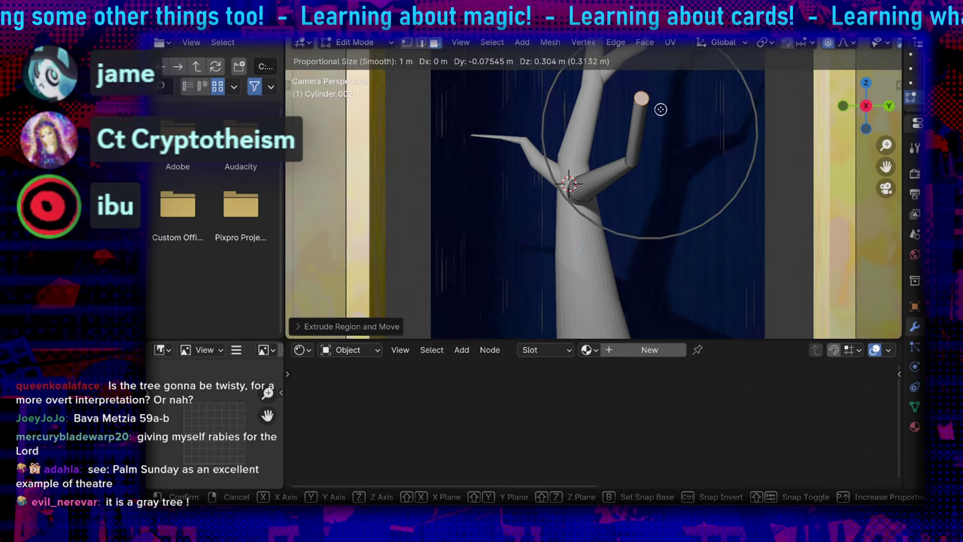
pyautogui.click(661, 109)
pyautogui.press('s')
pyautogui.click(654, 104)
pyautogui.scroll(-2, 663, 161)
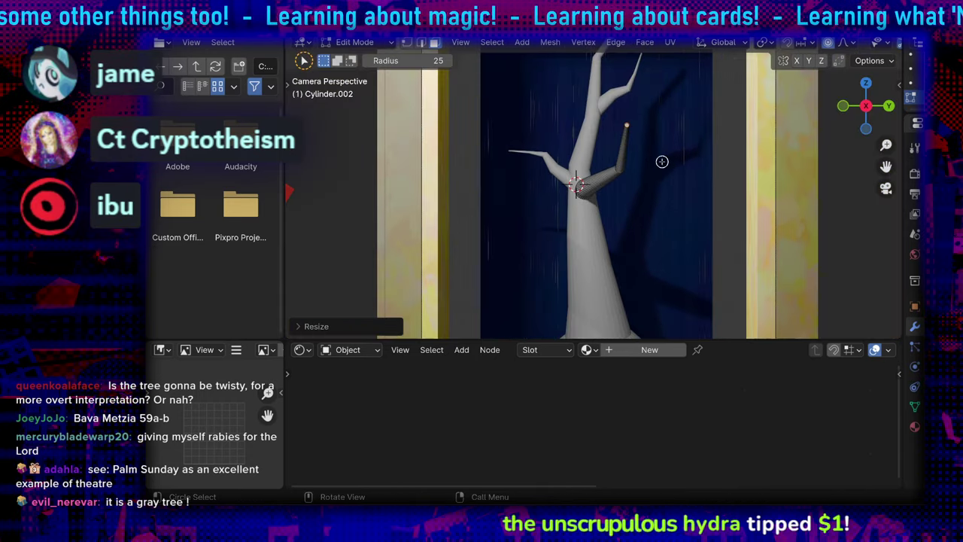
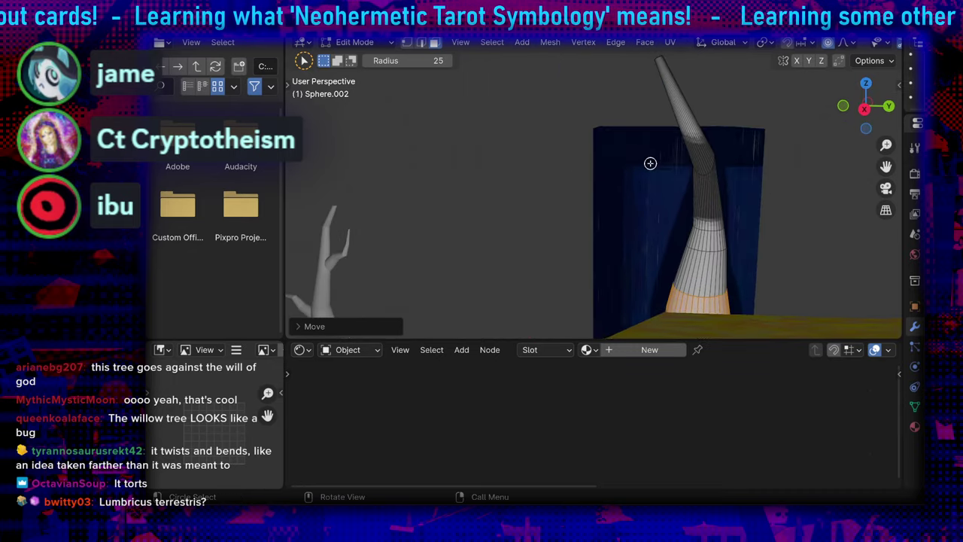
# Leave mesh editing, move the bent tapered trunk inside the golden frame, and stretch it along the Z axis
pyautogui.click(369, 44)
pyautogui.click(364, 58)
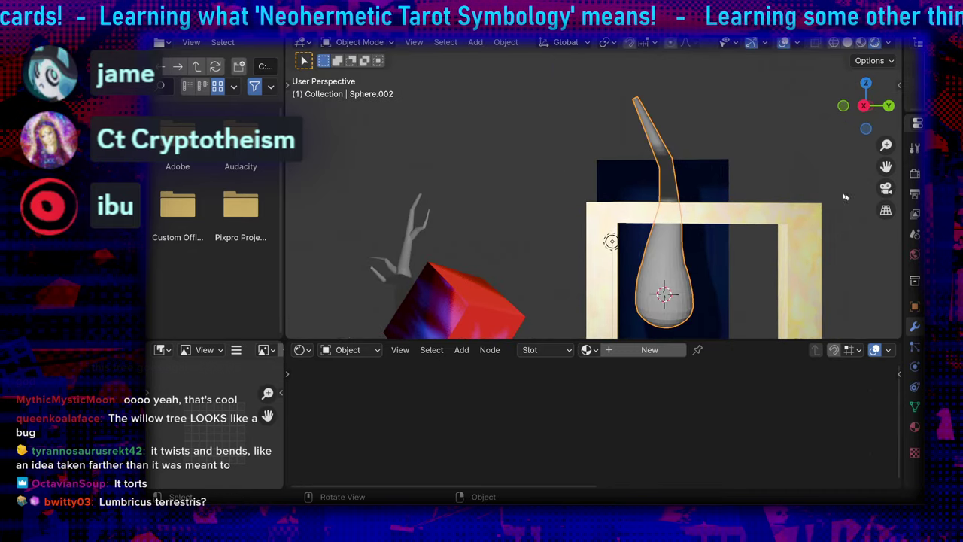
pyautogui.press('KP_0')
pyautogui.press('g')
pyautogui.click(677, 203)
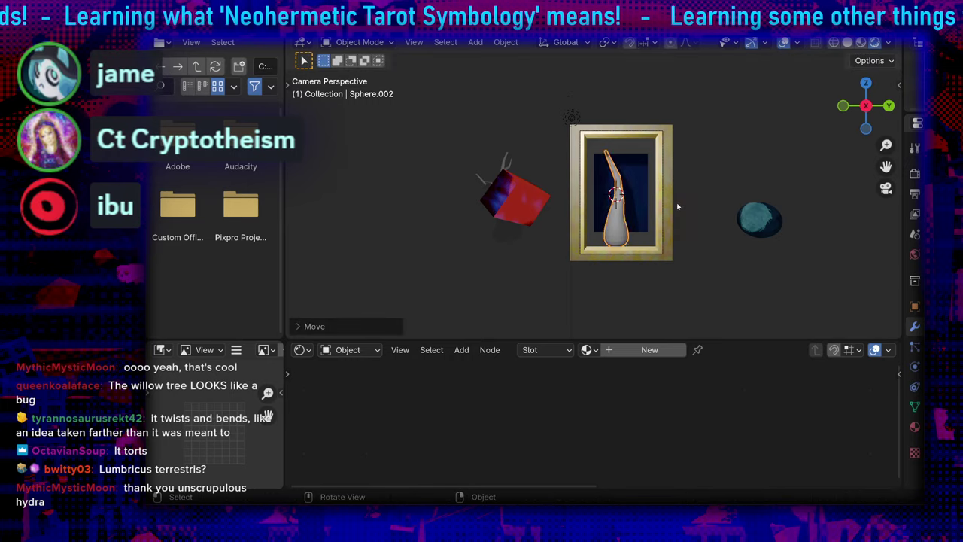
pyautogui.press('s')
pyautogui.press('z')
pyautogui.click(715, 174)
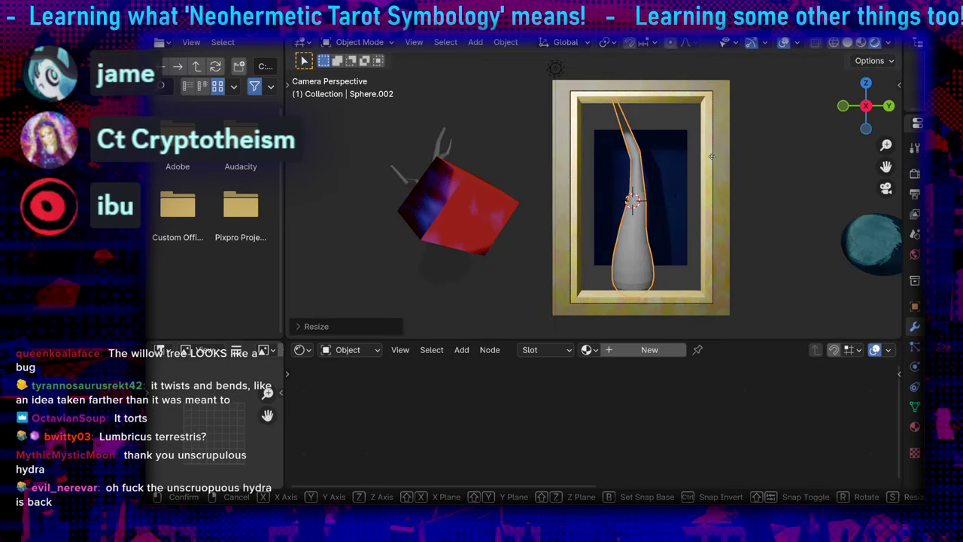
# Scale the bent trunk down uniformly and reposition it within the frame opening
pyautogui.press('s')
pyautogui.click(692, 181)
pyautogui.press('g')
pyautogui.click(692, 162)
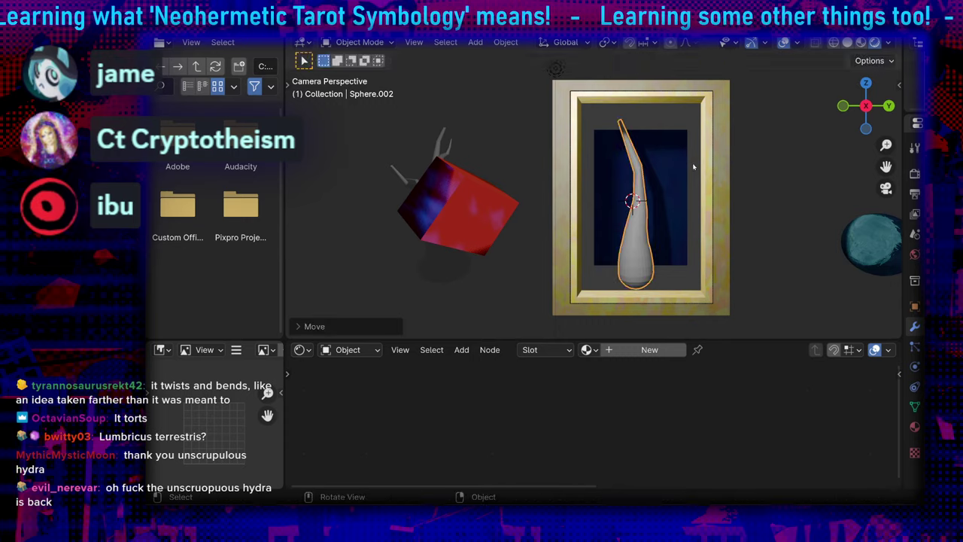
# Duplicate the bent trunk in place and rotate the copy about the global Z axis so its tip leans the other way
pyautogui.scroll(2, 744, 204)
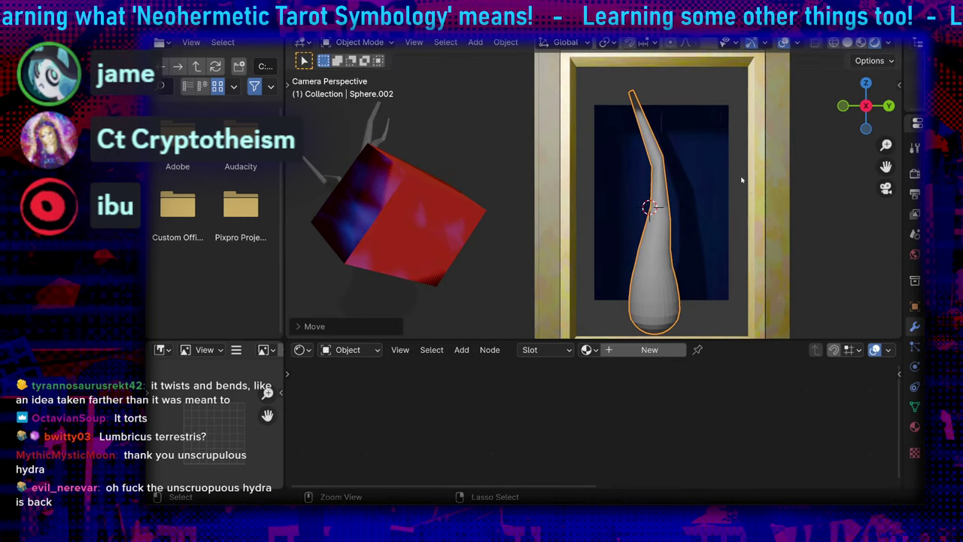
pyautogui.hotkey('ctrl', 'c')
pyautogui.hotkey('ctrl', 'v')
pyautogui.press('g')
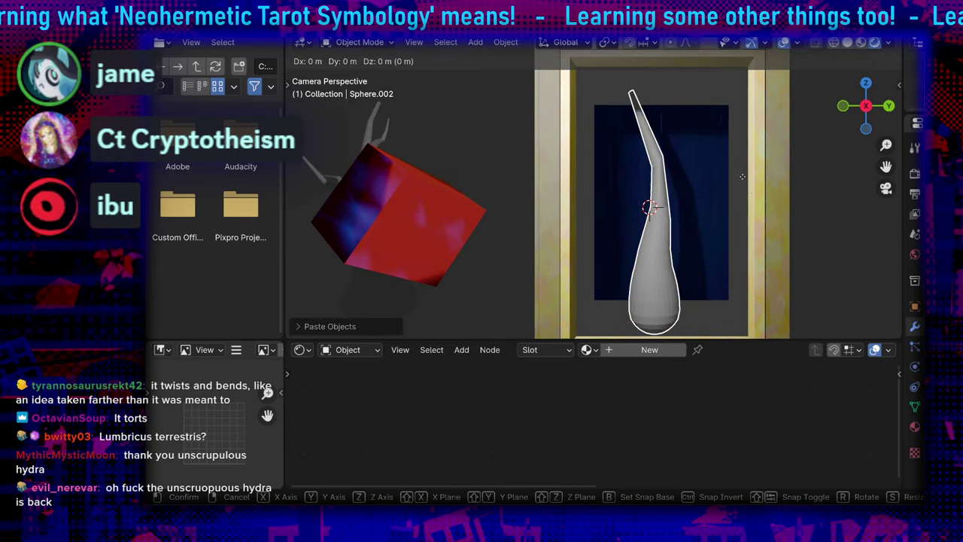
pyautogui.press('r')
pyautogui.press('z')
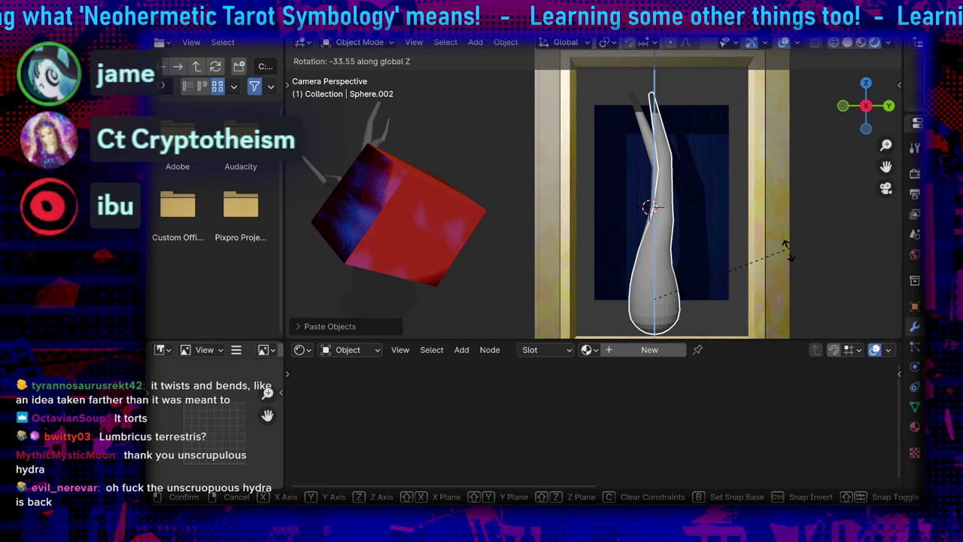
pyautogui.click(687, 245)
# Scale the copied trunk down and raise it so it overlaps the upper part of the original
pyautogui.press('s')
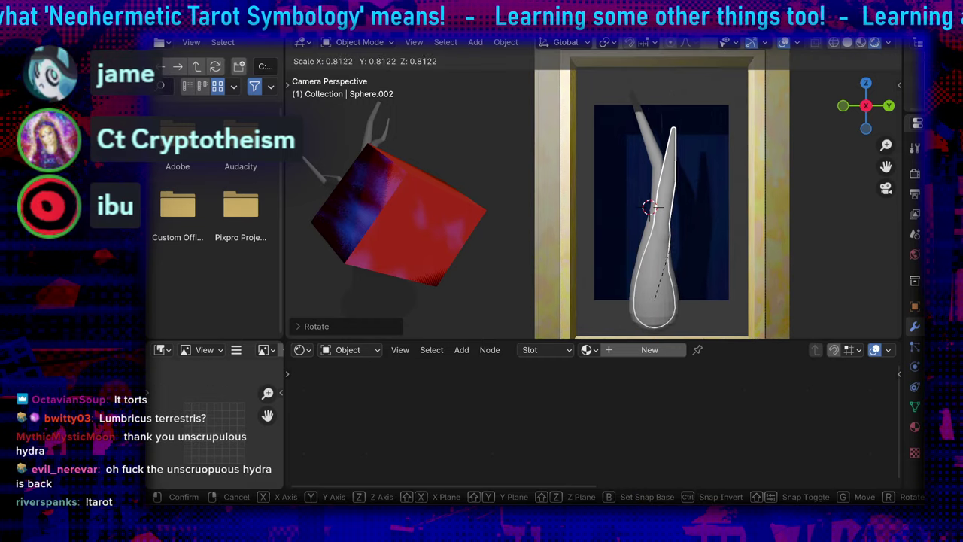
pyautogui.click(696, 174)
pyautogui.press('g')
pyautogui.click(673, 170)
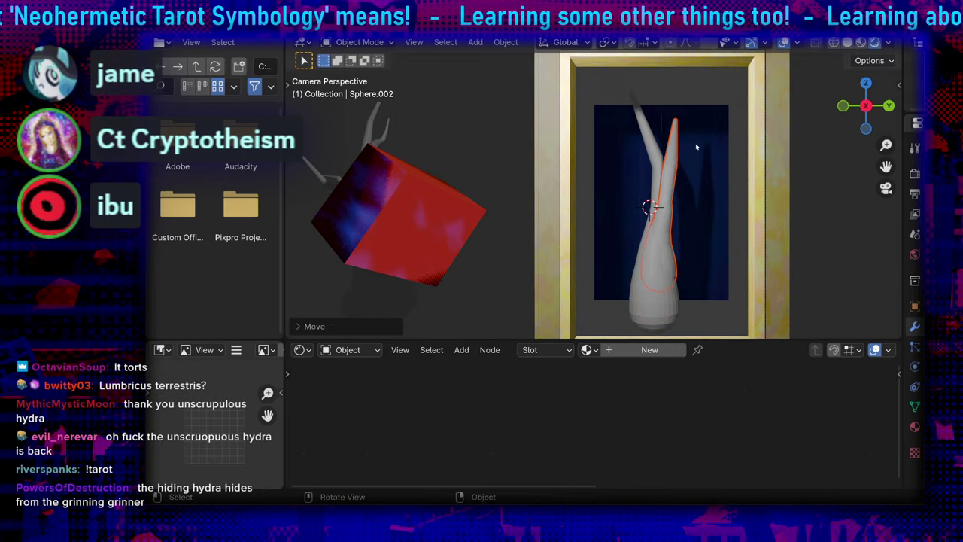
# Rotate the copied trunk about the global Y axis and move it against the original as a side limb
pyautogui.press('r')
pyautogui.press('y')
pyautogui.click(722, 139)
pyautogui.press('g')
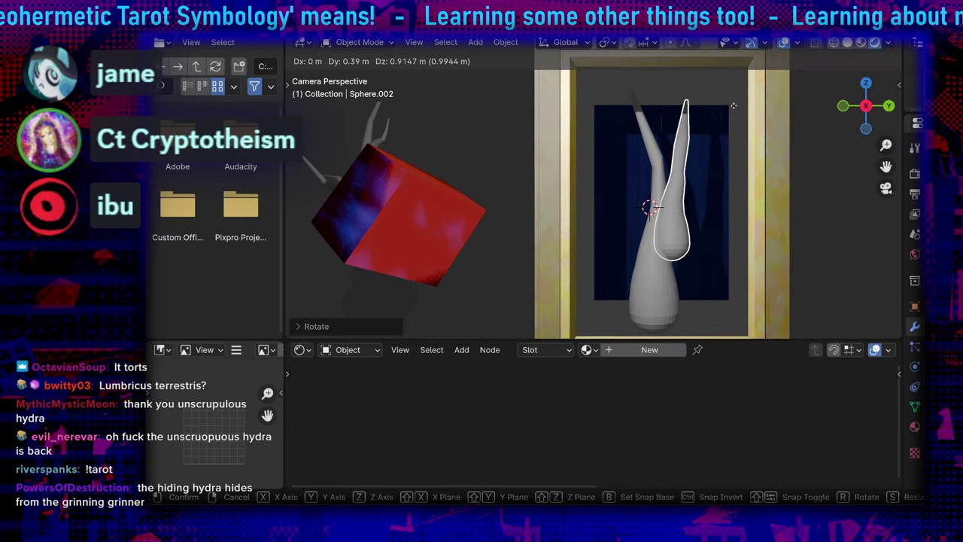
pyautogui.click(748, 185)
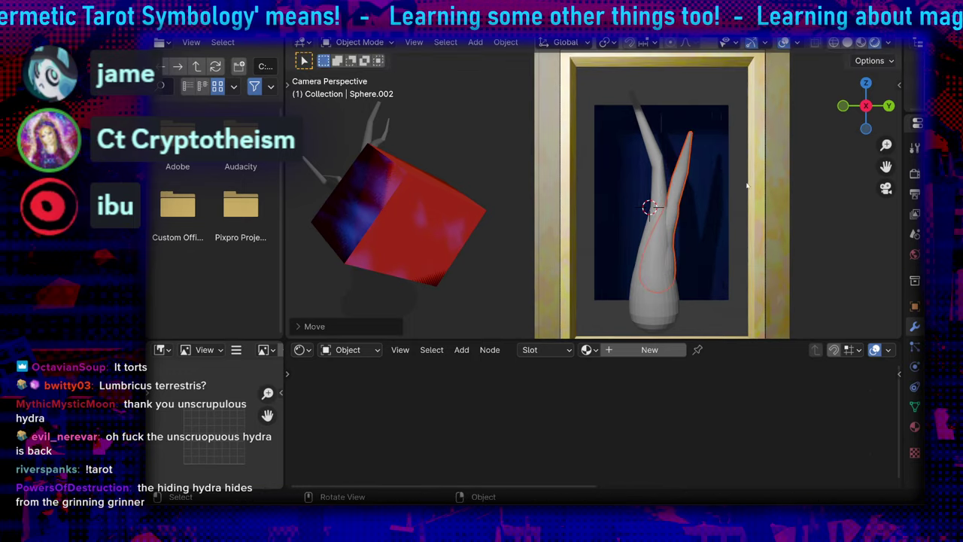
pyautogui.moveTo(748, 185); pyautogui.dragTo(630, 194, button='middle')
pyautogui.press('g')
pyautogui.click(639, 164)
pyautogui.scroll(3, 630, 194)
pyautogui.press('Tab')
pyautogui.moveTo(529, 242); pyautogui.dragTo(524, 219)
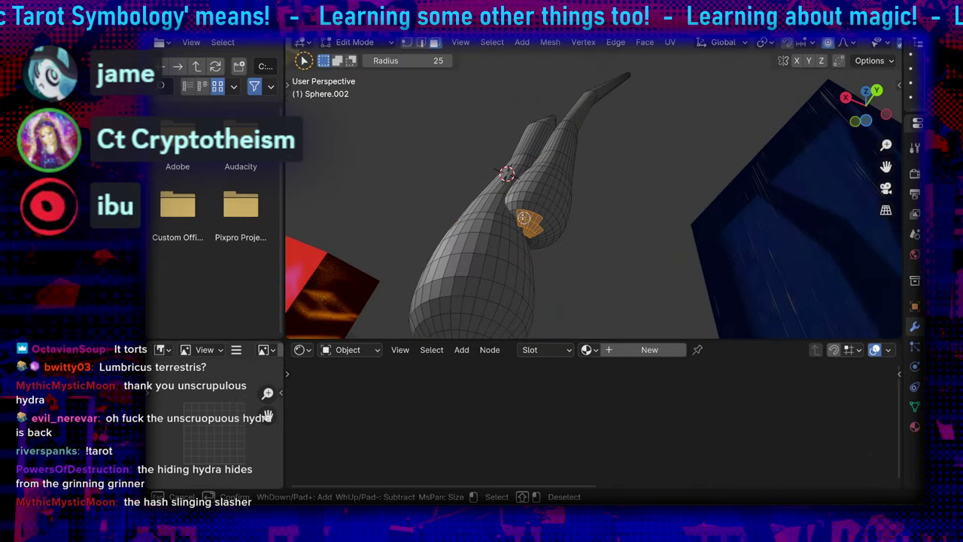
pyautogui.moveTo(538, 226); pyautogui.dragTo(517, 279, button='middle')
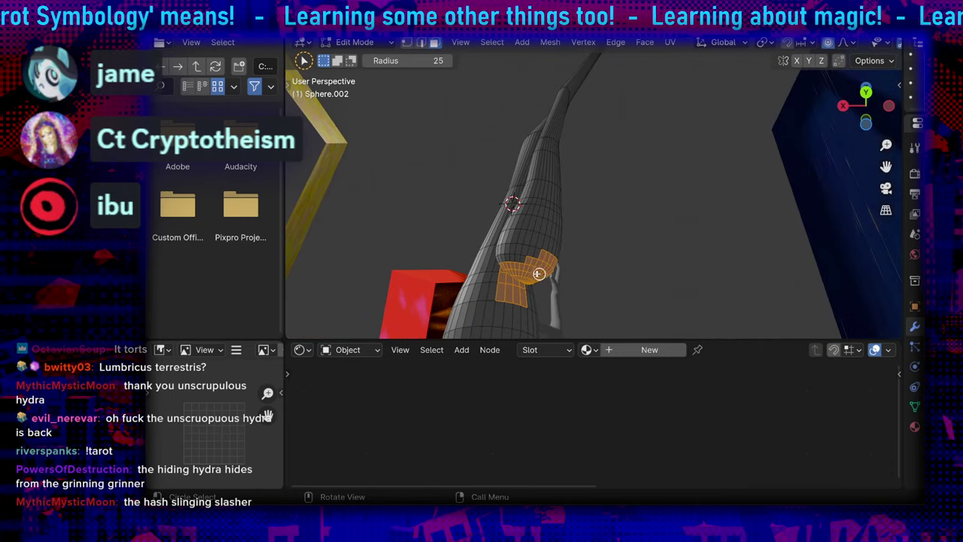
pyautogui.moveTo(554, 255); pyautogui.dragTo(639, 241, button='middle')
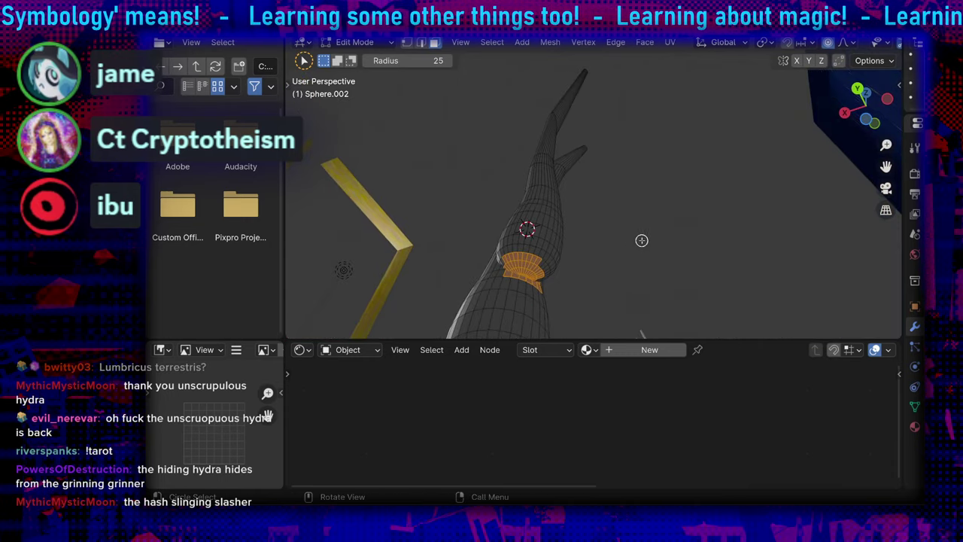
pyautogui.click(354, 42)
# Select the faces of the copied trunk's rounded bottom and pull them down about 1.2 m with proportional editing
pyautogui.moveTo(444, 169); pyautogui.dragTo(542, 209, button='middle')
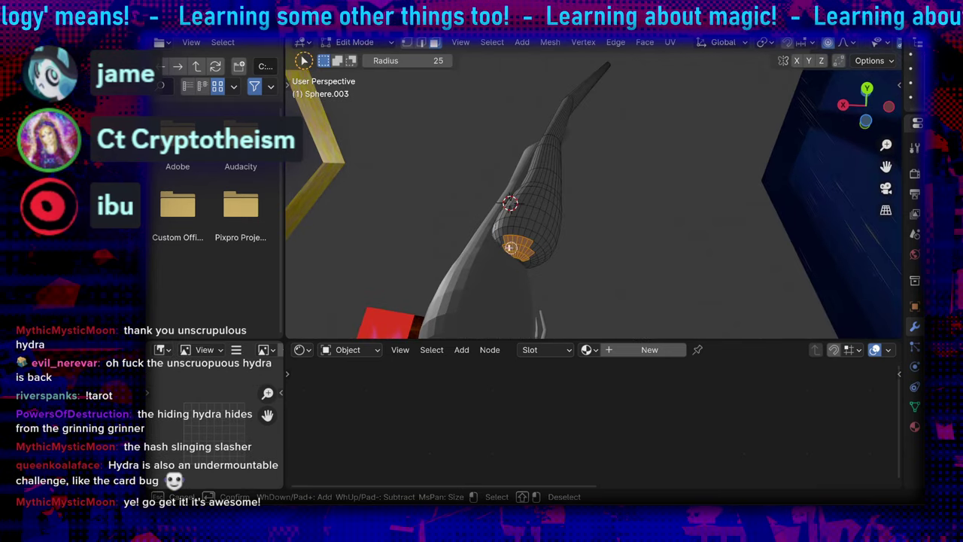
pyautogui.moveTo(509, 247); pyautogui.dragTo(505, 255)
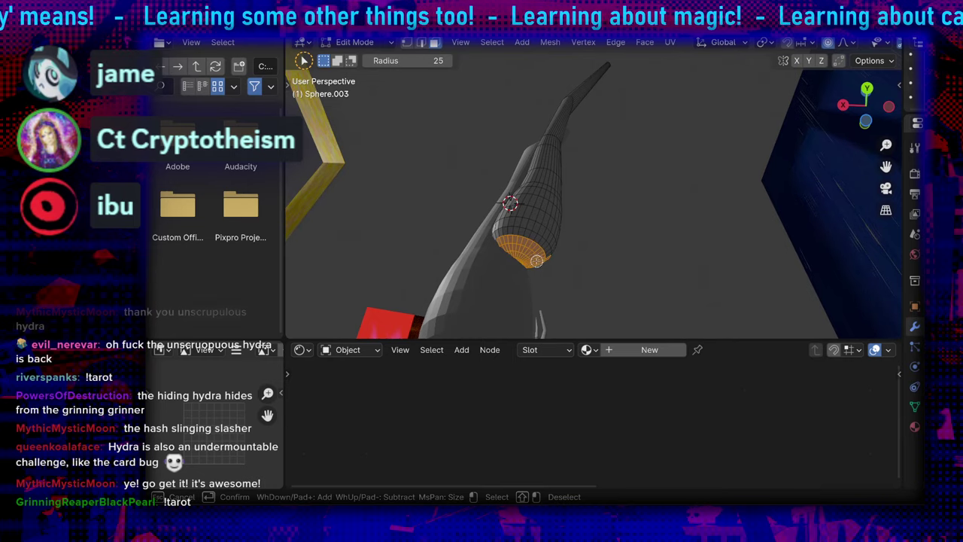
pyautogui.moveTo(559, 240); pyautogui.dragTo(625, 230, button='middle')
pyautogui.scroll(-3, 652, 263)
pyautogui.press('g')
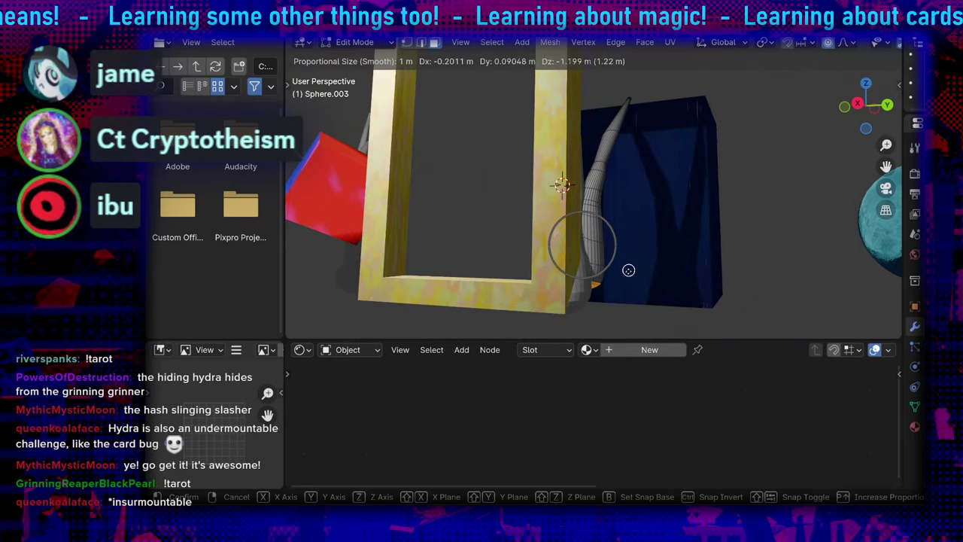
pyautogui.click(631, 267)
# Select the band of faces around the copied limb just below its tip section and scale it down
pyautogui.moveTo(632, 263); pyautogui.dragTo(608, 168, button='middle')
pyautogui.press('c')
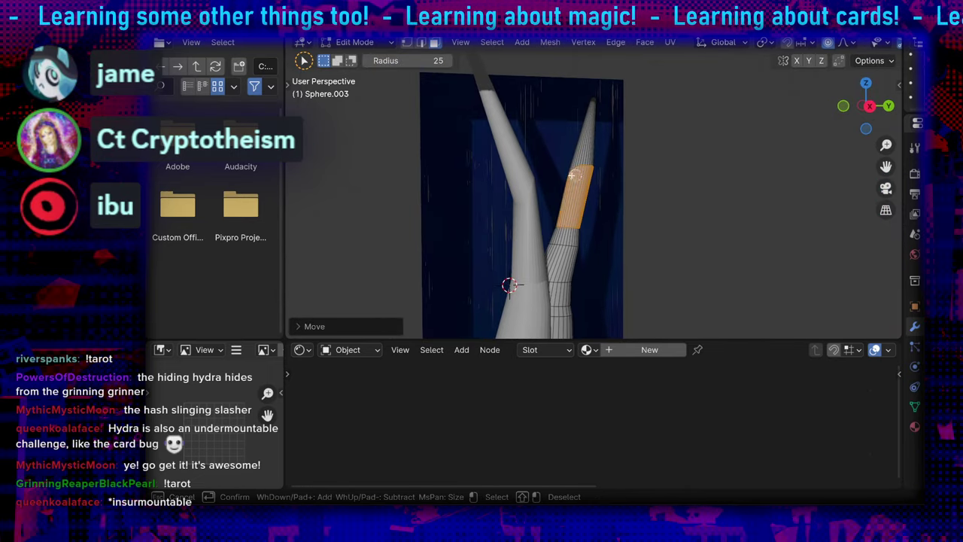
pyautogui.moveTo(575, 175)
pyautogui.mouseDown()
pyautogui.moveTo(600, 182)
pyautogui.moveTo(575, 185)
pyautogui.mouseUp()
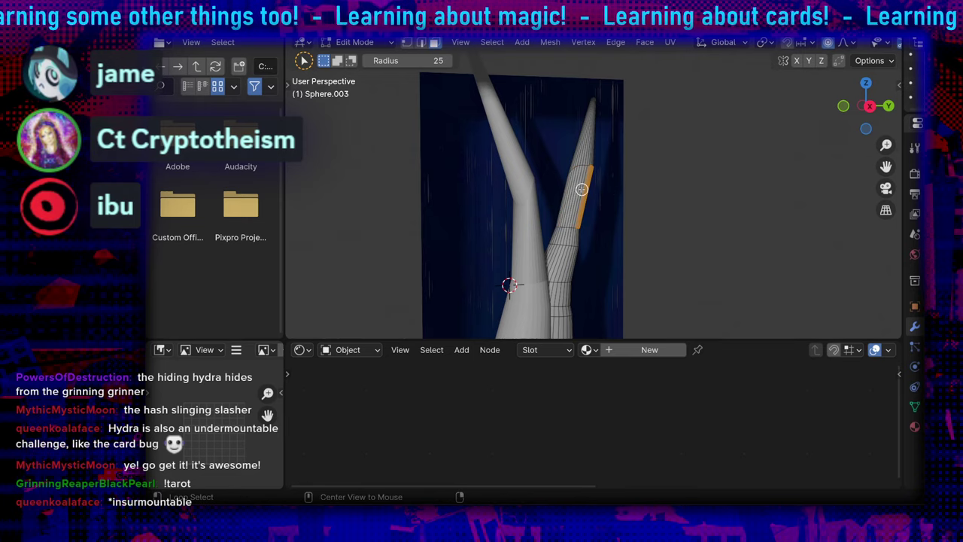
pyautogui.moveTo(605, 186); pyautogui.dragTo(482, 182, button='middle')
pyautogui.moveTo(536, 191); pyautogui.dragTo(617, 207)
pyautogui.moveTo(617, 207); pyautogui.dragTo(761, 205, button='middle')
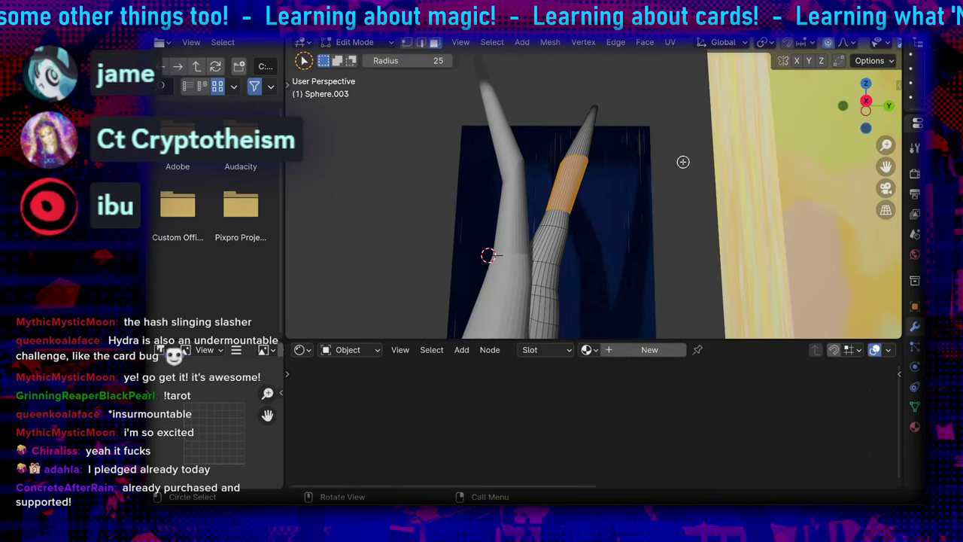
pyautogui.press('s')
pyautogui.click(639, 166)
# Move the selected band of the copied limb slightly upward and check its shape from the camera
pyautogui.moveTo(639, 165); pyautogui.dragTo(676, 260, button='middle')
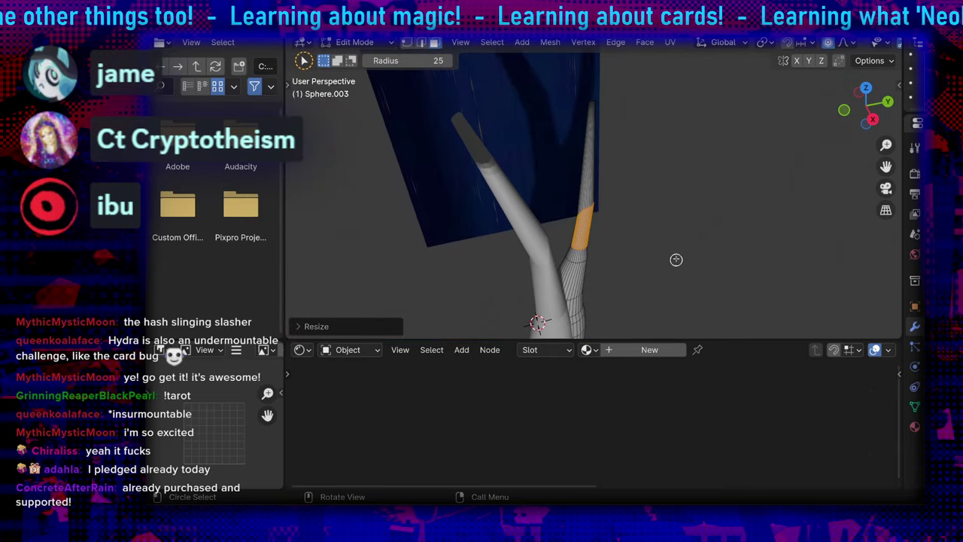
pyautogui.press('g')
pyautogui.click(652, 219)
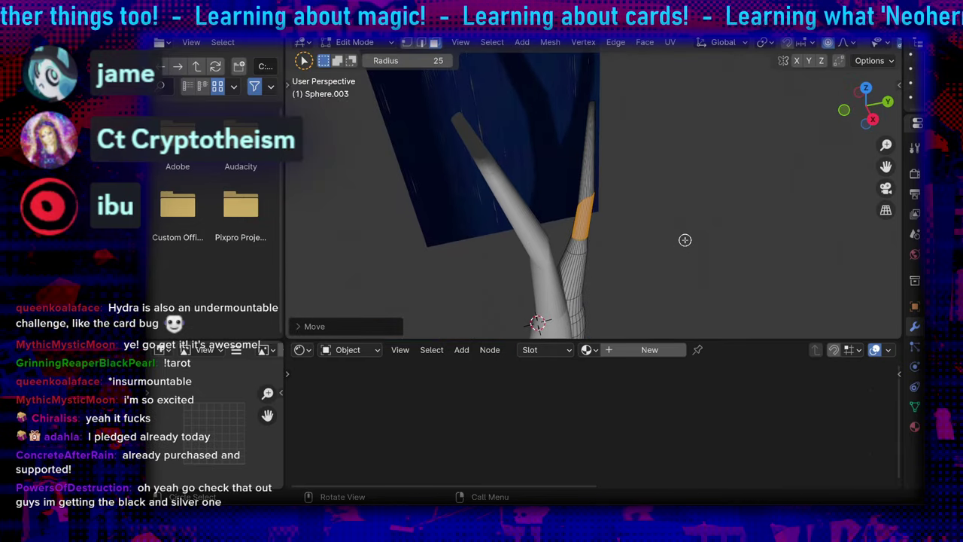
pyautogui.moveTo(651, 221); pyautogui.dragTo(690, 181, button='middle')
pyautogui.click(885, 188)
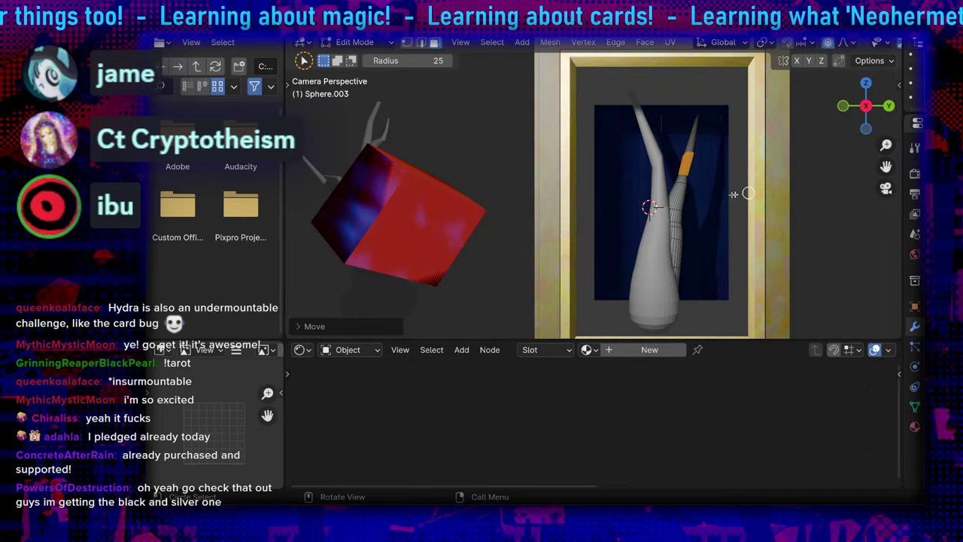
pyautogui.scroll(3, 715, 201)
pyautogui.scroll(-5, 698, 208)
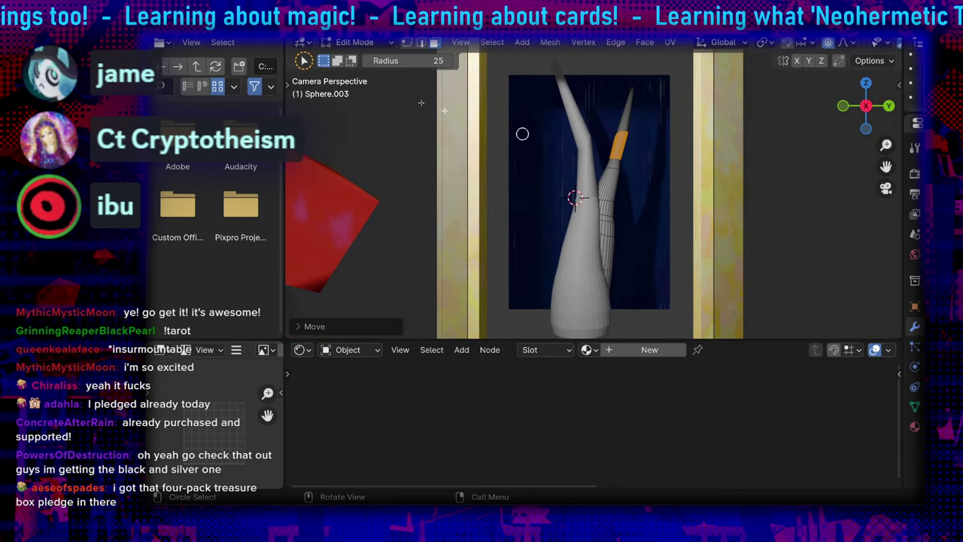
# Leave Edit Mode and rotate the side limb in the camera view so its lower end swings under the trunk's base
pyautogui.click(354, 42)
pyautogui.click(354, 59)
pyautogui.moveTo(602, 158); pyautogui.dragTo(628, 143, button='middle')
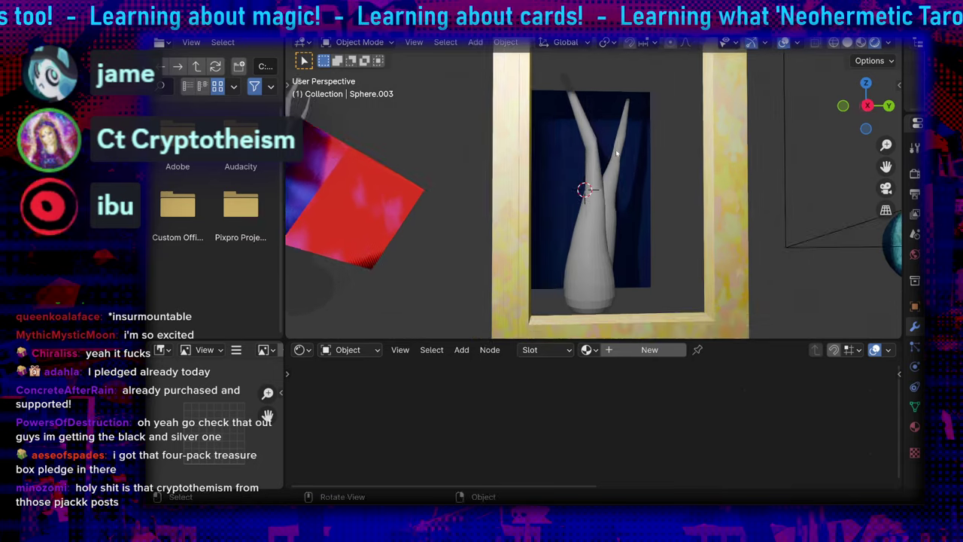
pyautogui.click(631, 140)
pyautogui.click(626, 138)
pyautogui.click(886, 188)
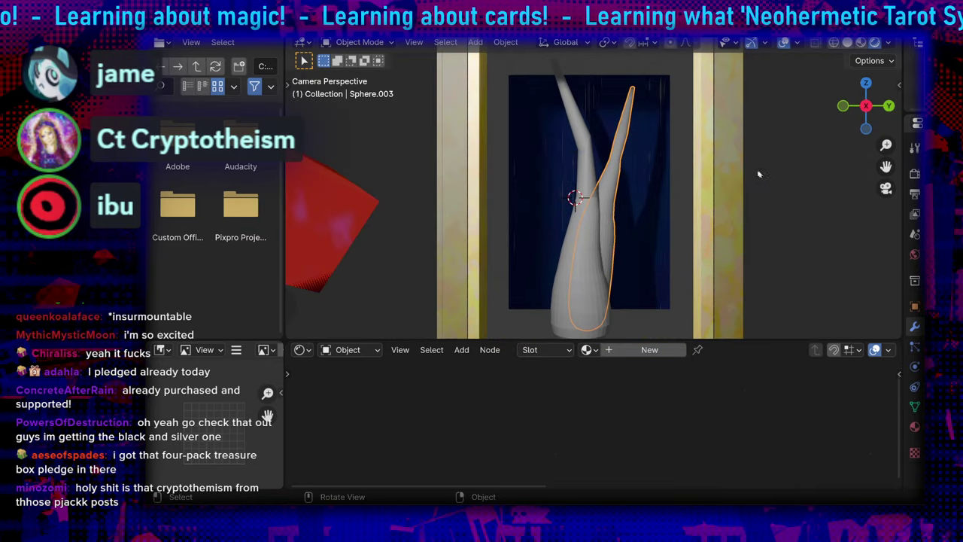
pyautogui.press('r')
pyautogui.click(648, 103)
pyautogui.press('r')
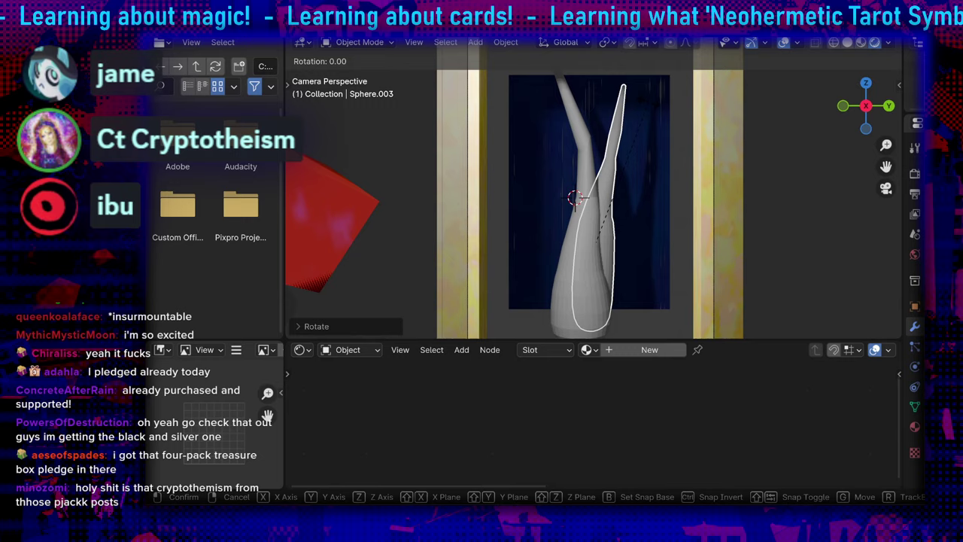
pyautogui.press('z')
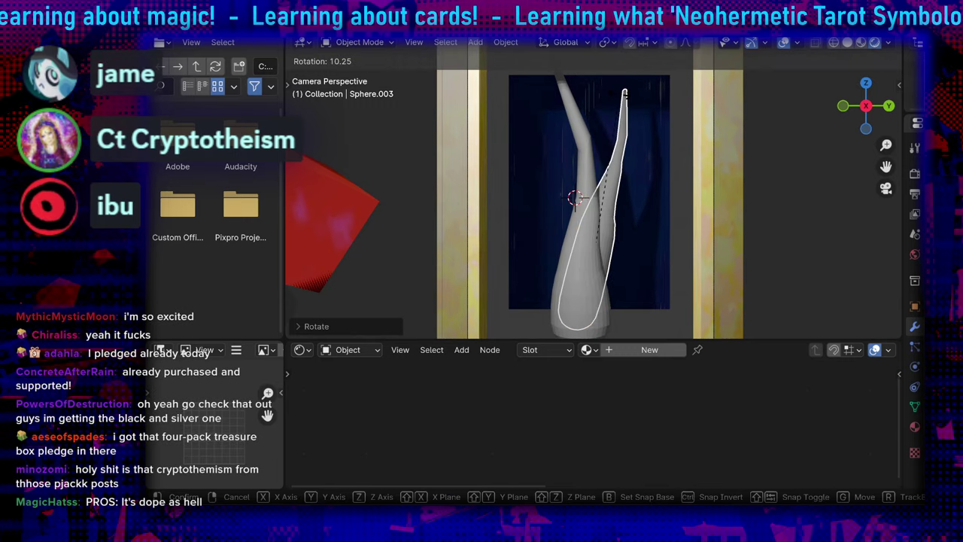
pyautogui.press('Return')
# Move the side limb down against the trunk so the fork between them sits lower
pyautogui.press('g')
pyautogui.click(632, 101)
pyautogui.press('g')
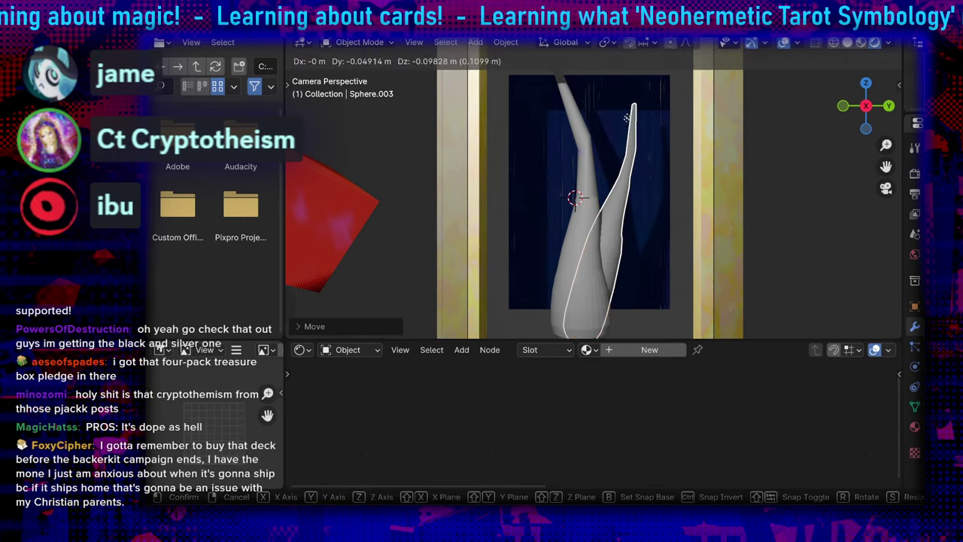
pyautogui.click(614, 122)
pyautogui.click(713, 193)
pyautogui.scroll(-2, 790, 193)
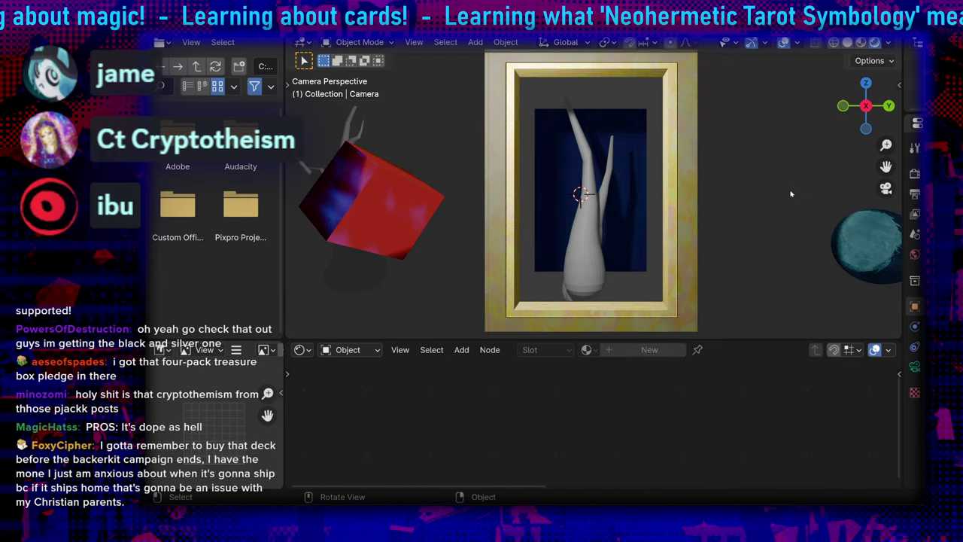
# Select the trunk together with its side limb, tilt them slightly in the camera view and shift them up a little
pyautogui.click(605, 193)
pyautogui.press('r')
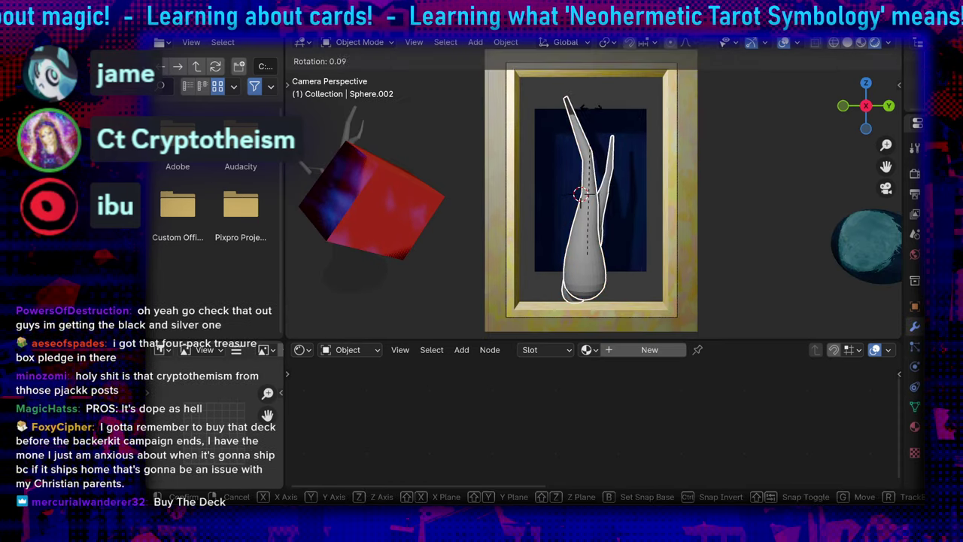
pyautogui.press('Return')
pyautogui.press('g')
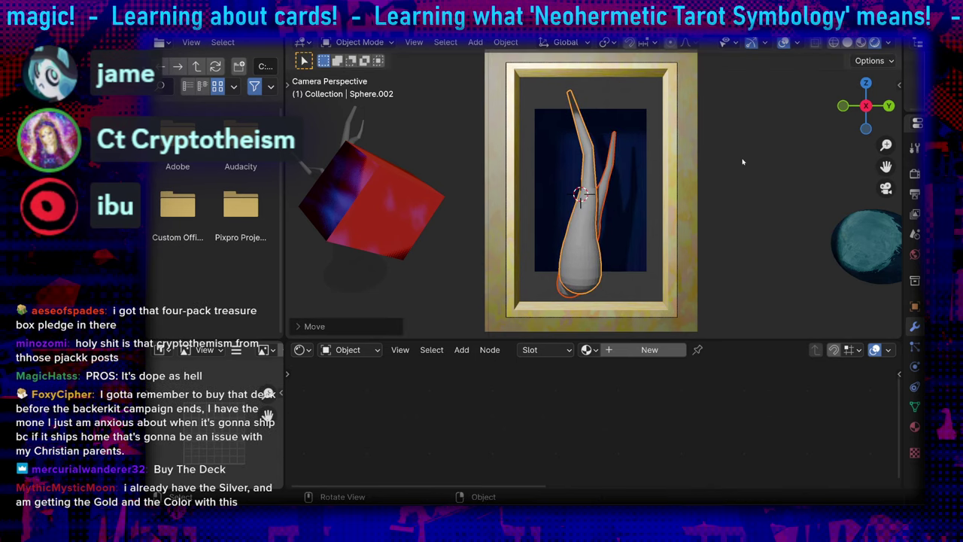
pyautogui.press('Return')
# Scale the dark blue backdrop along Y and Z until it fills the golden frame's opening
pyautogui.click(640, 148)
pyautogui.press('s')
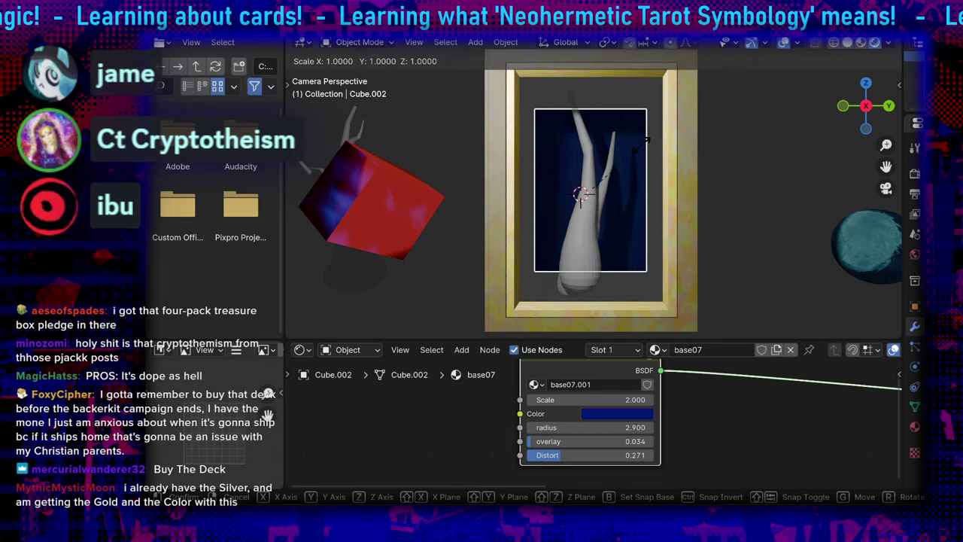
pyautogui.press('y')
pyautogui.click(672, 139)
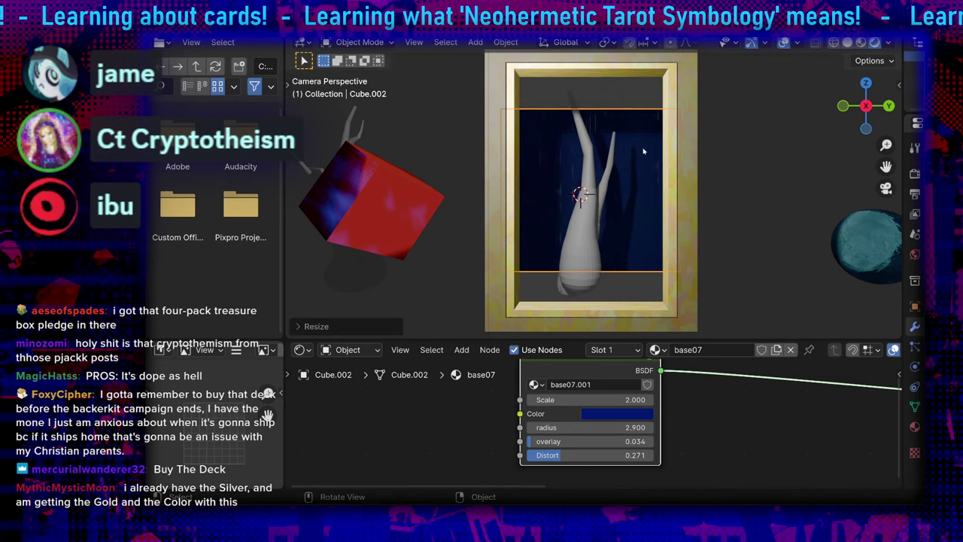
pyautogui.press('s')
pyautogui.press('z')
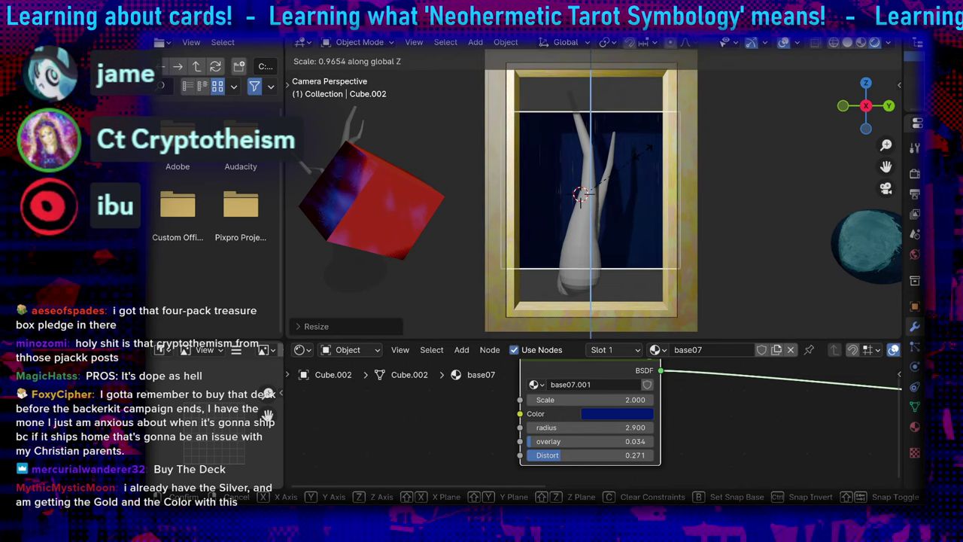
pyautogui.click(651, 143)
pyautogui.scroll(4, 615, 268)
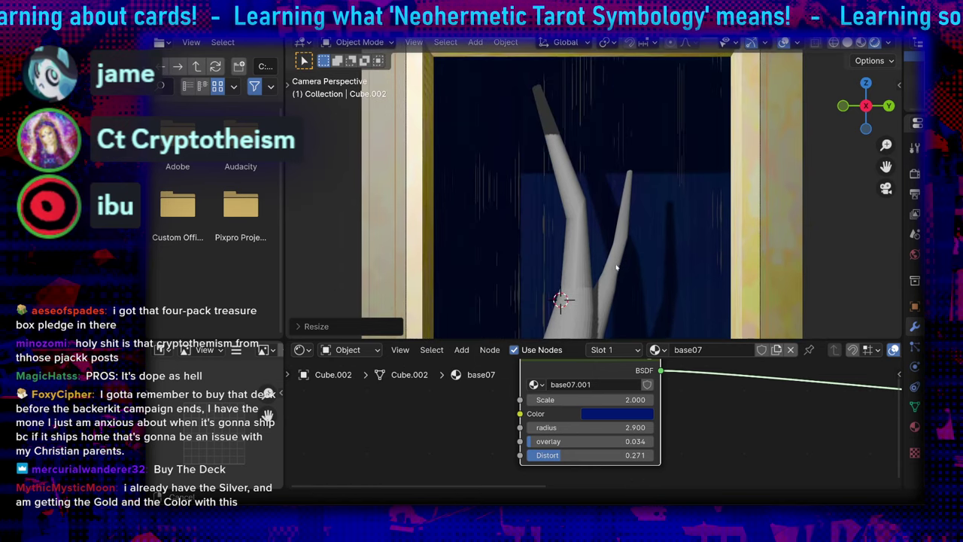
pyautogui.scroll(-4, 615, 267)
# Add a UV sphere and enlarge it at the base of the tree
pyautogui.moveTo(615, 267); pyautogui.dragTo(584, 207, button='middle')
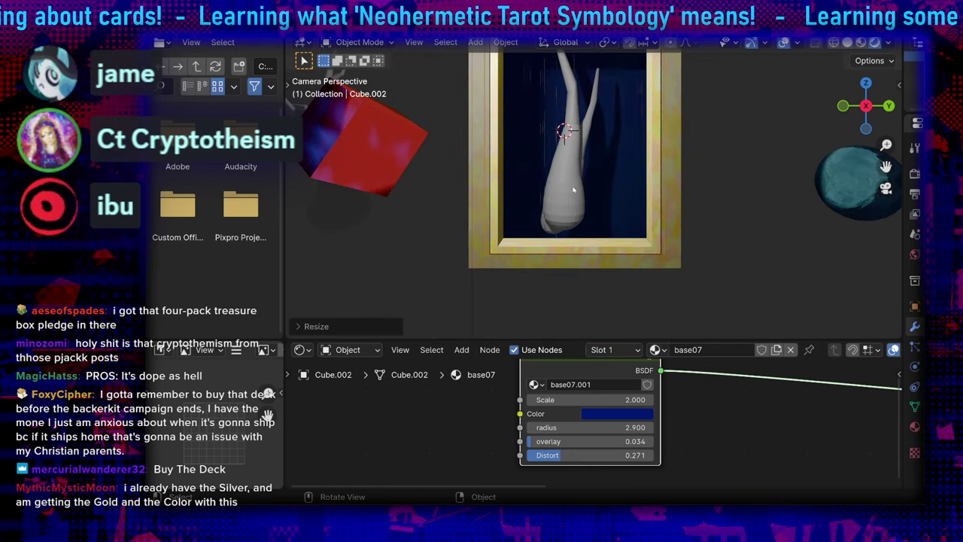
pyautogui.hotkey('shift', 'a')
pyautogui.moveTo(584, 207)
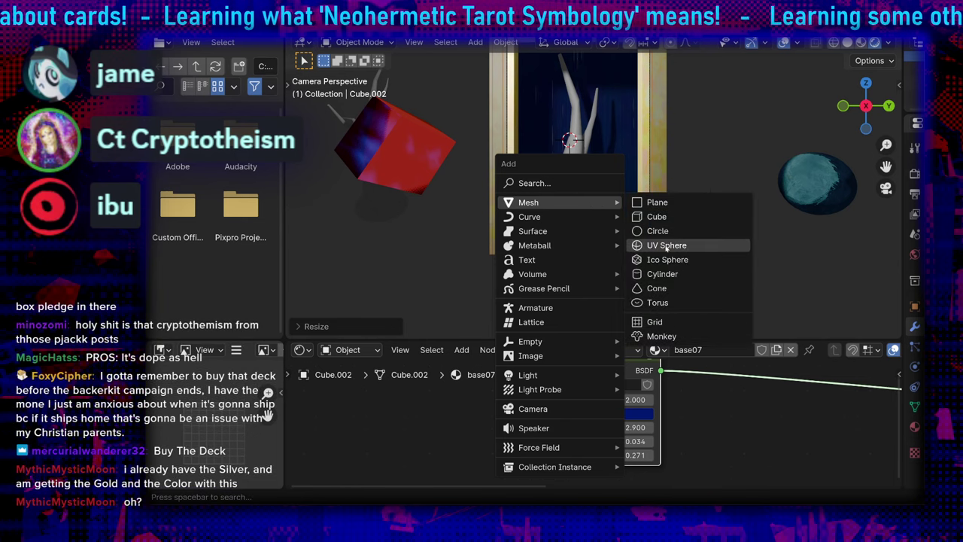
pyautogui.click(664, 246)
pyautogui.press('s')
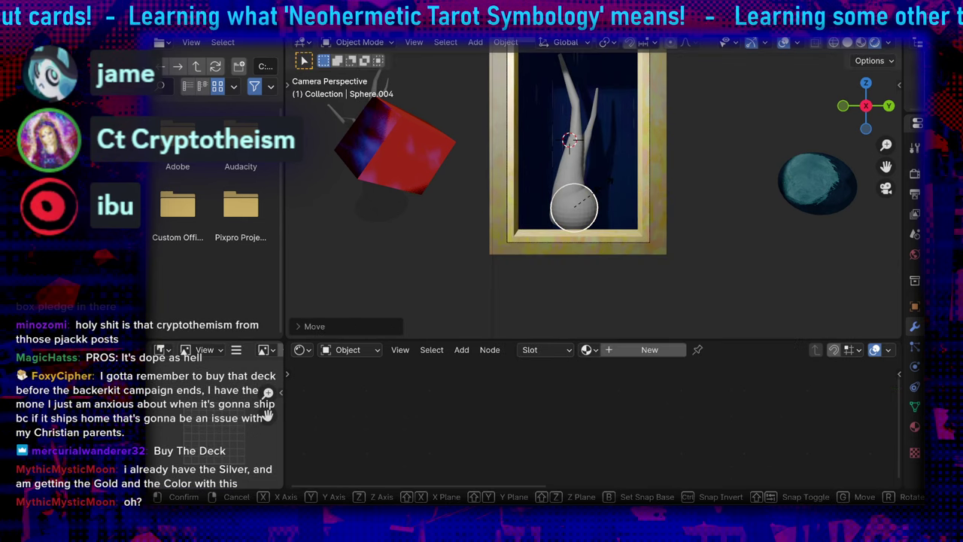
pyautogui.click(606, 122)
# Flatten the new sphere along global Z into a mound and tilt it about the Y axis
pyautogui.press('s')
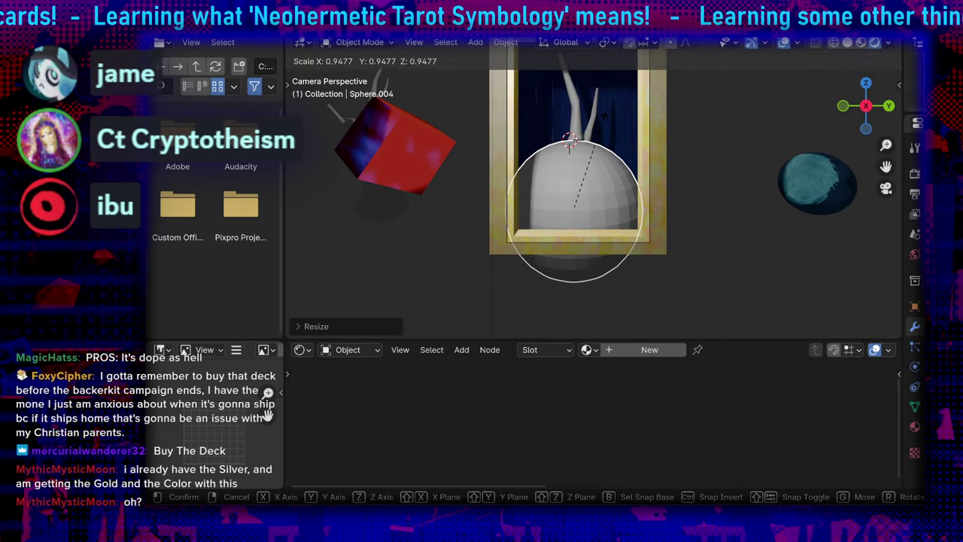
pyautogui.press('z')
pyautogui.click(593, 175)
pyautogui.moveTo(593, 174); pyautogui.dragTo(644, 206, button='middle')
pyautogui.press('r')
pyautogui.press('y')
pyautogui.click(789, 205)
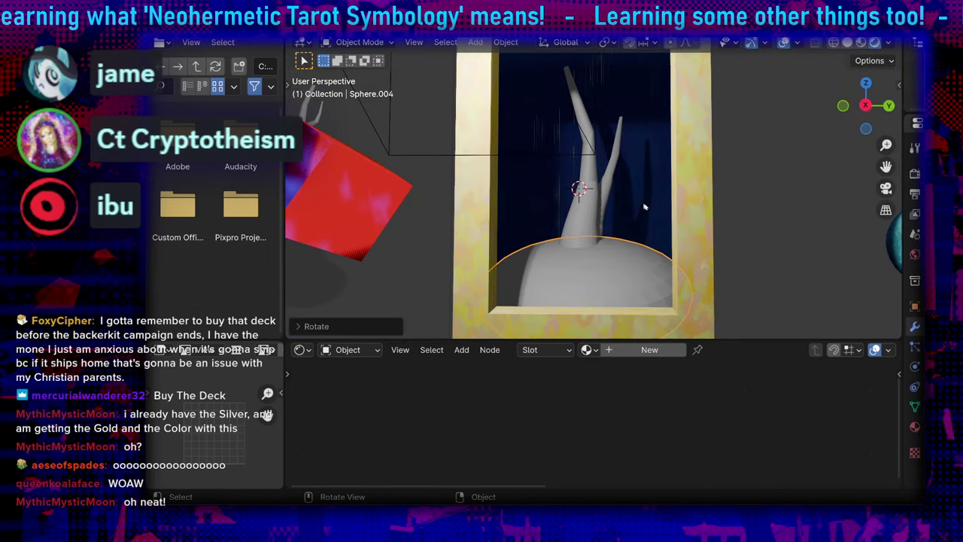
# From the camera view, move the mound about 0.5 m, mostly downward, and adjust its overall size
pyautogui.click(885, 188)
pyautogui.press('g')
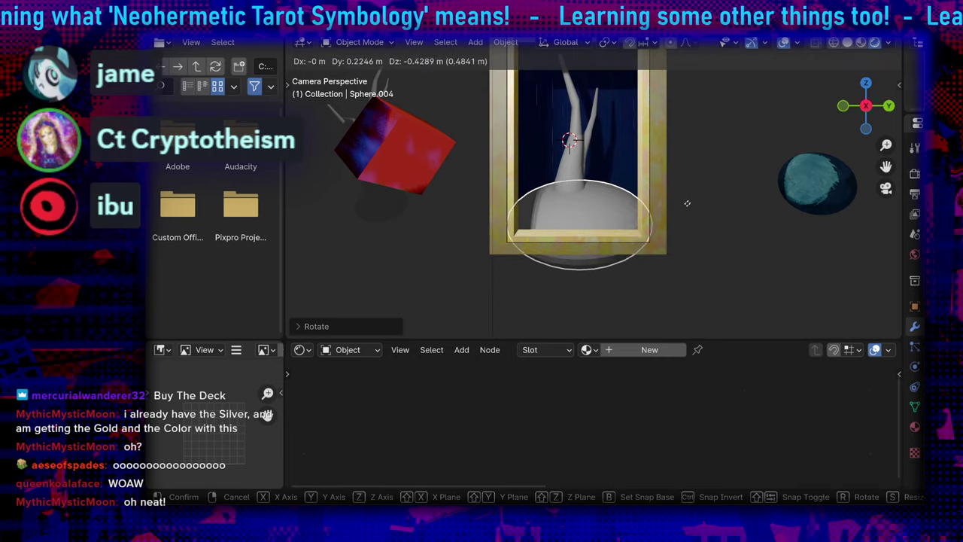
pyautogui.click(684, 202)
pyautogui.press('s')
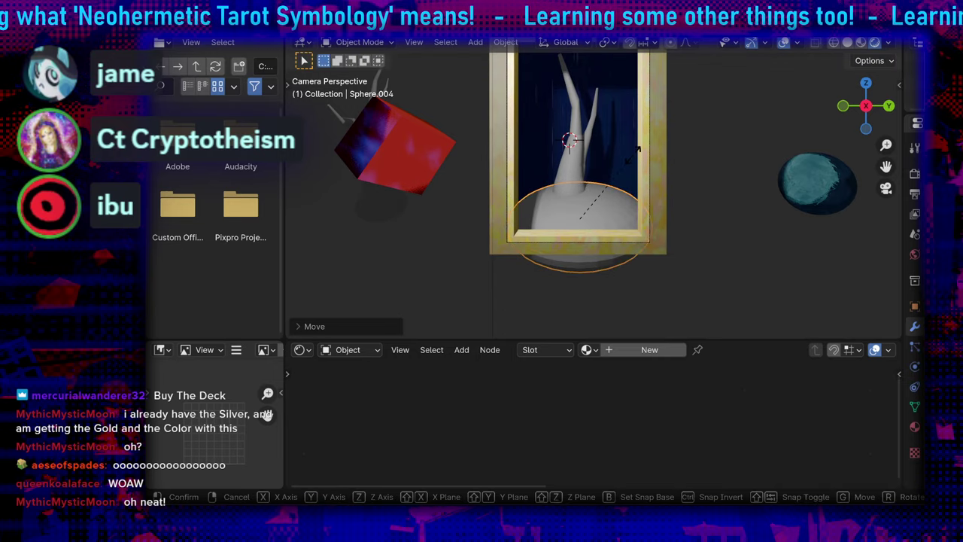
pyautogui.click(586, 239)
pyautogui.scroll(3, 586, 239)
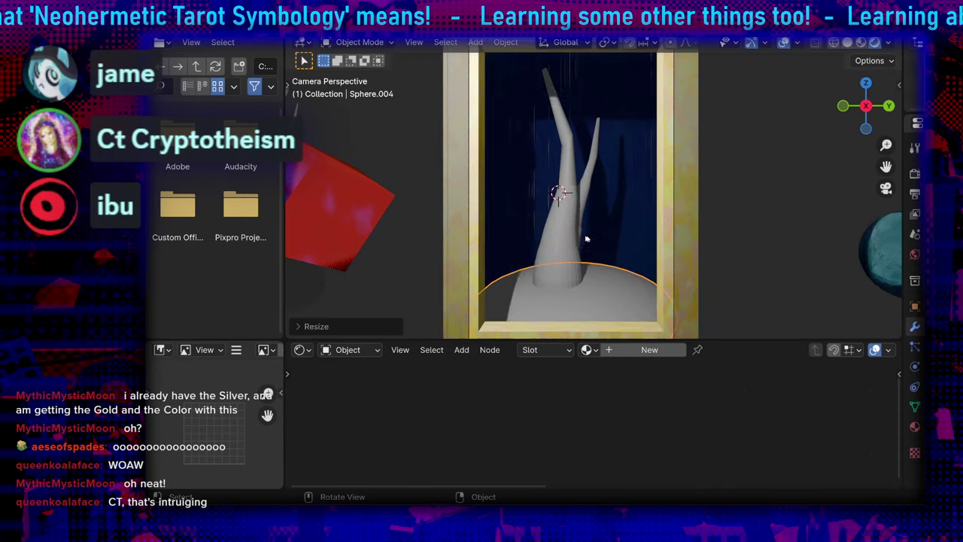
# Move the trunk and its side limb together slightly along Y to centre them over the mound
pyautogui.click(580, 218)
pyautogui.press('g')
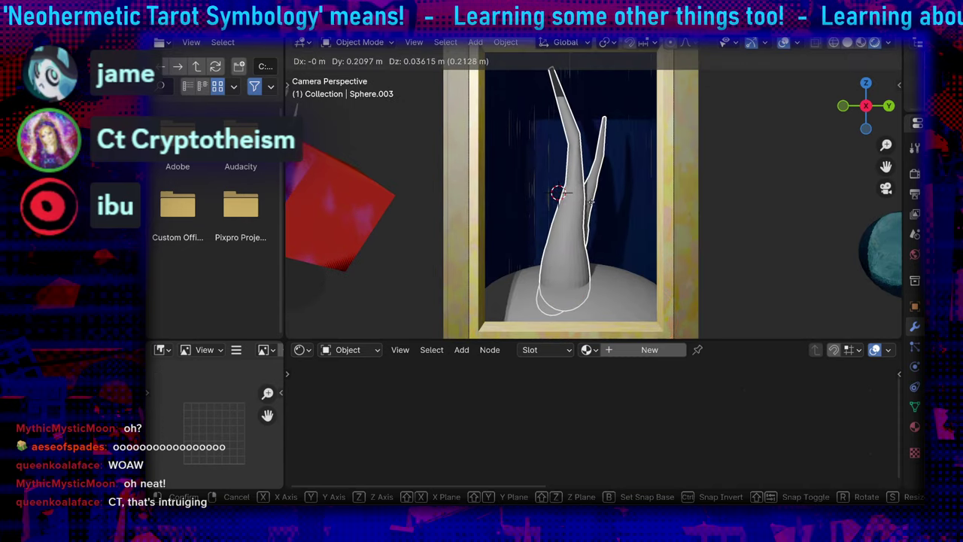
pyautogui.click(595, 205)
pyautogui.click(764, 223)
pyautogui.scroll(-4, 674, 202)
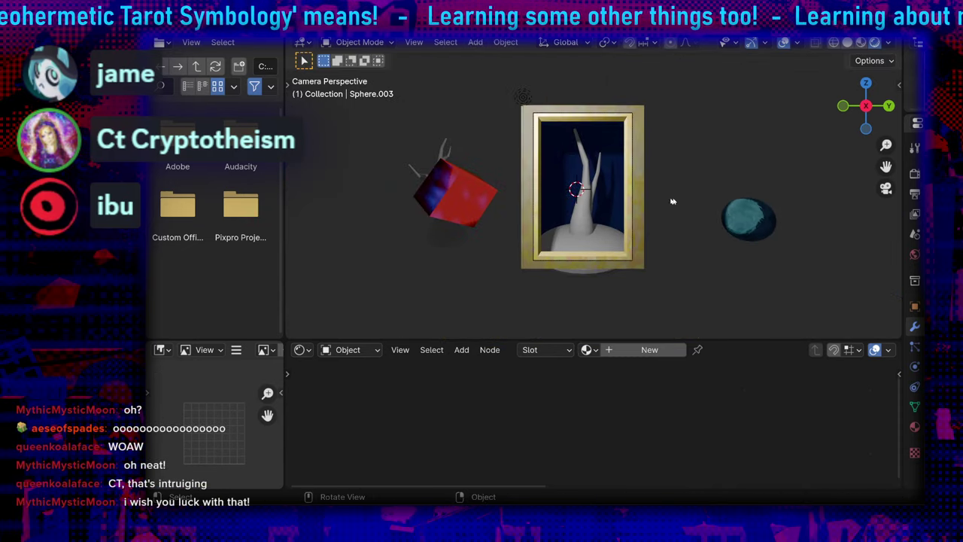
# Select the mound and stretch it to about 1.48 times its width along global Y
pyautogui.scroll(5, 673, 202)
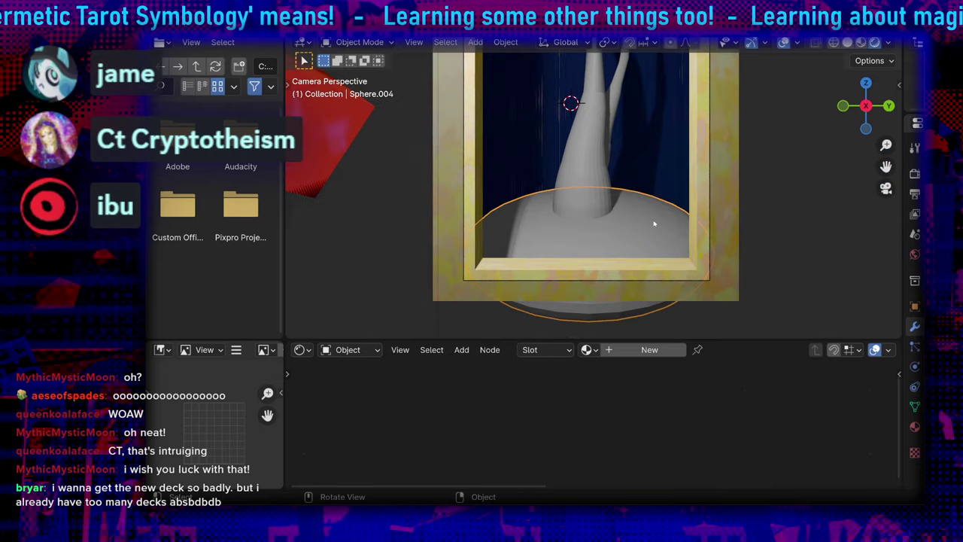
pyautogui.scroll(-2, 652, 226)
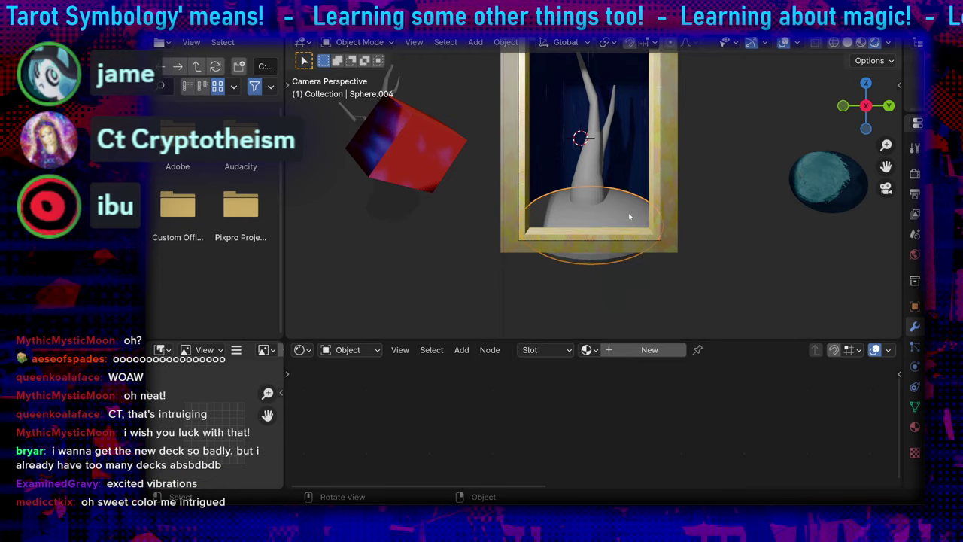
pyautogui.press('s')
pyautogui.press('y')
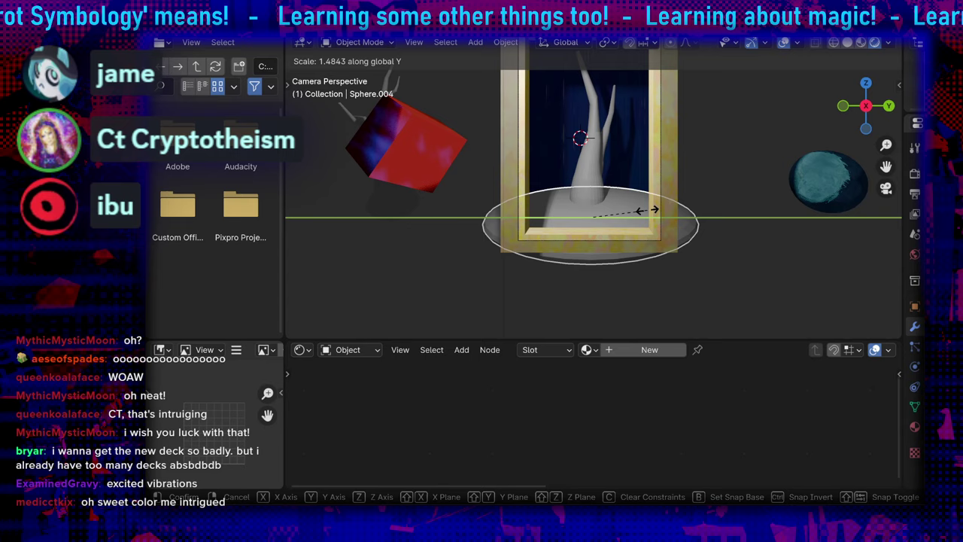
pyautogui.click(645, 211)
pyautogui.moveTo(645, 211); pyautogui.dragTo(620, 266, button='middle')
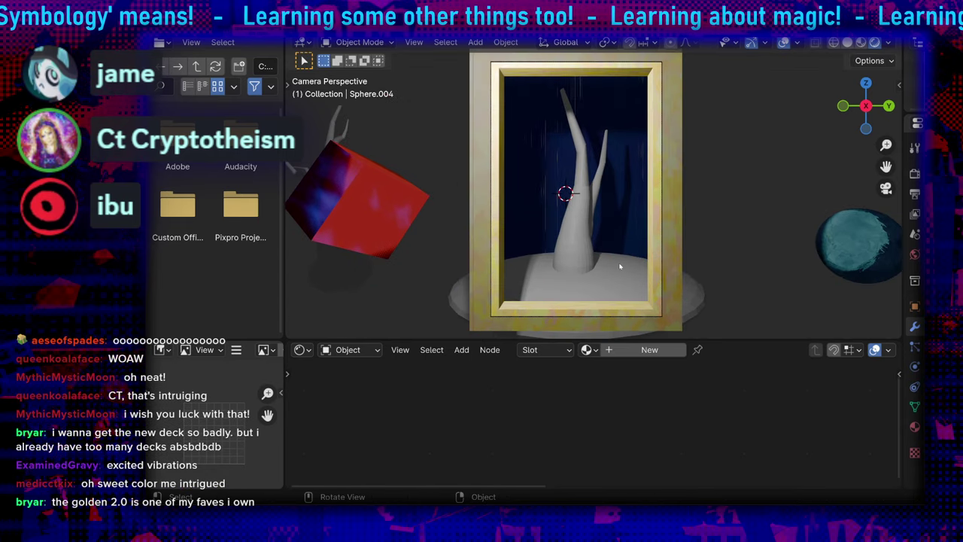
# Duplicate the mound, place the copy under the trunk at about half size, and adjust its height along Z
pyautogui.hotkey('ctrl', 'c')
pyautogui.hotkey('ctrl', 'v')
pyautogui.press('g')
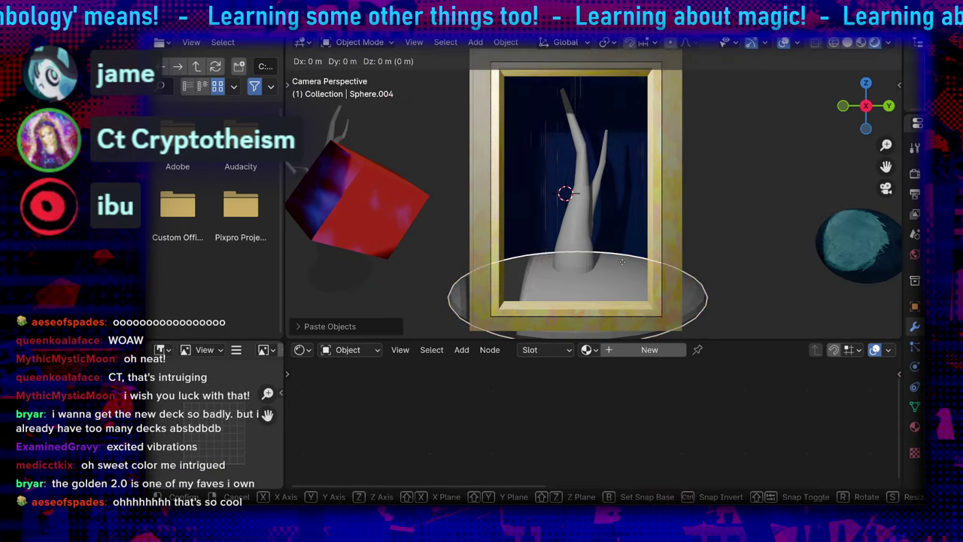
pyautogui.click(629, 247)
pyautogui.press('s')
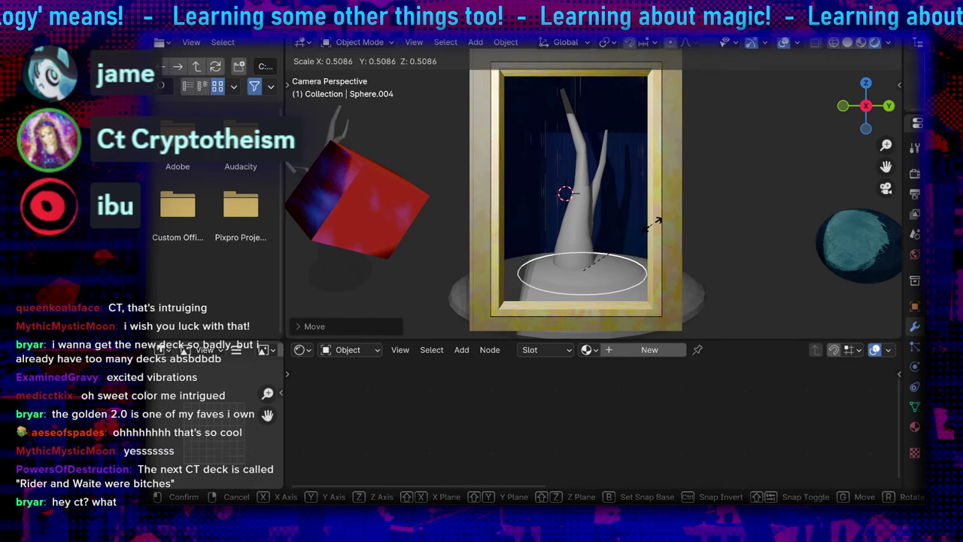
pyautogui.click(653, 224)
pyautogui.press('s')
pyautogui.press('z')
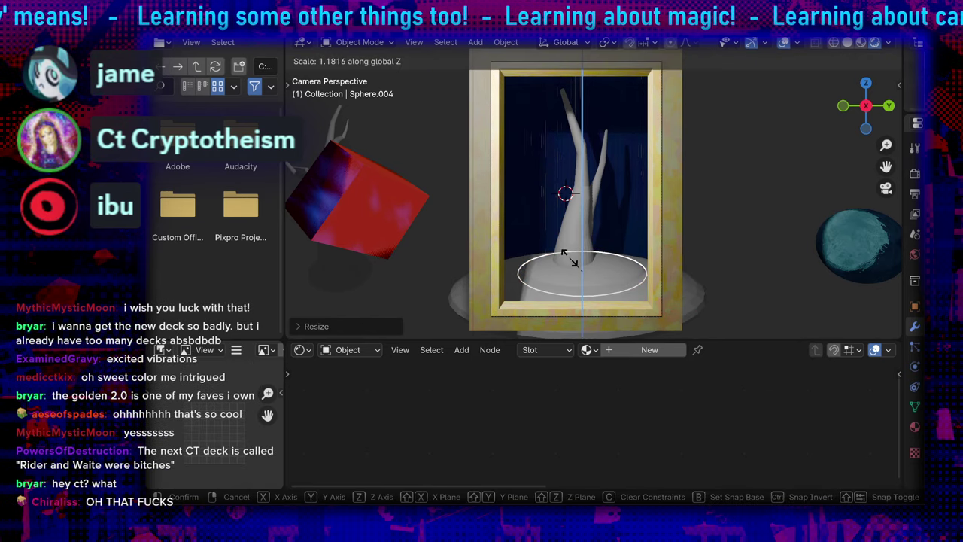
pyautogui.click(572, 258)
pyautogui.click(738, 239)
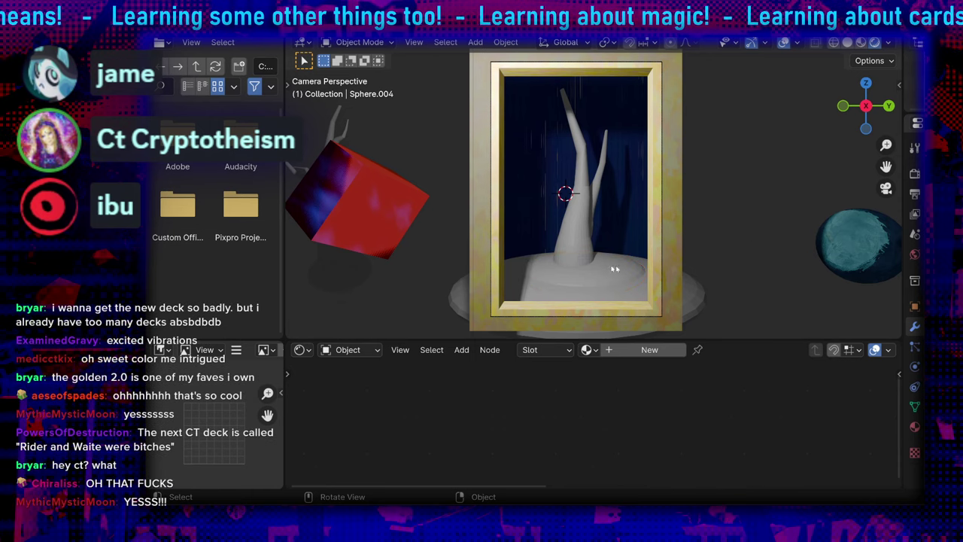
# Scale the small mound down further and reposition it around the trunk's base
pyautogui.press('s')
pyautogui.click(664, 261)
pyautogui.press('g')
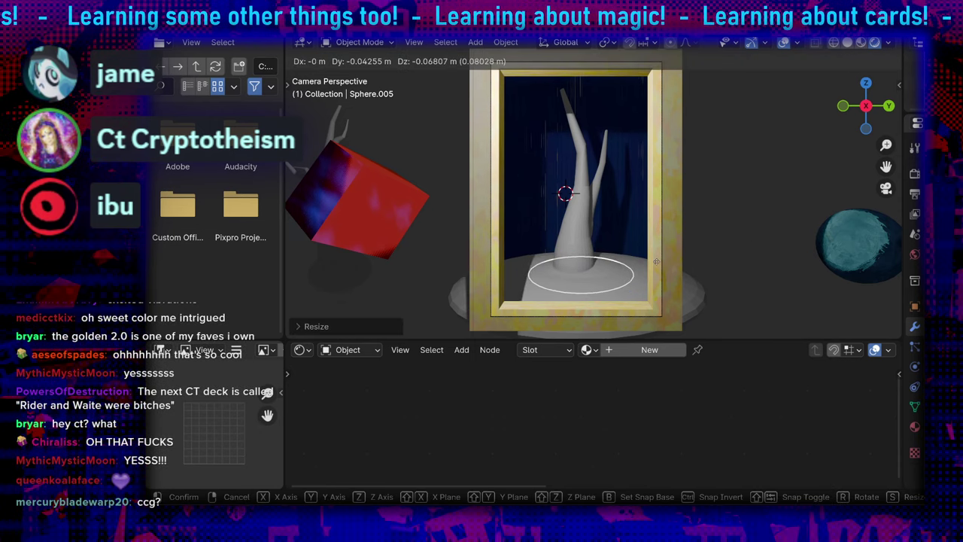
pyautogui.click(655, 261)
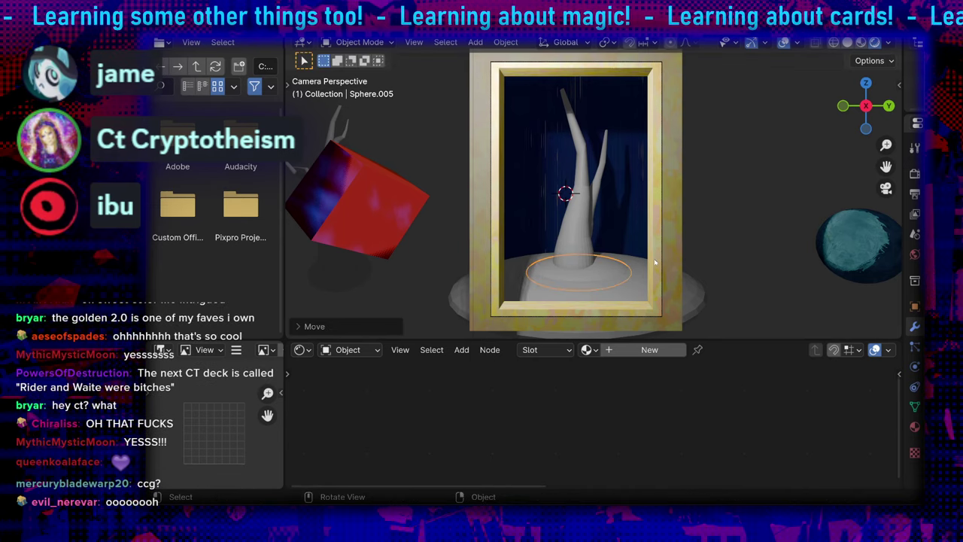
# Paste a copy of the large ground mound and raise it about 1.3 m above the original
pyautogui.keyDown('shift'); pyautogui.moveTo(737, 281); pyautogui.dragTo(740, 234, button='middle'); pyautogui.keyUp('shift')
pyautogui.scroll(1, 634, 229)
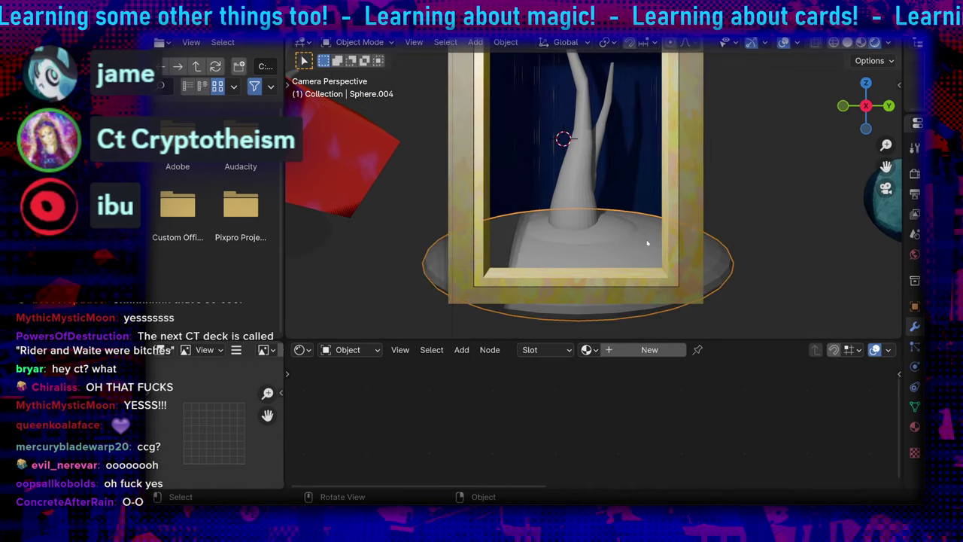
pyautogui.scroll(-1, 647, 243)
pyautogui.hotkey('ctrl', 'v')
pyautogui.press('g')
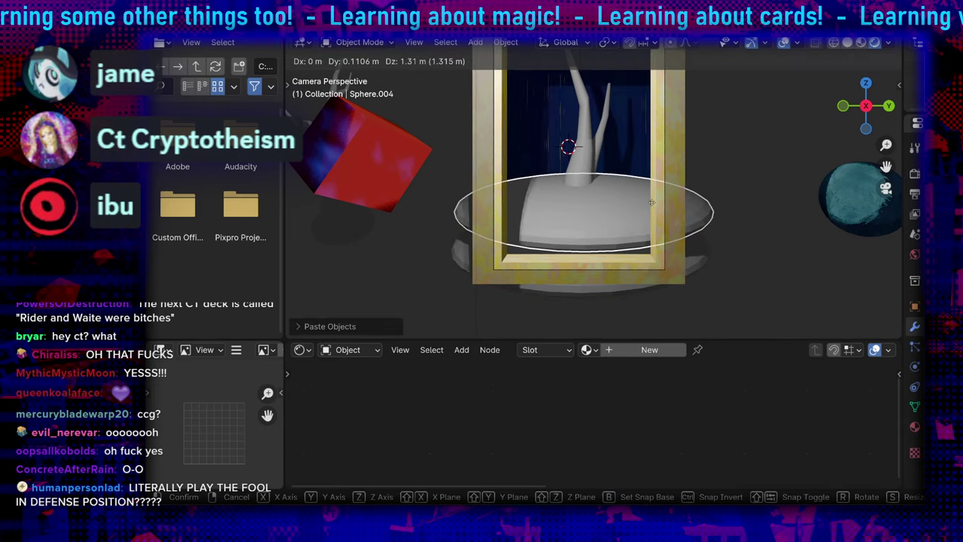
pyautogui.click(651, 201)
# In Edit Mode, circle-select the copied mound's top faces around the trunk, try moving them and undo the move
pyautogui.click(350, 42)
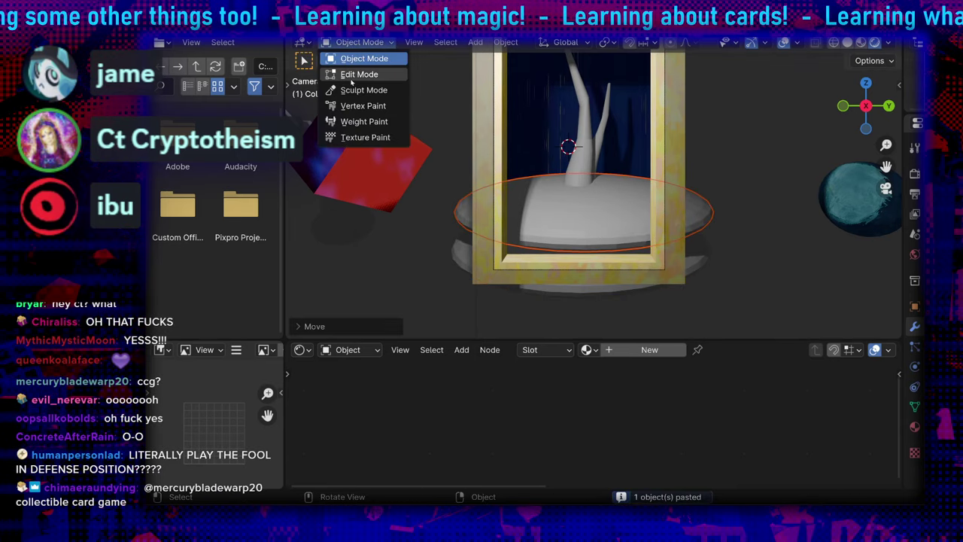
pyautogui.click(359, 74)
pyautogui.press('c')
pyautogui.moveTo(556, 183); pyautogui.dragTo(527, 195)
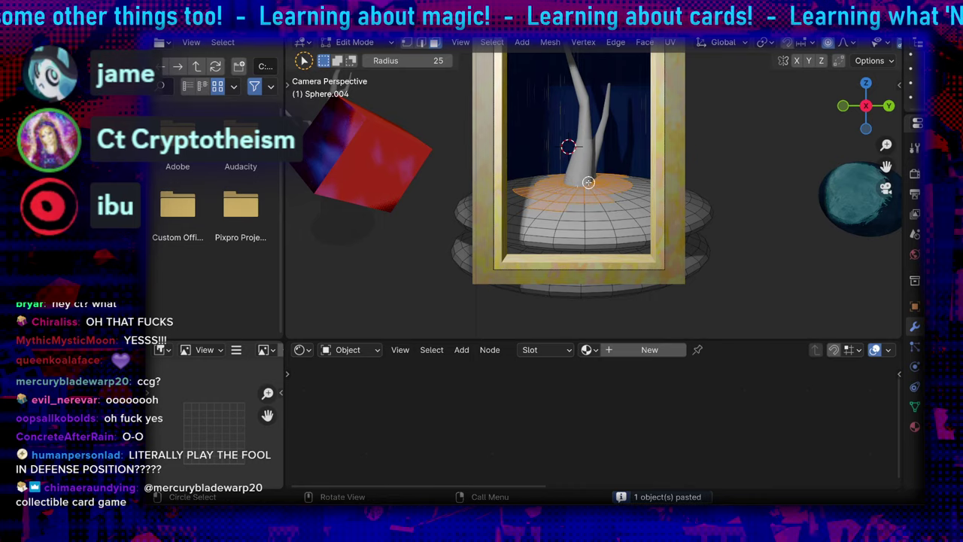
pyautogui.press('g')
pyautogui.click(587, 198)
pyautogui.hotkey('ctrl', 'z')
# Extend the face selection around the trunk, sink those faces about 0.63 m along Z with proportional editing, and return to Object Mode
pyautogui.moveTo(593, 191); pyautogui.dragTo(588, 301, button='middle')
pyautogui.moveTo(612, 269)
pyautogui.mouseDown()
pyautogui.moveTo(568, 249)
pyautogui.moveTo(577, 261)
pyautogui.moveTo(601, 265)
pyautogui.mouseUp()
pyautogui.moveTo(602, 264)
pyautogui.mouseDown(button='middle')
pyautogui.moveTo(620, 143)
pyautogui.moveTo(605, 150)
pyautogui.mouseUp(button='middle')
pyautogui.press('g')
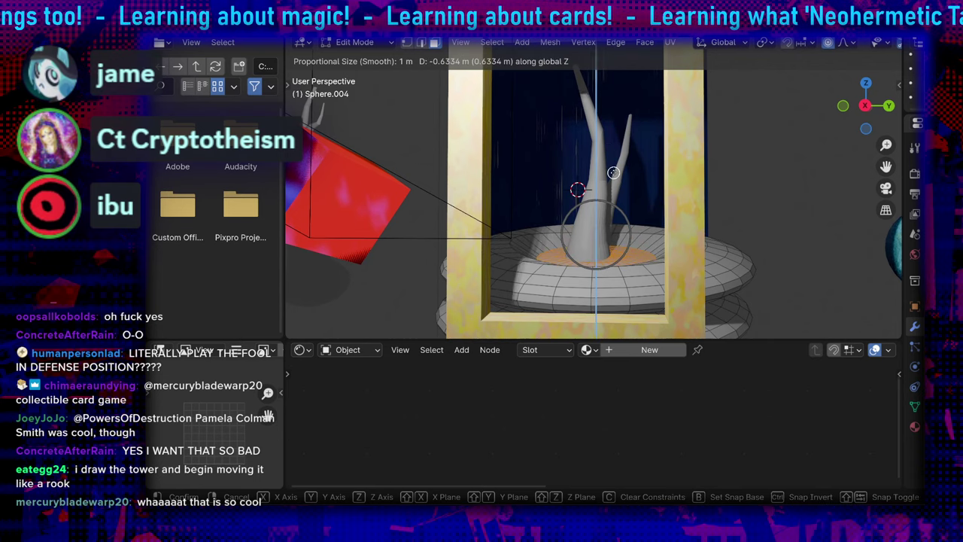
pyautogui.click(608, 174)
pyautogui.press('a')
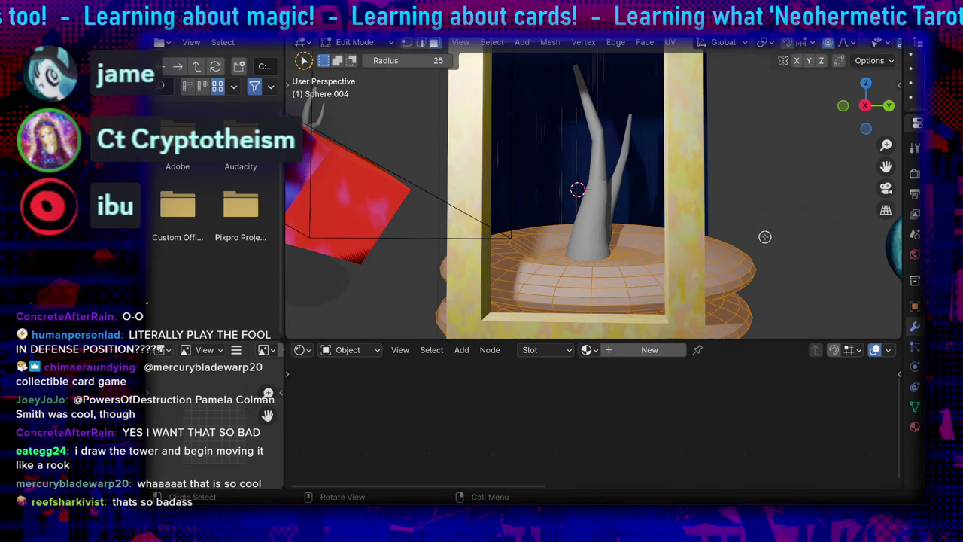
pyautogui.click(352, 42)
pyautogui.click(367, 58)
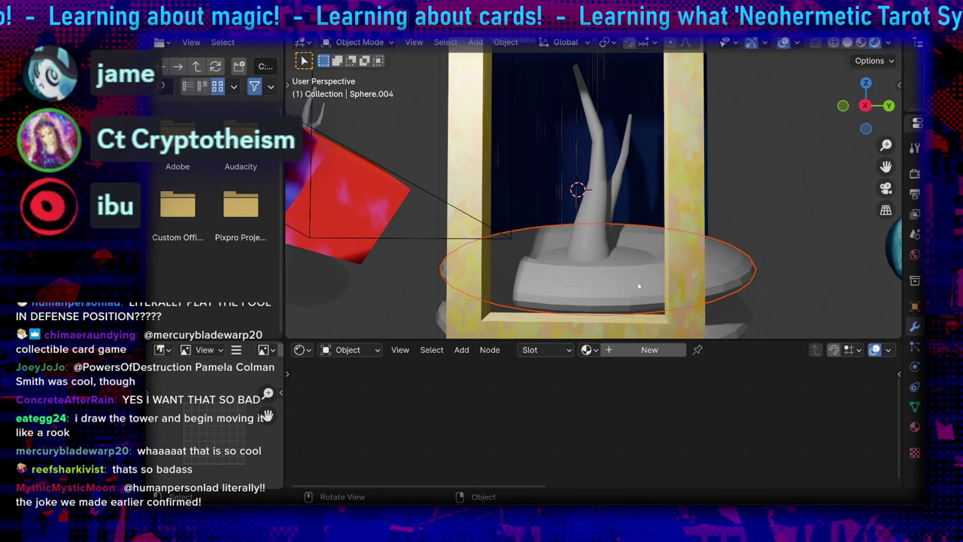
# Lower the dished mound about 1.18 m along global Z onto the other mound and fine-tune its position in camera view
pyautogui.press('g')
pyautogui.press('z')
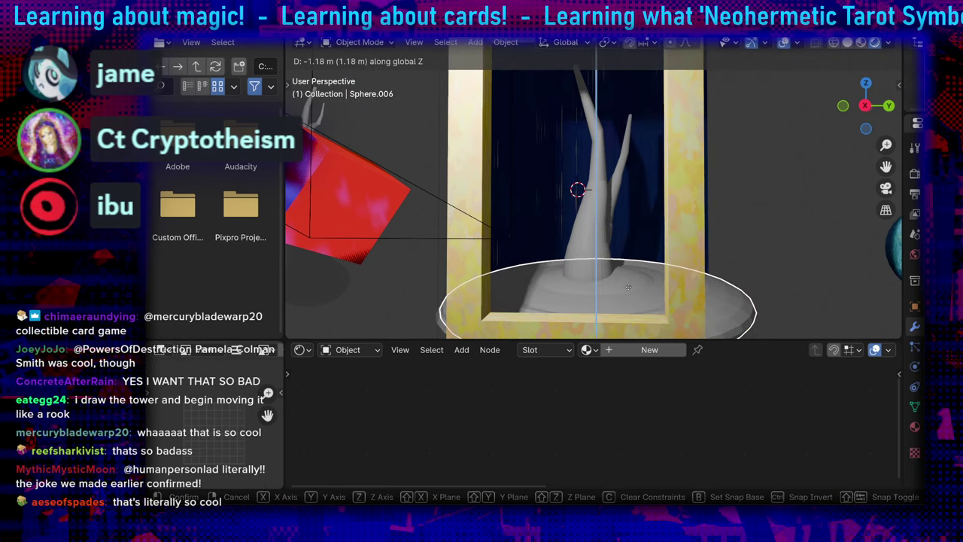
pyautogui.click(629, 284)
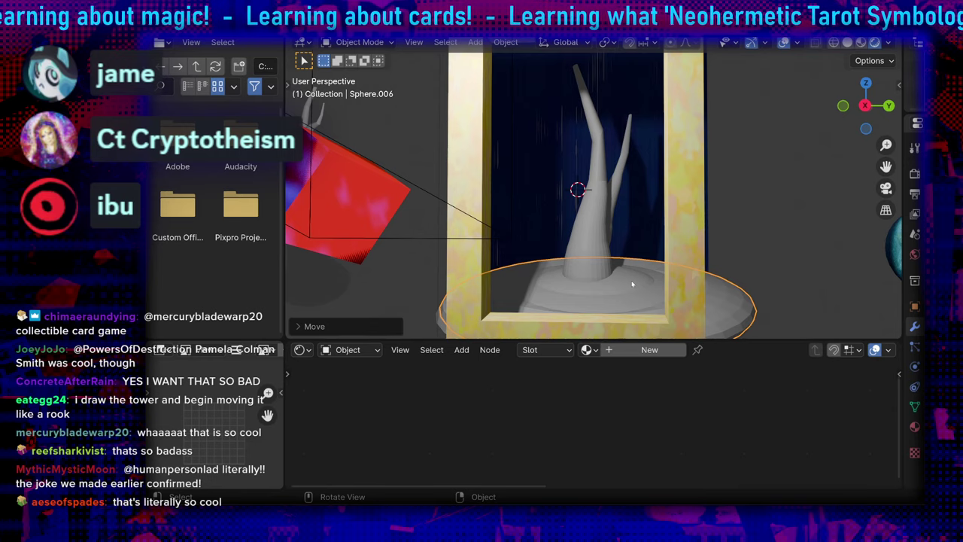
pyautogui.press('g')
pyautogui.click(623, 283)
pyautogui.click(886, 188)
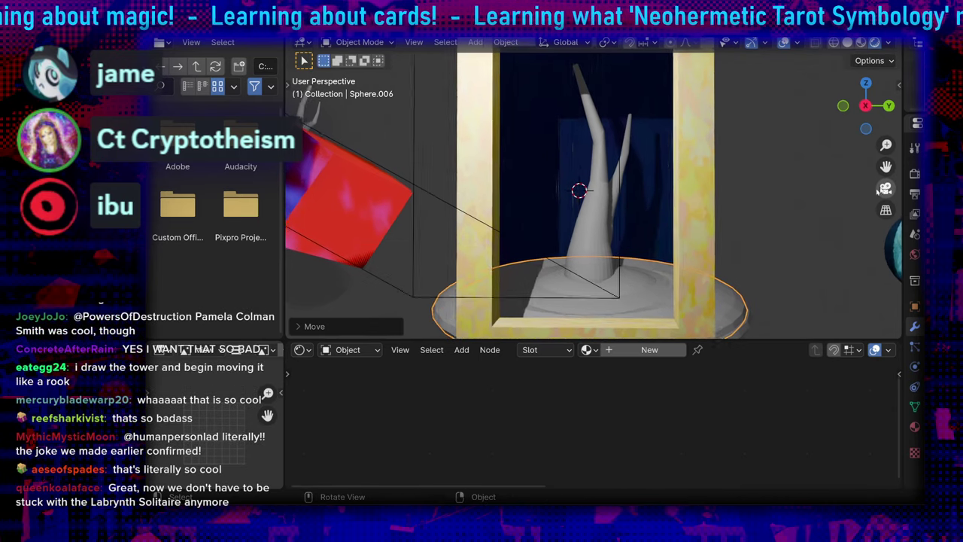
pyautogui.press('g')
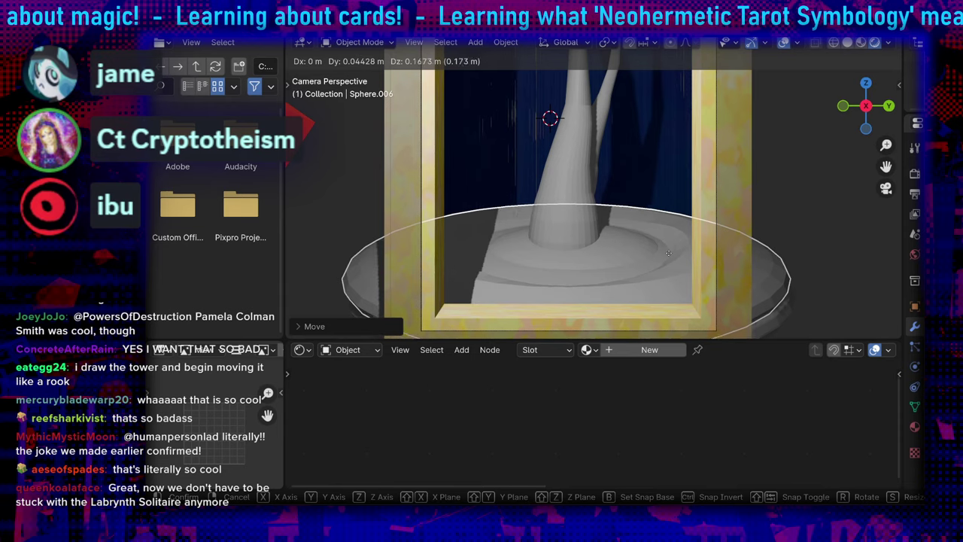
pyautogui.click(673, 263)
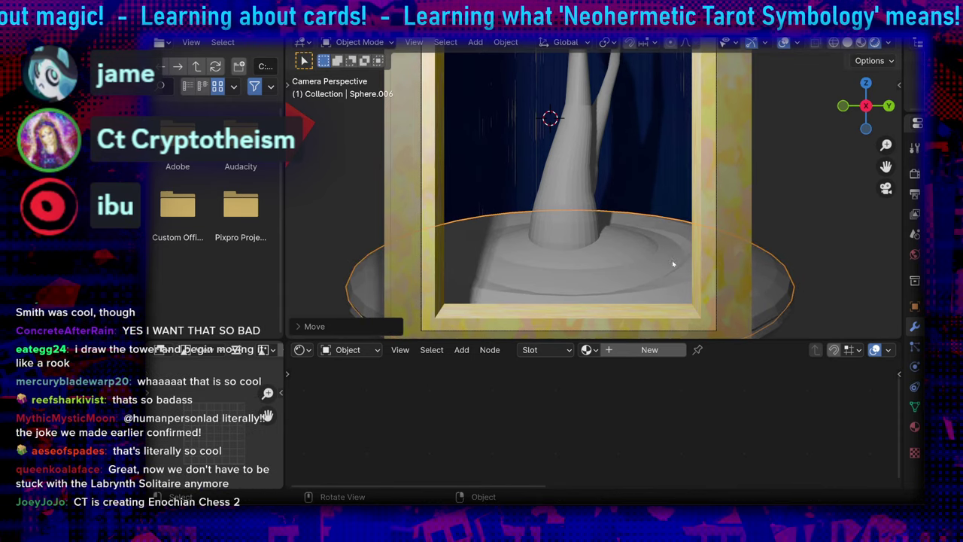
# Open the main trunk in Edit Mode and add three evenly spaced loop cuts across its section above the upper bend
pyautogui.scroll(-4, 613, 243)
pyautogui.keyDown('shift'); pyautogui.moveTo(619, 138); pyautogui.dragTo(609, 190, button='middle'); pyautogui.keyUp('shift')
pyautogui.scroll(3, 602, 186)
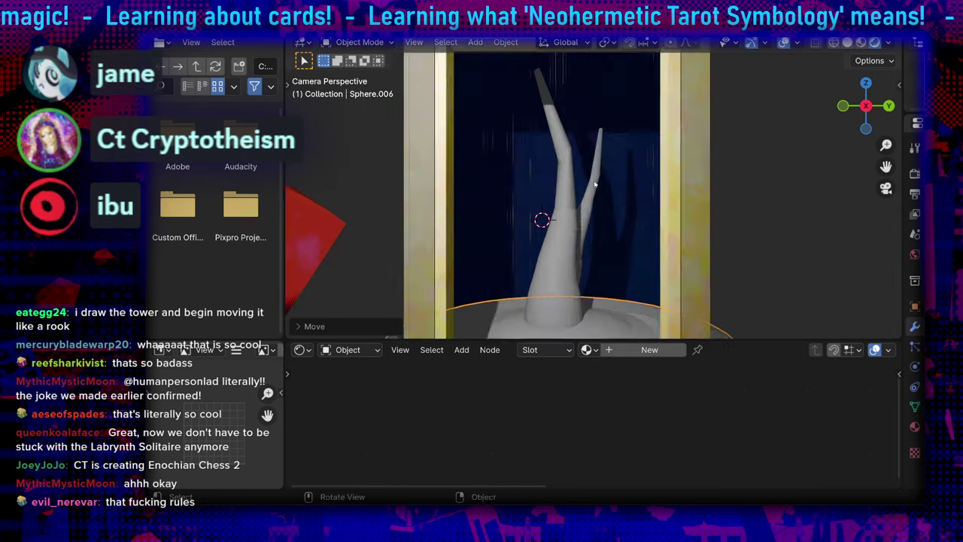
pyautogui.keyDown('shift'); pyautogui.moveTo(587, 154); pyautogui.dragTo(592, 189, button='middle'); pyautogui.keyUp('shift')
pyautogui.scroll(1, 581, 188)
pyautogui.click(568, 189)
pyautogui.scroll(2, 569, 189)
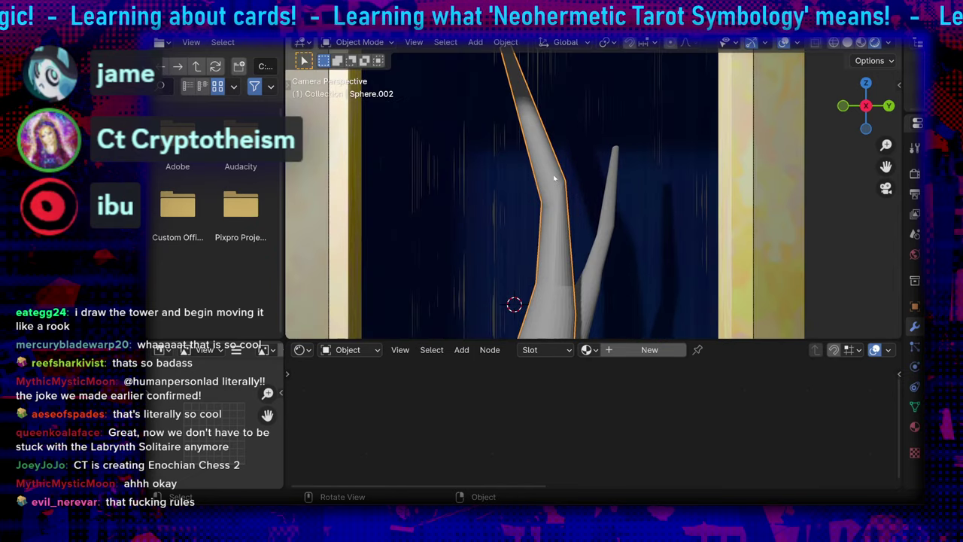
pyautogui.scroll(-3, 551, 171)
pyautogui.scroll(3, 569, 170)
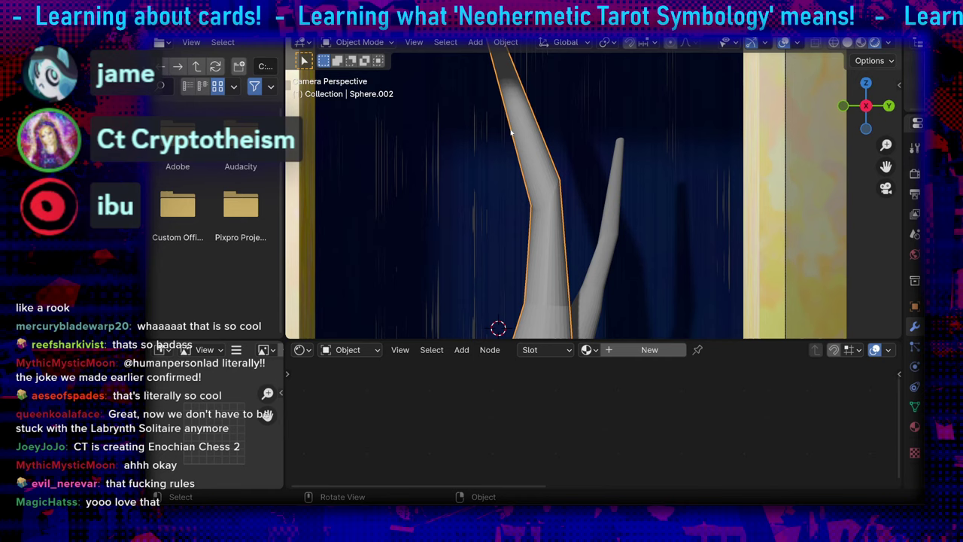
pyautogui.press('Tab')
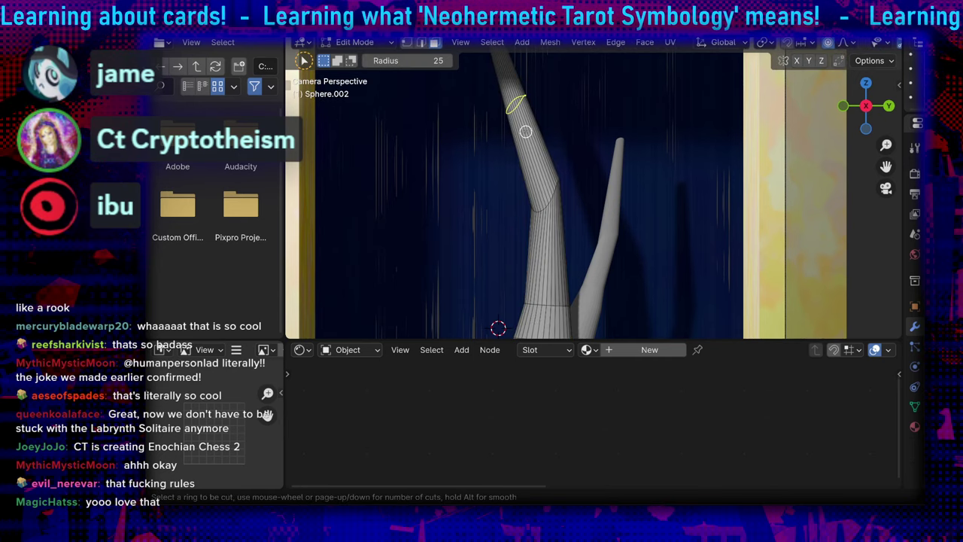
pyautogui.click(525, 132)
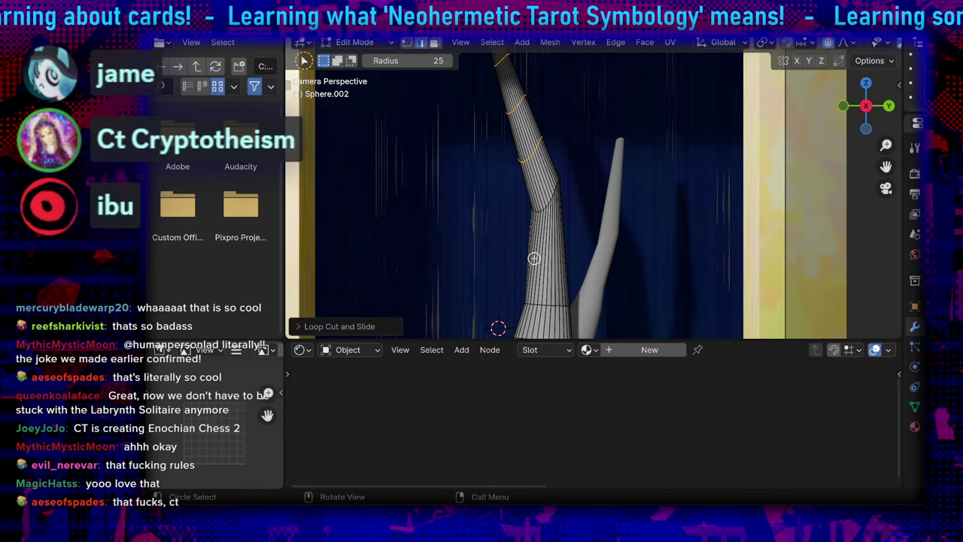
# Add three loop cuts across the trunk's middle section and one across its flared lower section
pyautogui.keyDown('shift'); pyautogui.moveTo(534, 258); pyautogui.dragTo(561, 183, button='middle'); pyautogui.keyUp('shift')
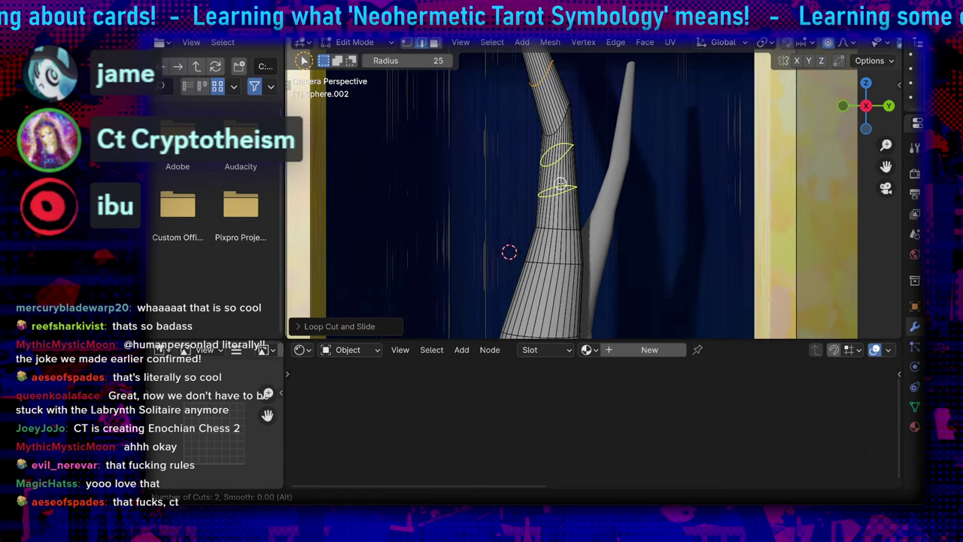
pyautogui.scroll(1, 561, 183)
pyautogui.click(559, 188)
pyautogui.click(559, 194)
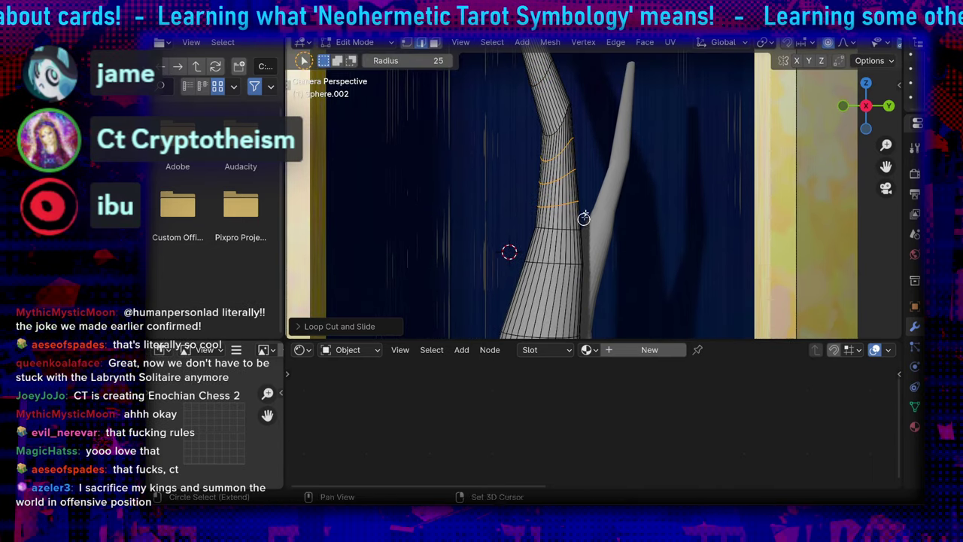
pyautogui.keyDown('shift'); pyautogui.moveTo(540, 309); pyautogui.dragTo(562, 193, button='middle'); pyautogui.keyUp('shift')
pyautogui.hotkey('ctrl', 'r')
pyautogui.click(557, 195)
pyautogui.click(557, 192)
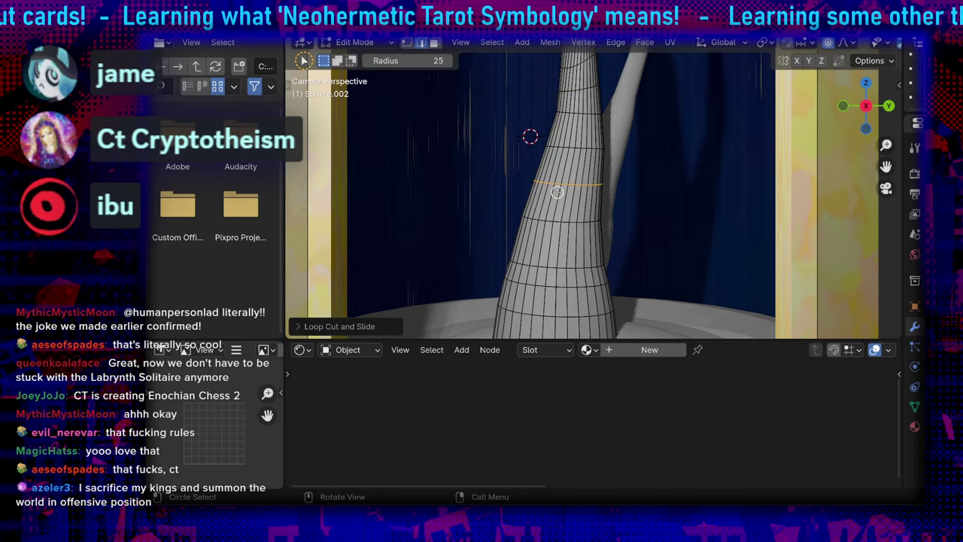
# Switch to box selection, select the edge loop just above the upper bend, and move it toward negative Y with proportional editing
pyautogui.keyDown('shift'); pyautogui.moveTo(581, 145); pyautogui.dragTo(577, 300, button='middle'); pyautogui.keyUp('shift')
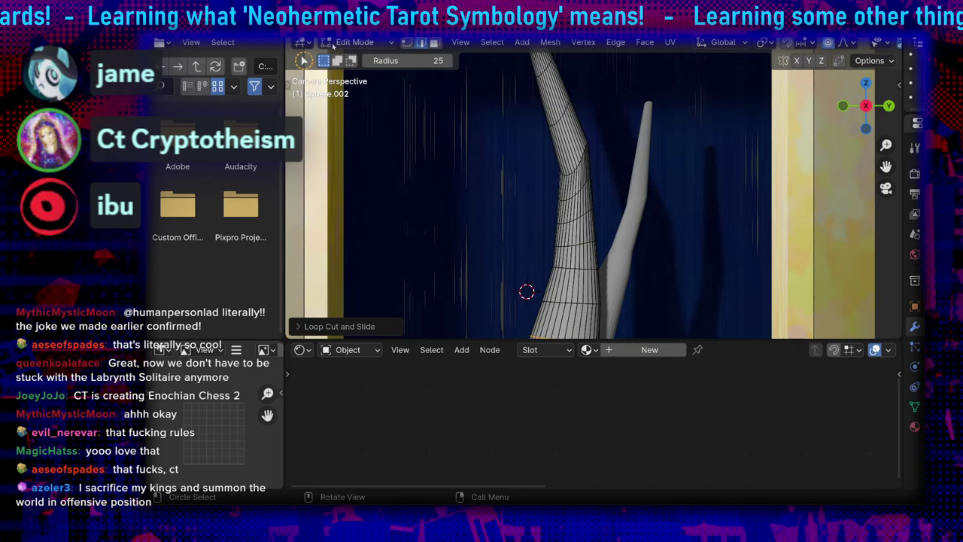
pyautogui.press('w')
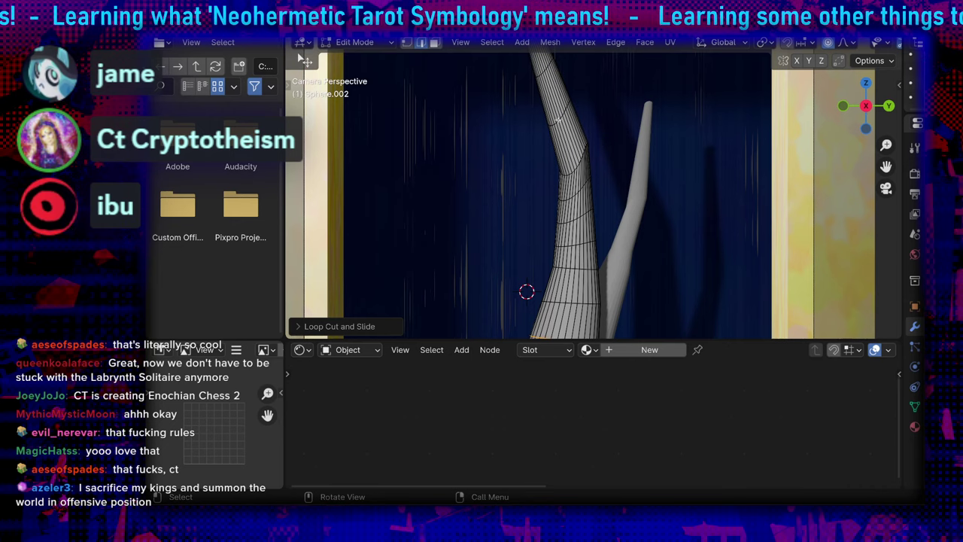
pyautogui.press('w')
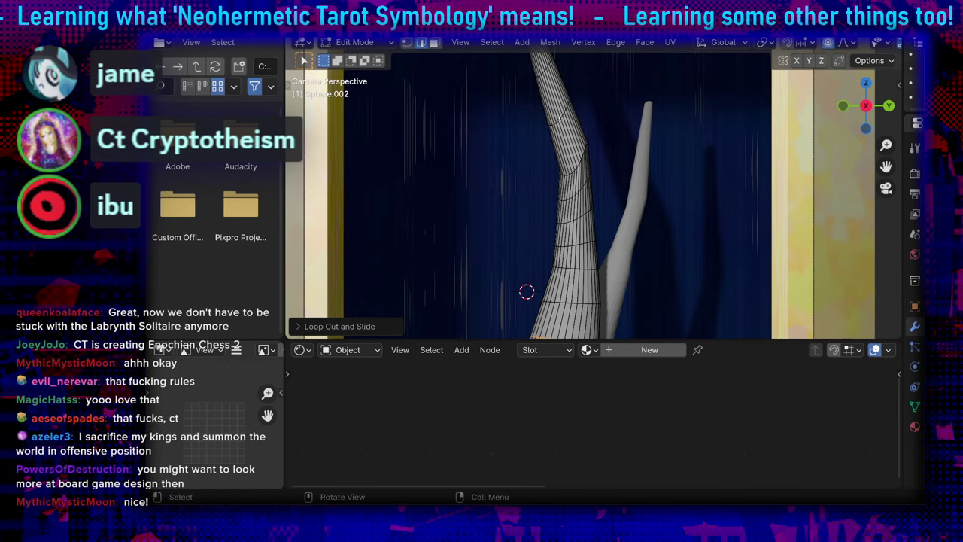
pyautogui.scroll(2, 560, 119)
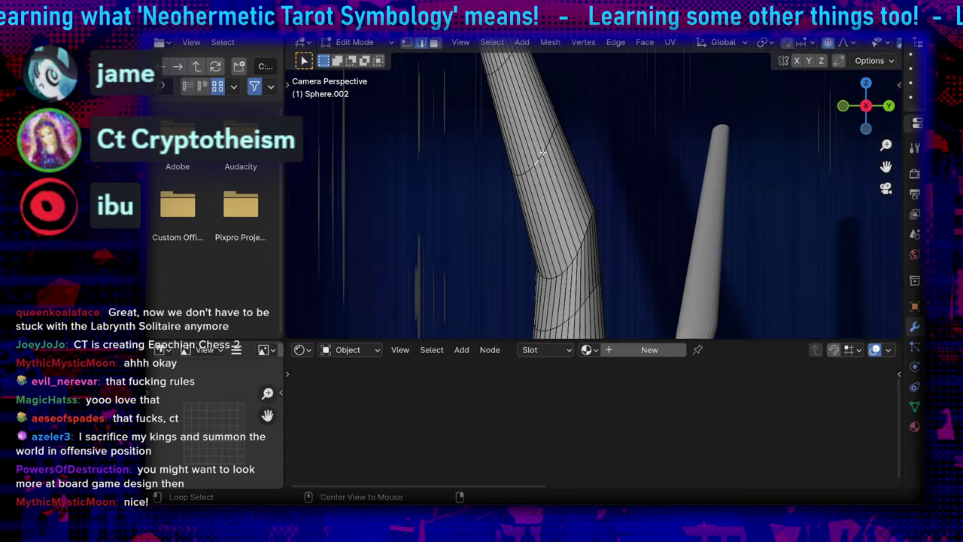
pyautogui.press('g')
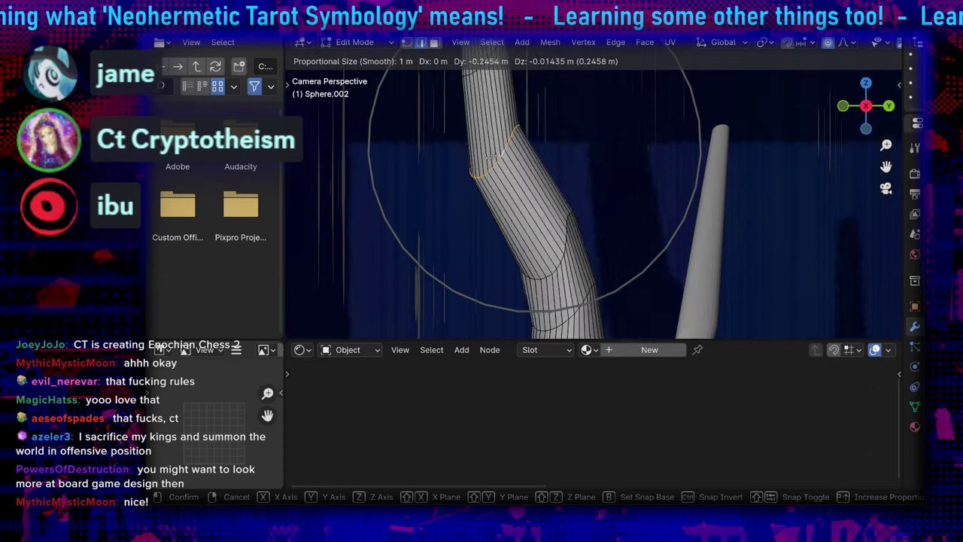
pyautogui.click(510, 160)
# Move the edge loop just below the trunk's upper bend toward negative Y and reposition the loop at the bend itself
pyautogui.scroll(2, 604, 152)
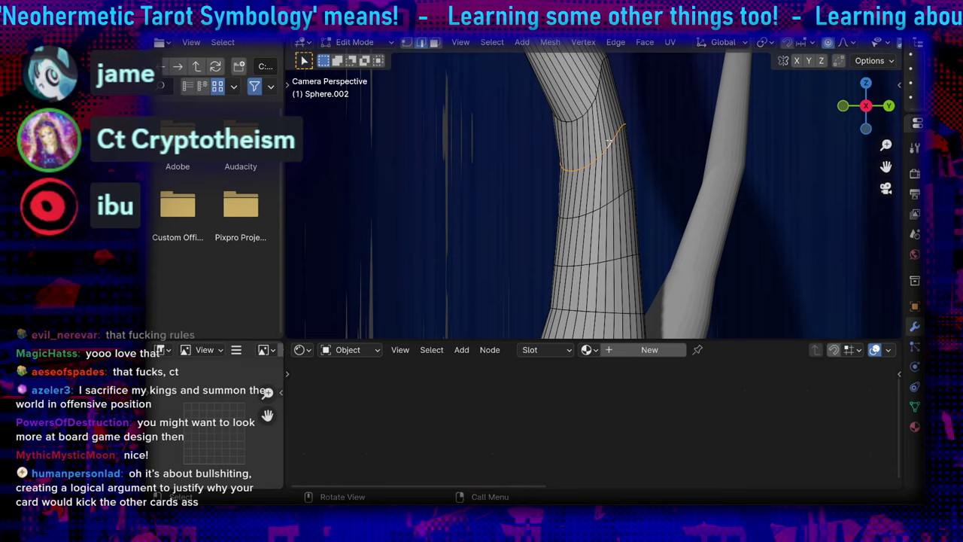
pyautogui.press('g')
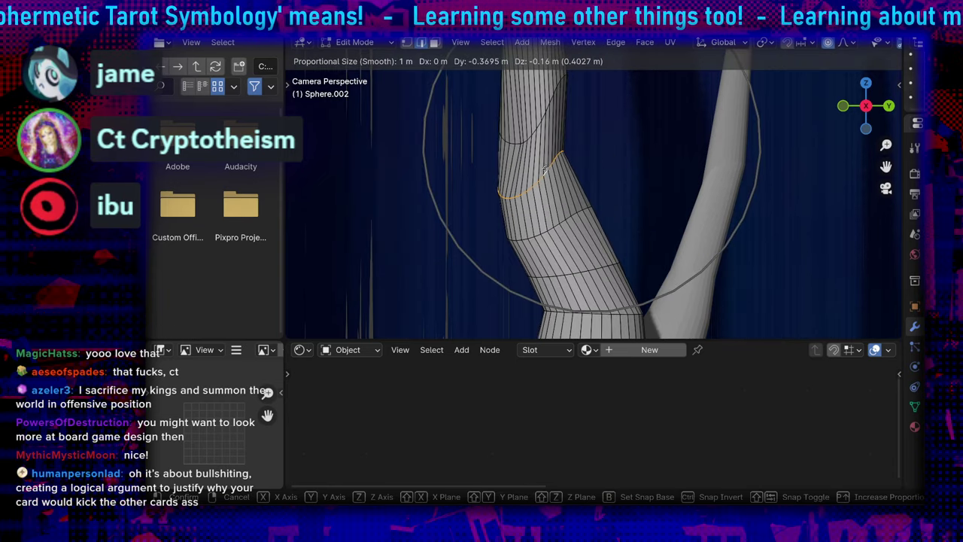
pyautogui.click(557, 154)
pyautogui.scroll(1, 570, 143)
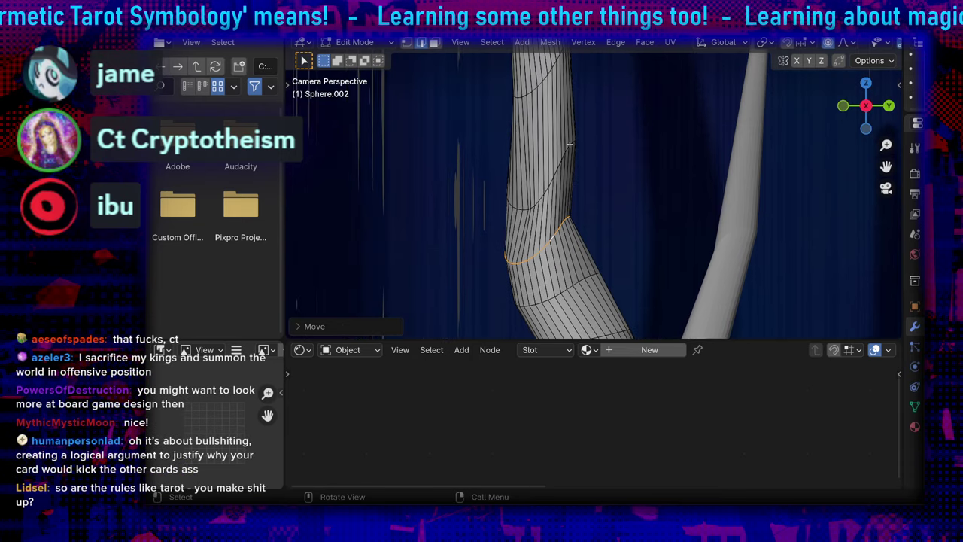
pyautogui.keyDown('alt'); pyautogui.click(567, 148); pyautogui.keyUp('alt')
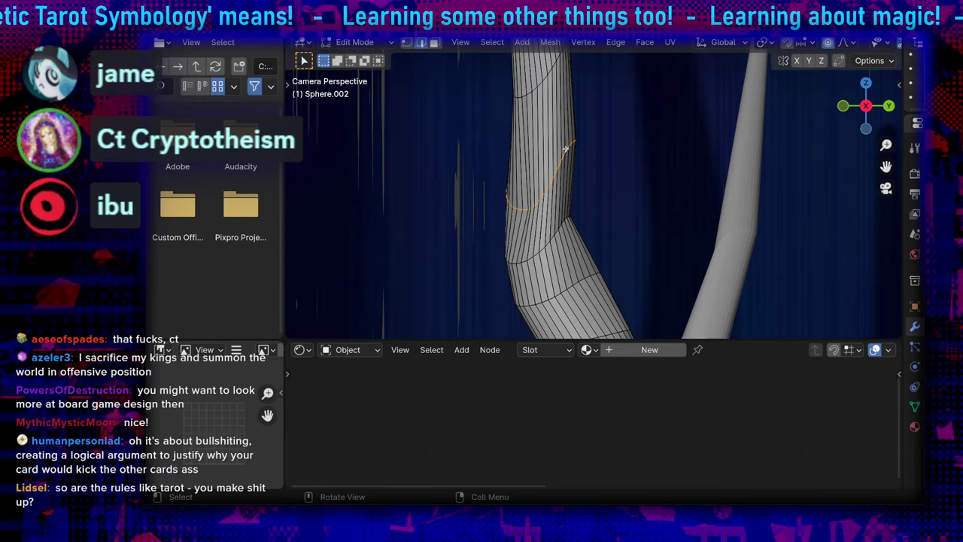
pyautogui.press('r')
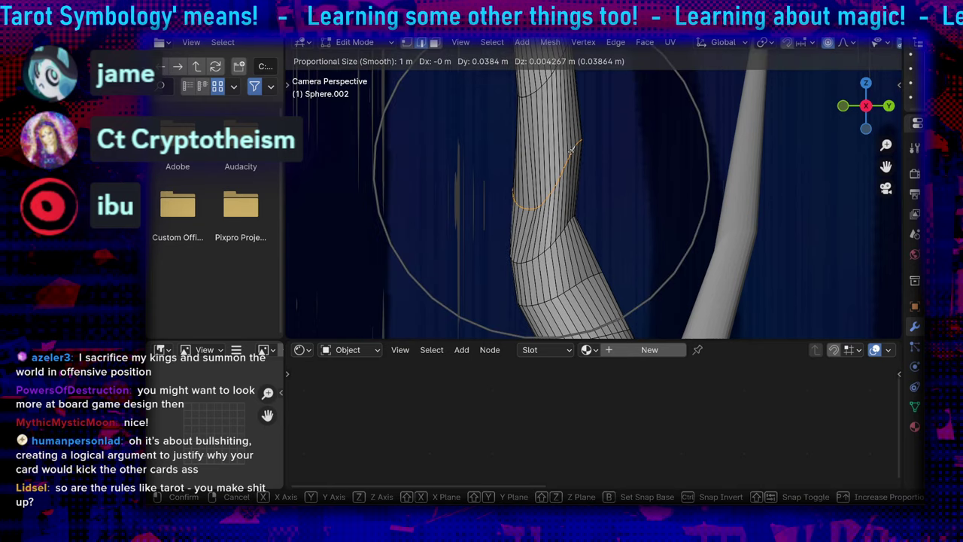
pyautogui.click(612, 58)
# Move the edge loop at the top of the trunk's lower flare toward positive Y with proportional editing
pyautogui.keyDown('shift'); pyautogui.moveTo(613, 58); pyautogui.dragTo(613, 24, button='middle'); pyautogui.keyUp('shift')
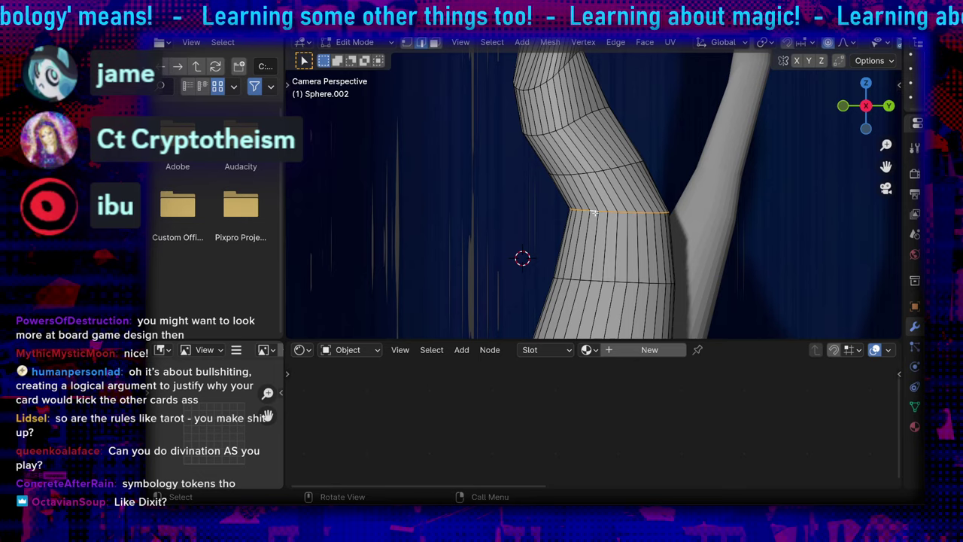
pyautogui.press('g')
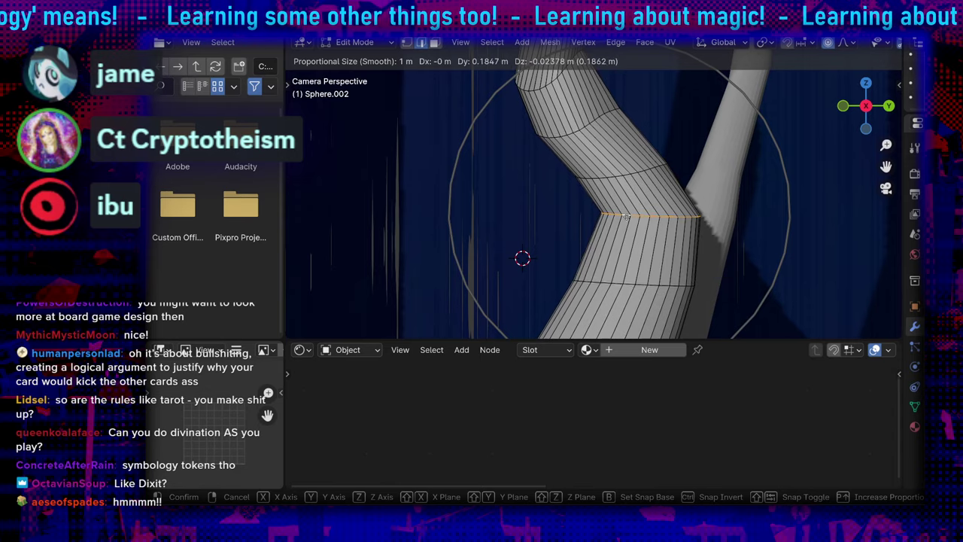
pyautogui.click(618, 223)
pyautogui.scroll(-4, 583, 136)
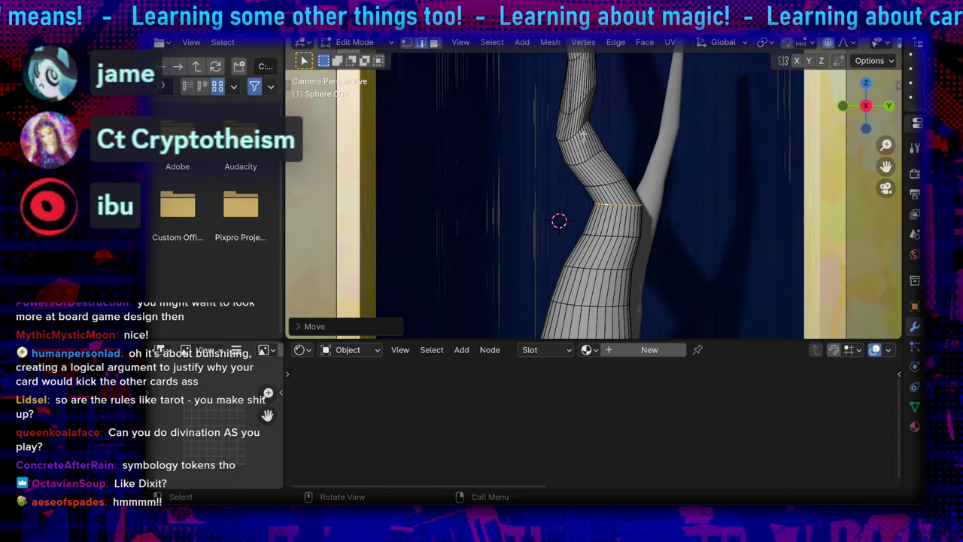
# Select the edge loop just below the trunk's tip and move it upward and toward positive Y with proportional editing
pyautogui.keyDown('shift'); pyautogui.moveTo(584, 136); pyautogui.dragTo(558, 267, button='middle'); pyautogui.keyUp('shift')
pyautogui.scroll(3, 569, 245)
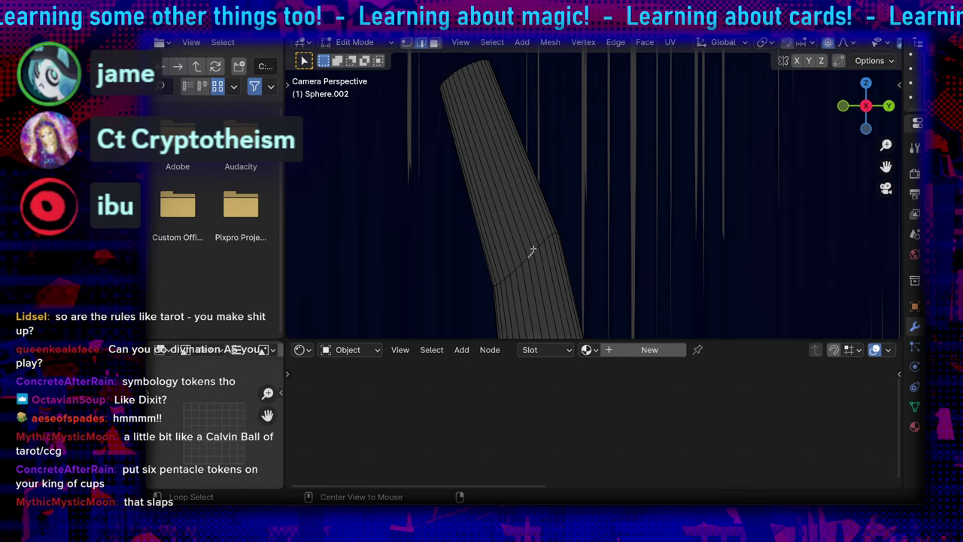
pyautogui.click(544, 240)
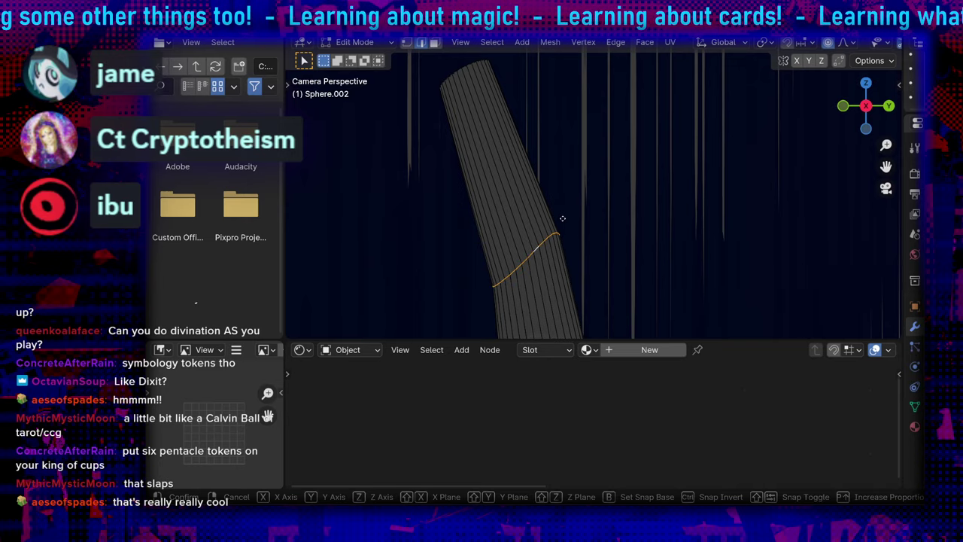
pyautogui.click(606, 220)
pyautogui.scroll(-10, 619, 247)
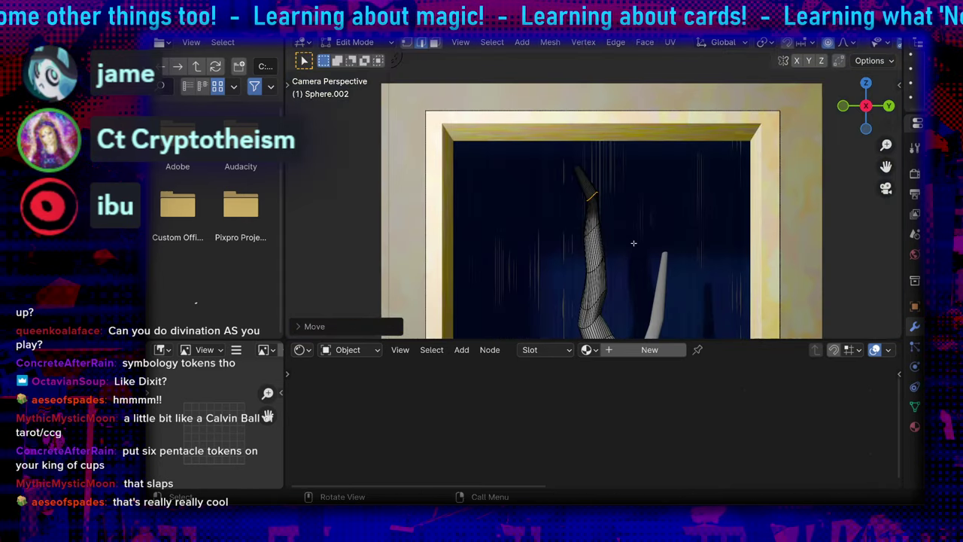
pyautogui.scroll(4, 634, 243)
pyautogui.press('g')
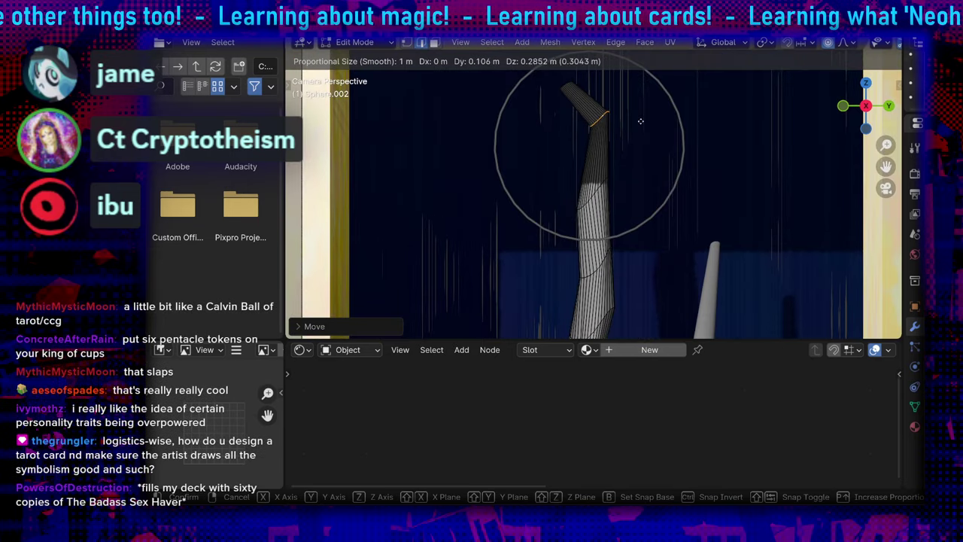
pyautogui.click(644, 138)
# Move the next edge loop below the tip bend about 0.14 m toward negative Y with proportional editing
pyautogui.keyDown('alt'); pyautogui.click(592, 202); pyautogui.keyUp('alt')
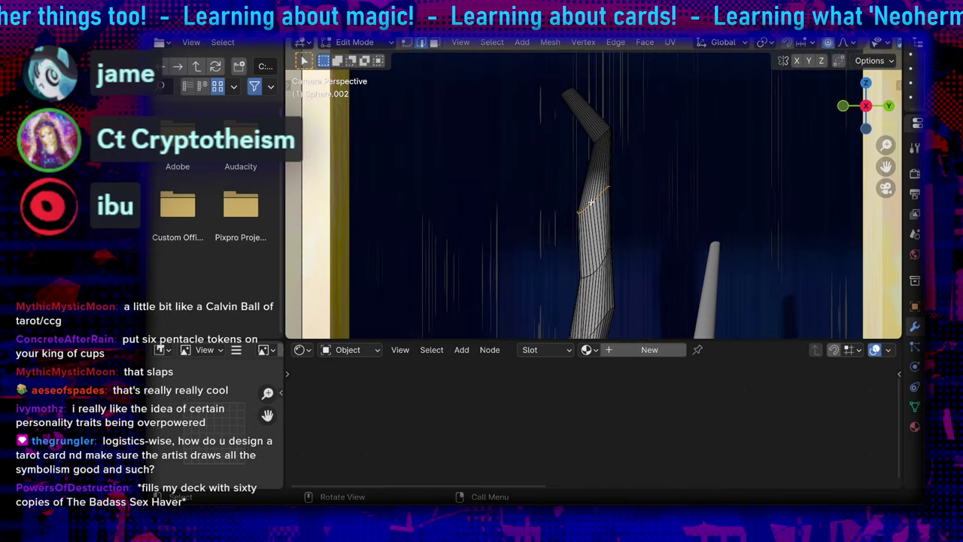
pyautogui.press('g')
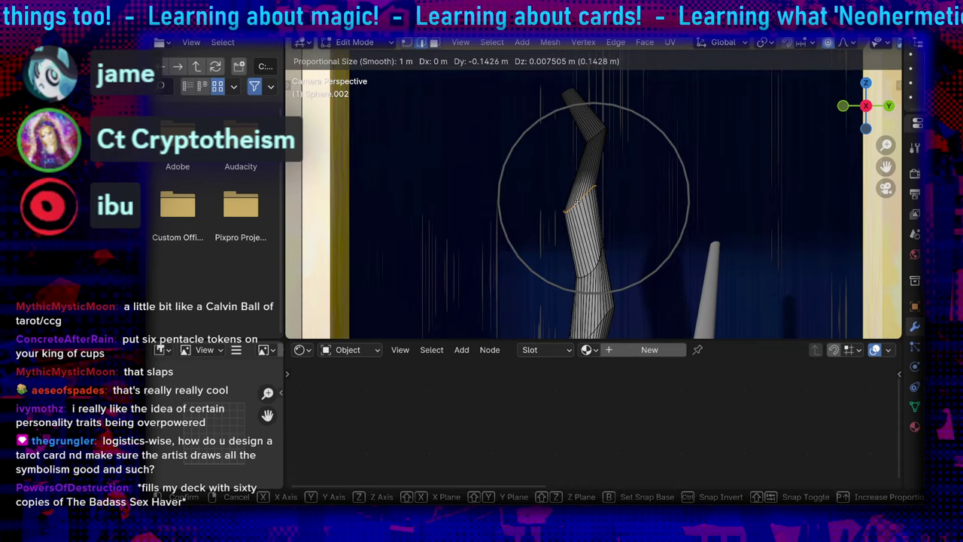
pyautogui.click(597, 161)
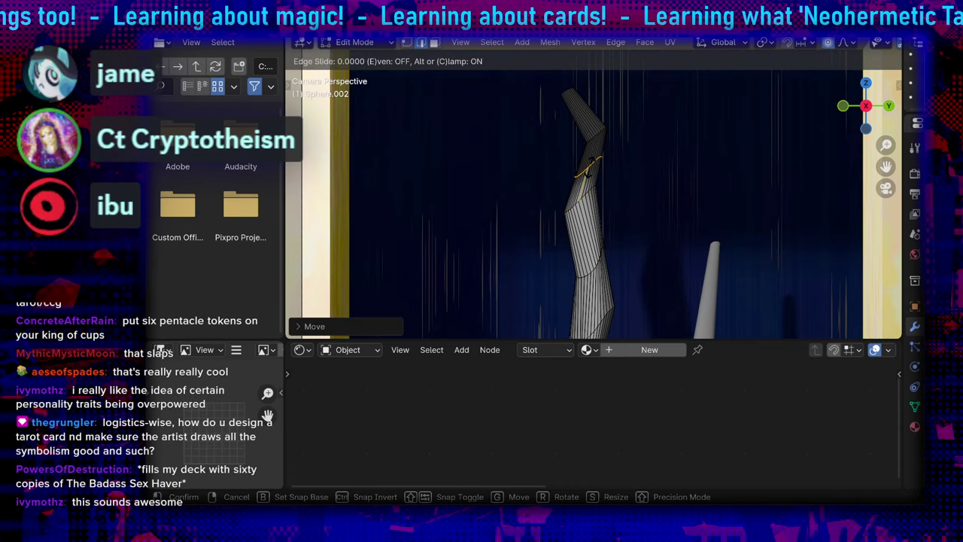
# Add loop cuts between the trunk's existing bends, from the upper section down through the diagonal middle to the lower flare
pyautogui.click(593, 163)
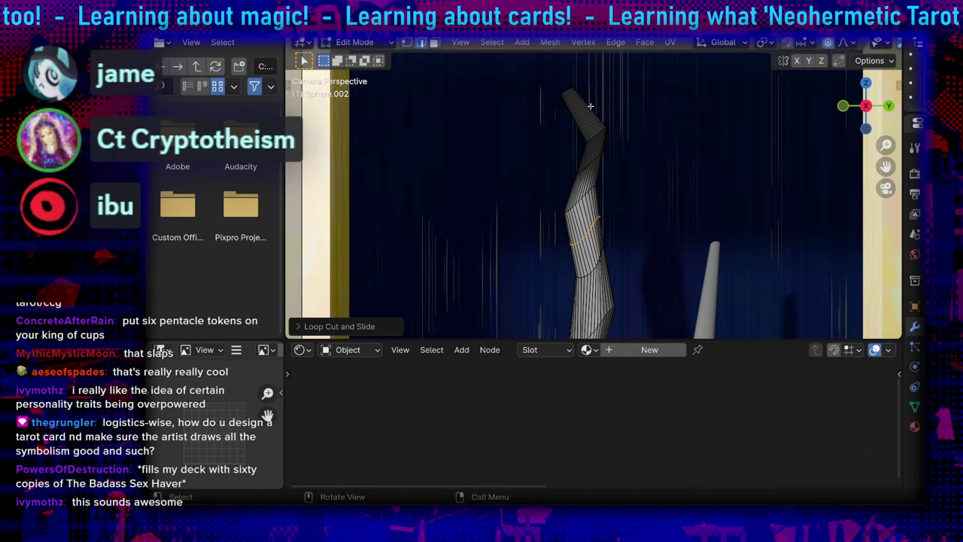
pyautogui.moveTo(623, 213); pyautogui.dragTo(621, 172, button='middle')
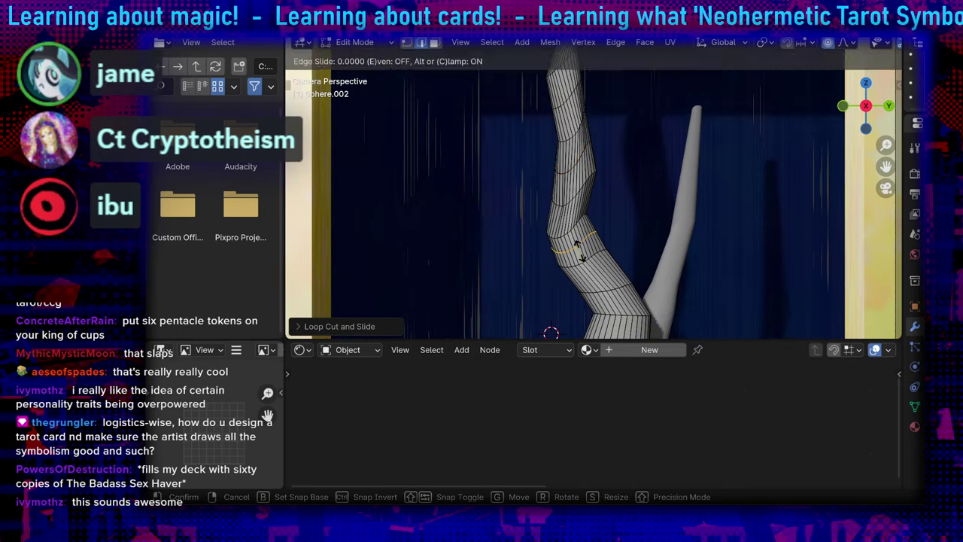
pyautogui.hotkey('ctrl', 'r')
pyautogui.keyDown('shift'); pyautogui.moveTo(629, 270); pyautogui.dragTo(608, 176, button='middle'); pyautogui.keyUp('shift')
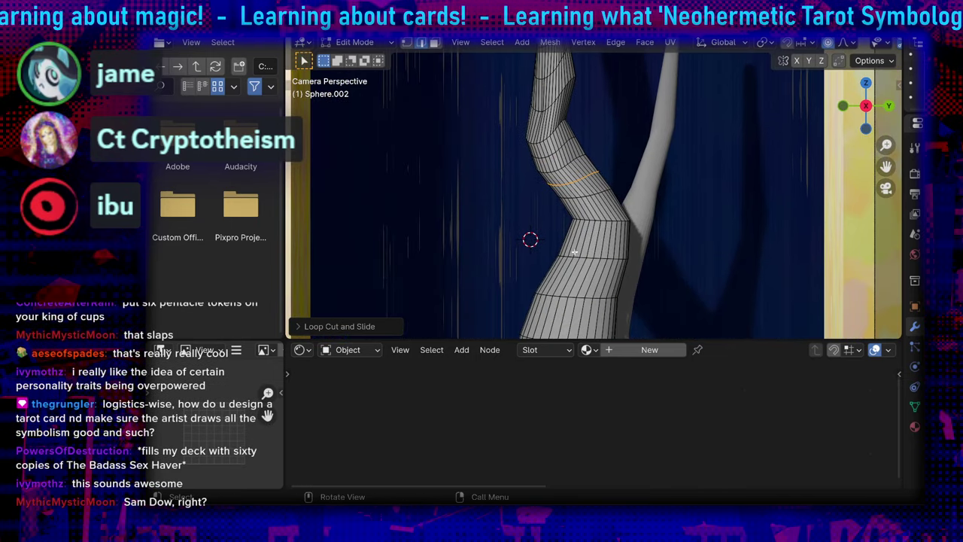
pyautogui.click(576, 288)
pyautogui.keyDown('shift'); pyautogui.moveTo(617, 274); pyautogui.dragTo(638, 190, button='middle'); pyautogui.keyUp('shift')
# Add a loop cut in the trunk's lower flare and move it about 0.22 m toward negative Y with proportional editing
pyautogui.hotkey('ctrl', 'r')
pyautogui.press('g')
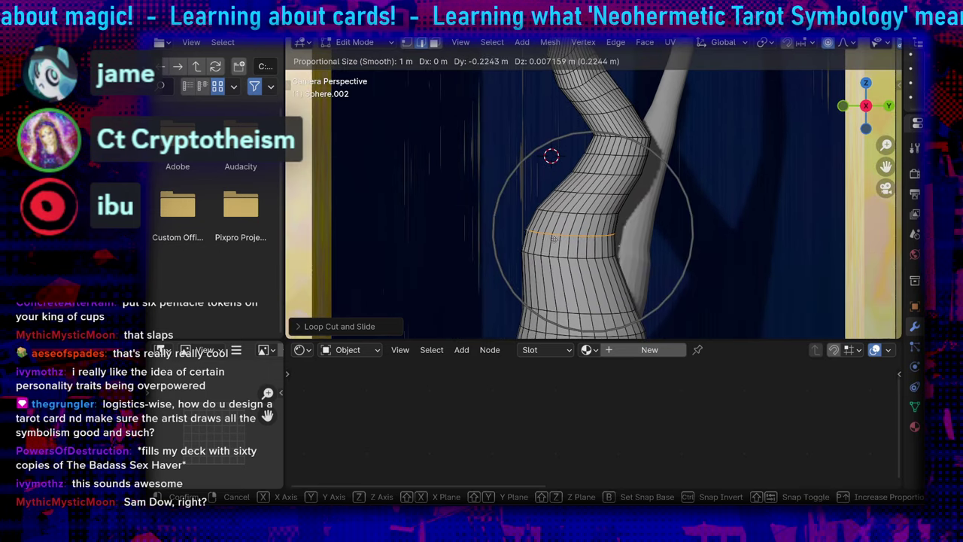
pyautogui.click(557, 236)
# Move an edge loop on the trunk's diagonal middle section toward negative Y with proportional editing and rotate it about the global Z axis
pyautogui.keyDown('shift'); pyautogui.moveTo(587, 106); pyautogui.dragTo(585, 229, button='middle'); pyautogui.keyUp('shift')
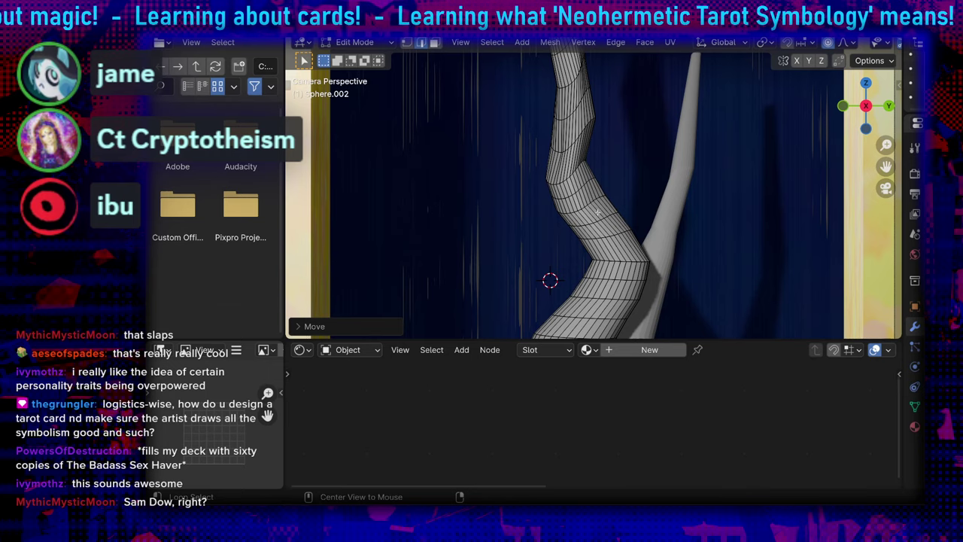
pyautogui.keyDown('alt'); pyautogui.click(595, 201); pyautogui.keyUp('alt')
pyautogui.press('g')
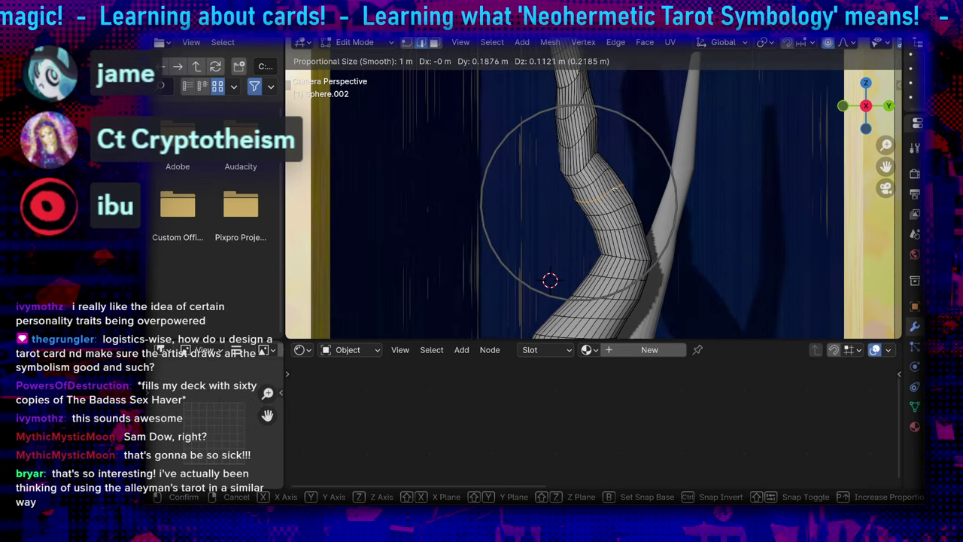
pyautogui.press('Return')
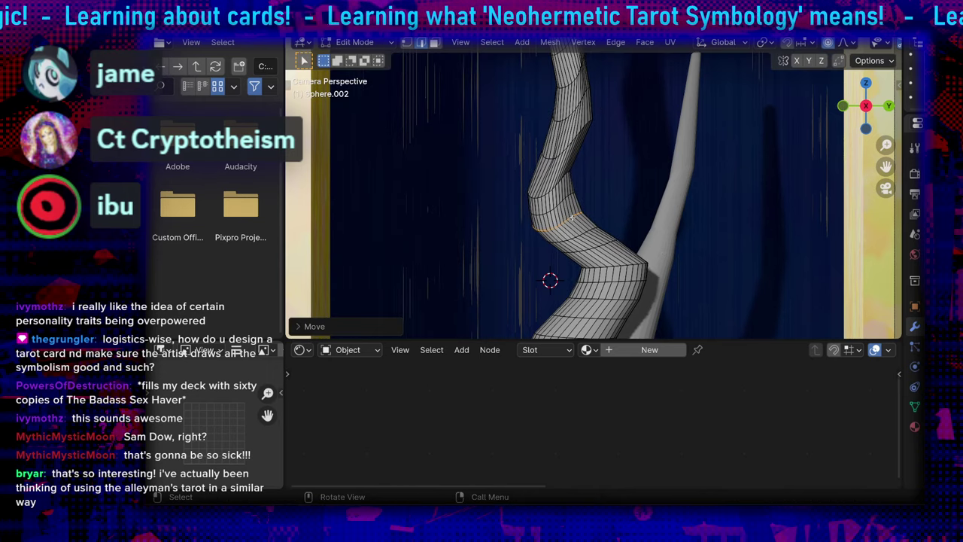
pyautogui.press('r')
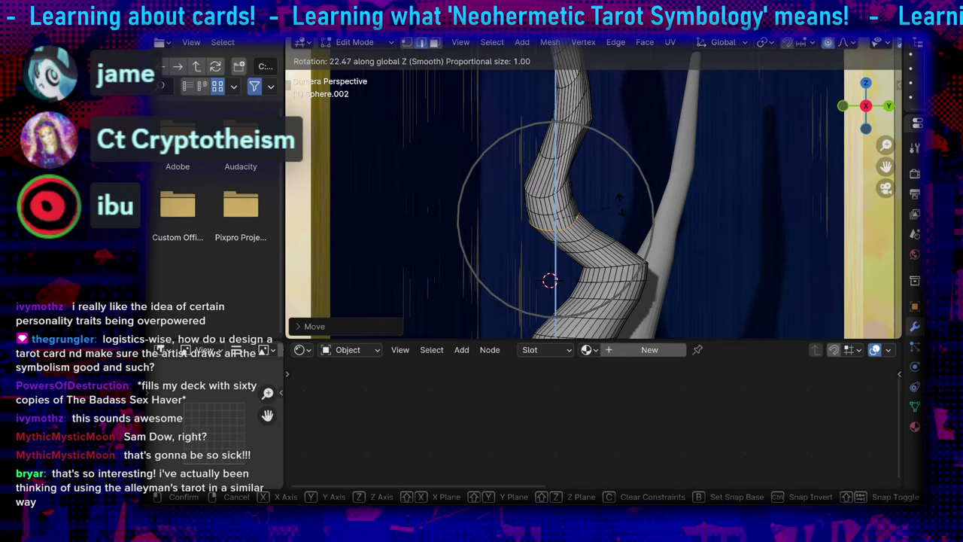
pyautogui.press('Return')
# Select the edge loop at the bend above the middle section, shift it slightly toward negative Y, and rotate it about the Z axis
pyautogui.keyDown('shift'); pyautogui.moveTo(617, 196); pyautogui.dragTo(612, 236, button='middle'); pyautogui.keyUp('shift')
pyautogui.scroll(3, 602, 222)
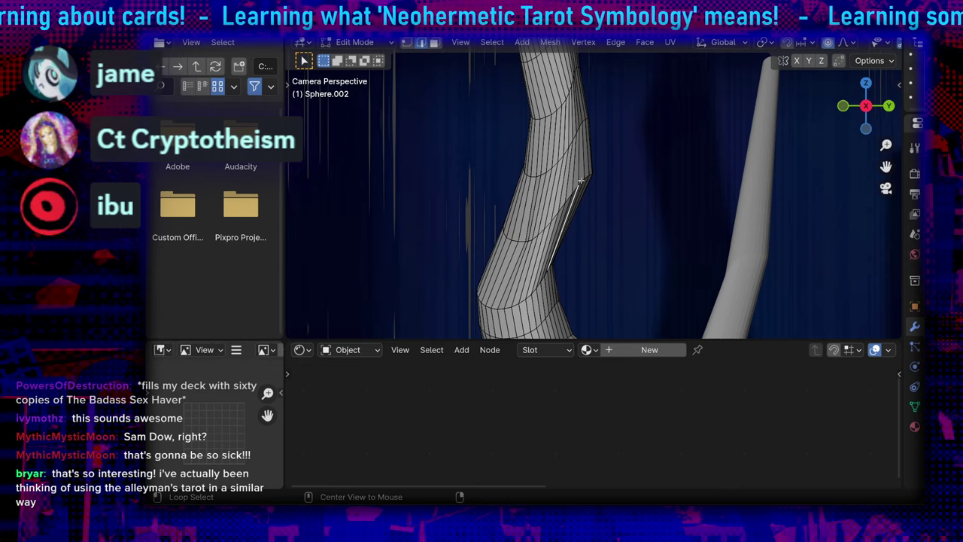
pyautogui.keyDown('alt'); pyautogui.click(582, 181); pyautogui.keyUp('alt')
pyautogui.press('g')
pyautogui.press('Return')
pyautogui.press('r')
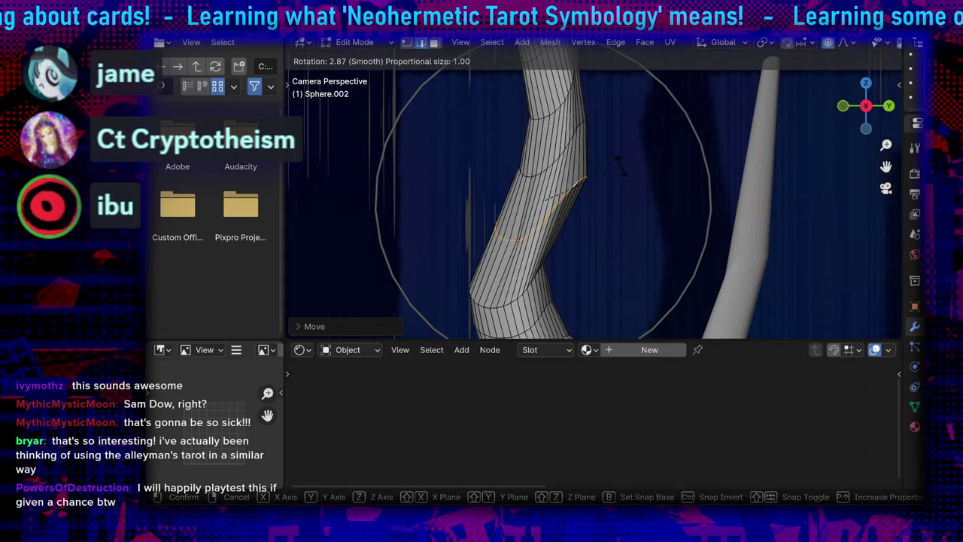
pyautogui.press('z')
pyautogui.press('Return')
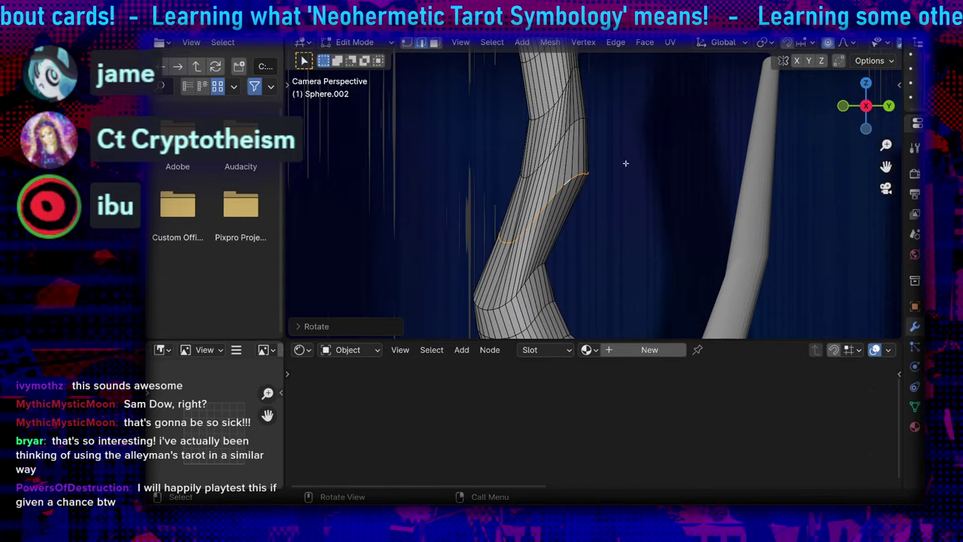
# Select the edge loop below the uppermost bend near the trunk's tip and move it toward negative Y with proportional editing
pyautogui.scroll(-4, 614, 176)
pyautogui.scroll(3, 612, 203)
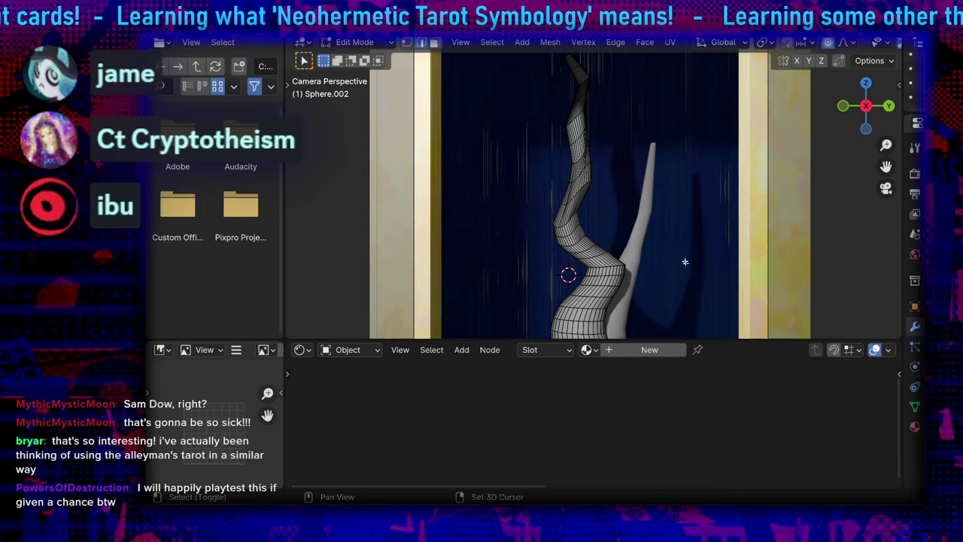
pyautogui.keyDown('shift'); pyautogui.moveTo(686, 262); pyautogui.dragTo(651, 182, button='middle'); pyautogui.keyUp('shift')
pyautogui.keyDown('shift'); pyautogui.moveTo(589, 101); pyautogui.dragTo(587, 256, button='middle'); pyautogui.keyUp('shift')
pyautogui.keyDown('shift'); pyautogui.moveTo(575, 204); pyautogui.dragTo(587, 254, button='middle'); pyautogui.keyUp('shift')
pyautogui.scroll(4, 587, 253)
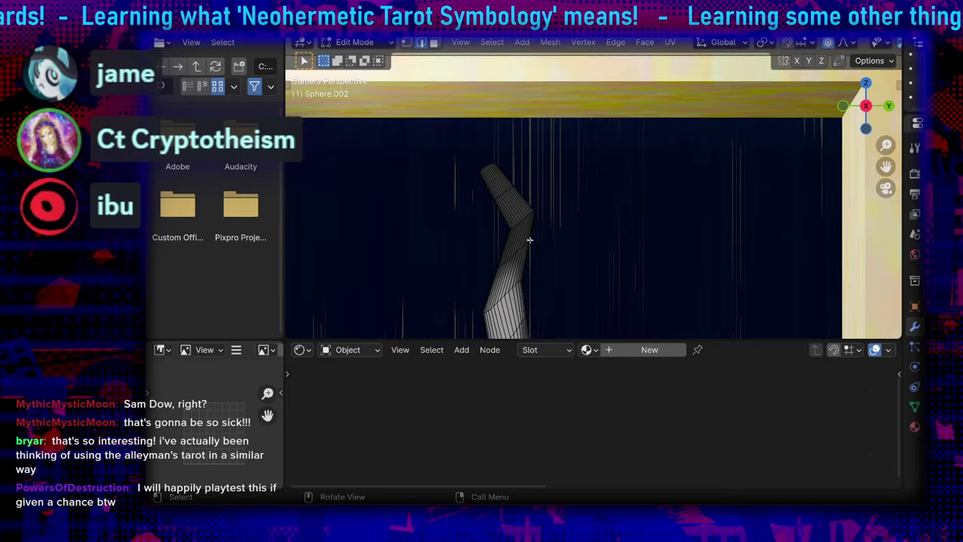
pyautogui.scroll(4, 530, 239)
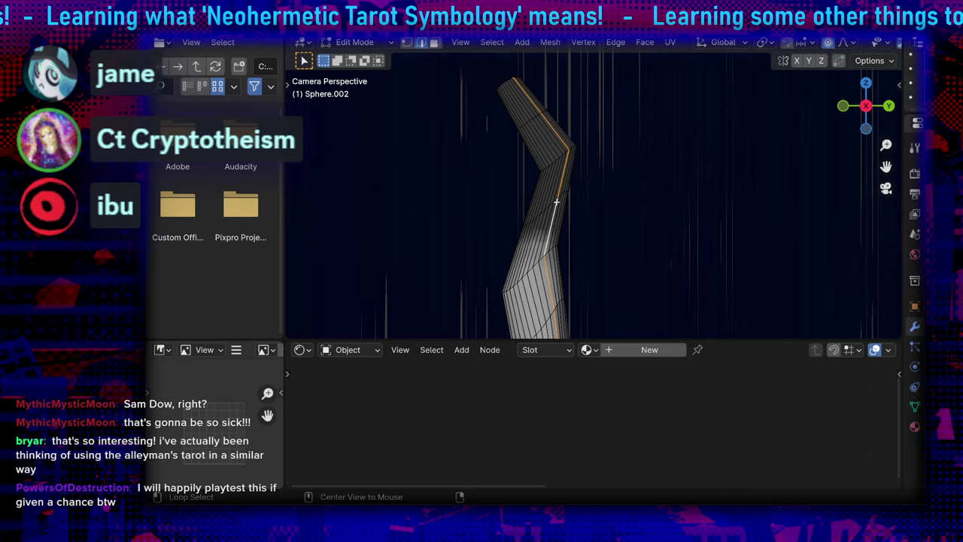
pyautogui.scroll(4, 554, 202)
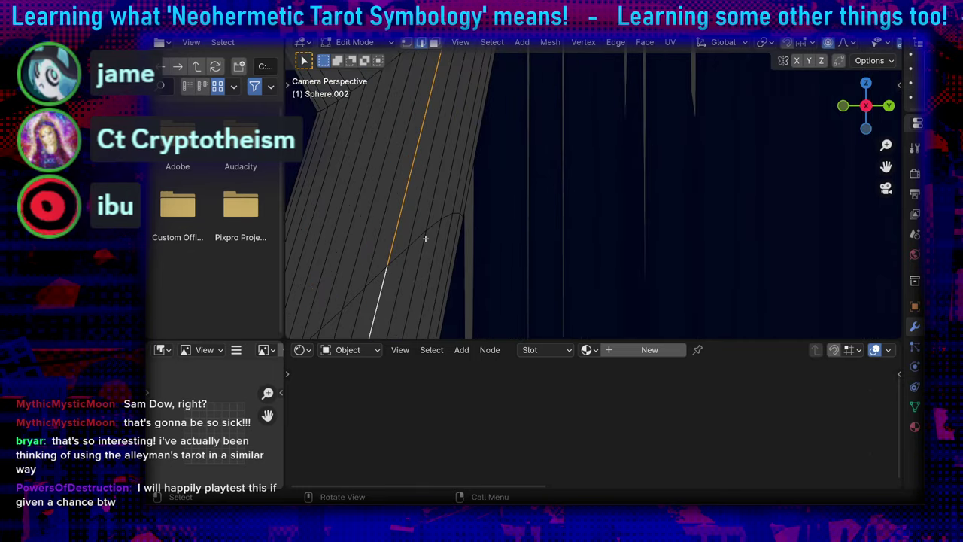
pyautogui.keyDown('alt'); pyautogui.middleClick(419, 238); pyautogui.keyUp('alt')
pyautogui.scroll(-4, 560, 195)
pyautogui.press('g')
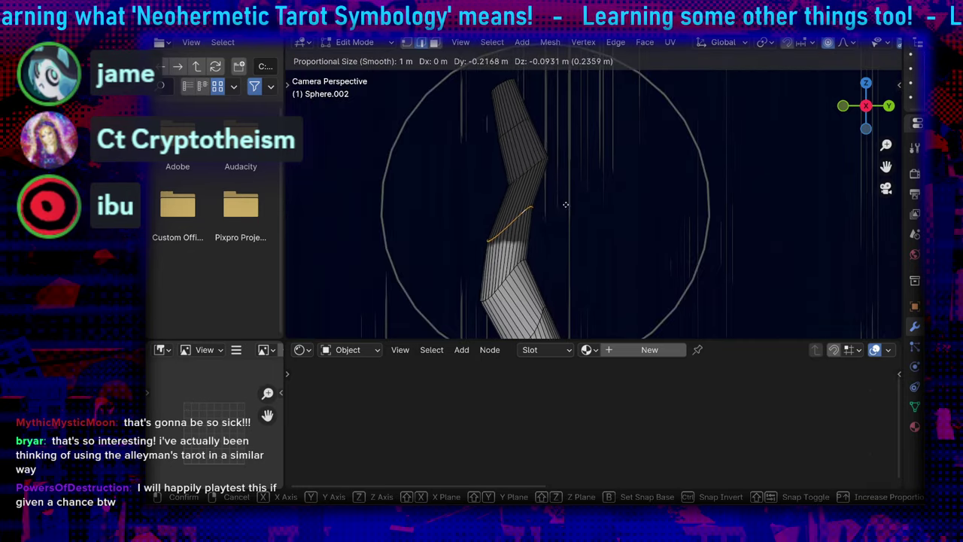
pyautogui.click(536, 213)
# Return to Object Mode and select the blue backdrop instead of the trunk
pyautogui.scroll(-10, 583, 198)
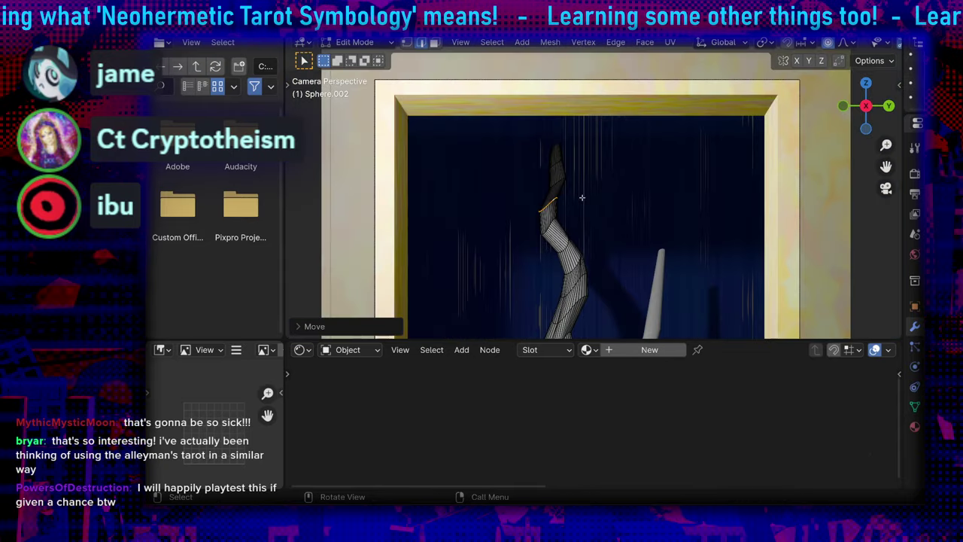
pyautogui.scroll(4, 601, 189)
pyautogui.scroll(-2, 601, 190)
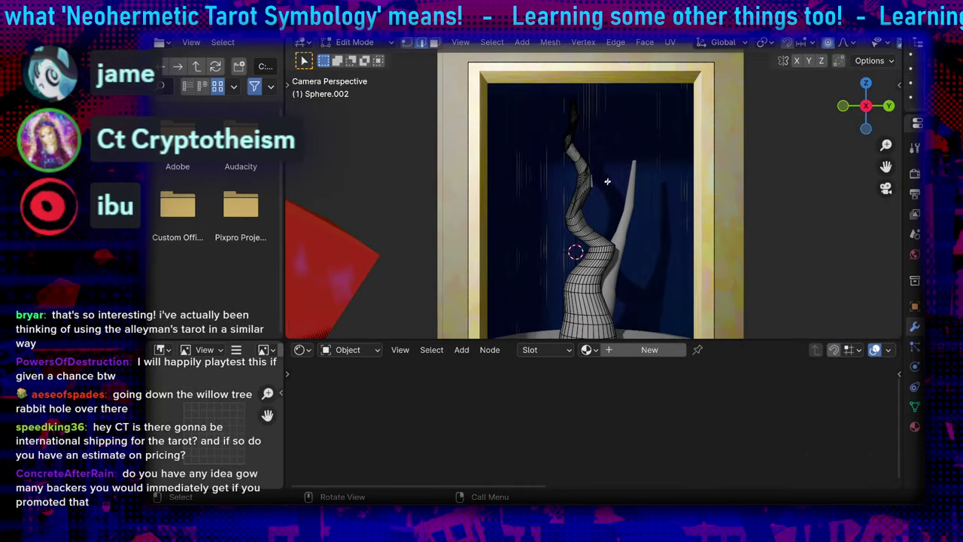
pyautogui.scroll(4, 602, 190)
pyautogui.scroll(-2, 627, 191)
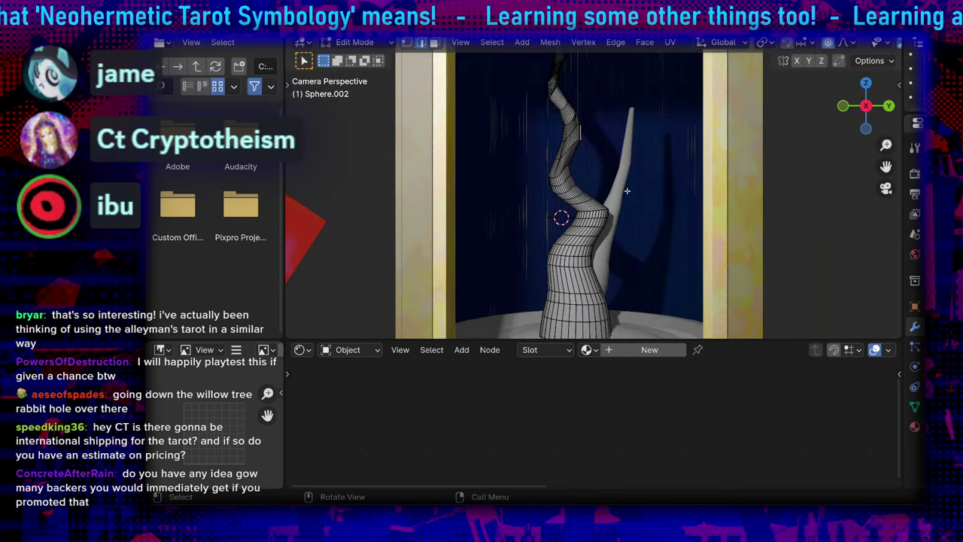
pyautogui.scroll(-1, 626, 191)
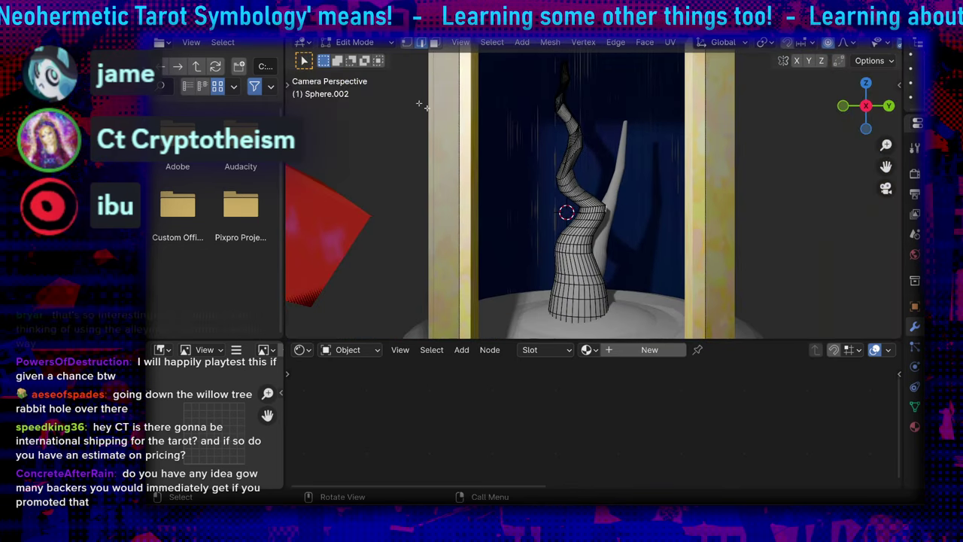
pyautogui.click(355, 42)
pyautogui.click(339, 29)
pyautogui.click(678, 164)
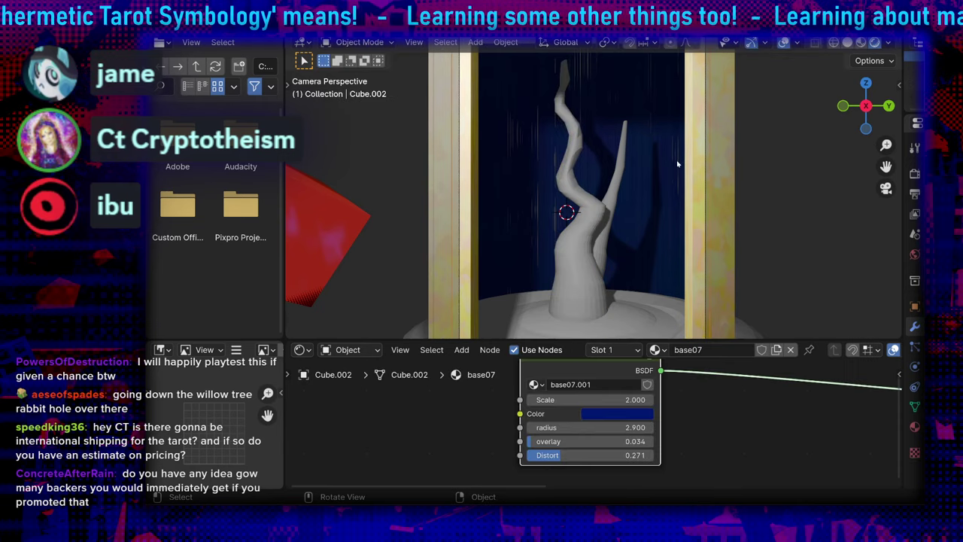
# Apply smooth shading to the crooked trunk
pyautogui.keyDown('shift'); pyautogui.moveTo(635, 186); pyautogui.dragTo(575, 194, button='middle'); pyautogui.keyUp('shift')
pyautogui.click(511, 198)
pyautogui.rightClick(488, 204)
pyautogui.click(463, 174)
pyautogui.click(708, 179)
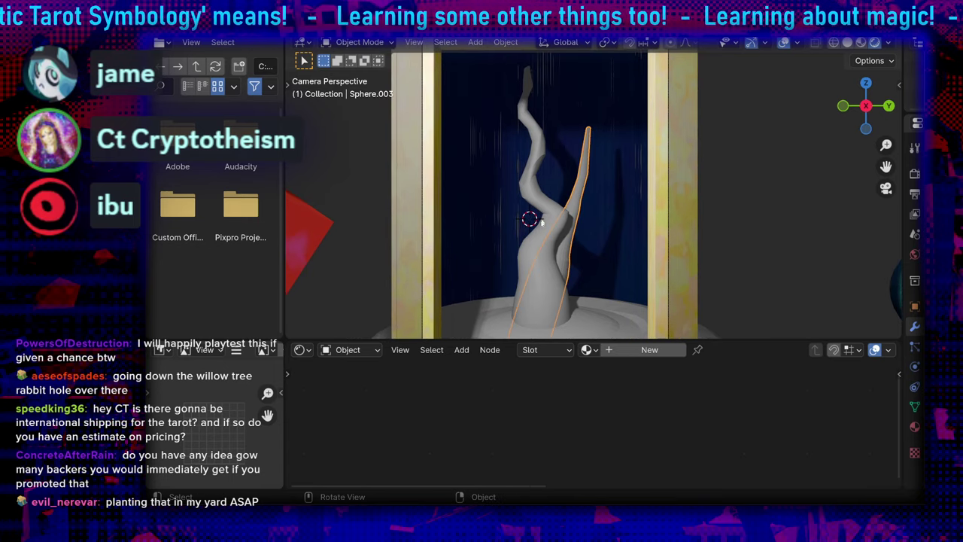
# Reposition the crooked front trunk inside the frame and rotate it about the global Z axis
pyautogui.click(545, 224)
pyautogui.scroll(-3, 565, 222)
pyautogui.press('g')
pyautogui.click(570, 228)
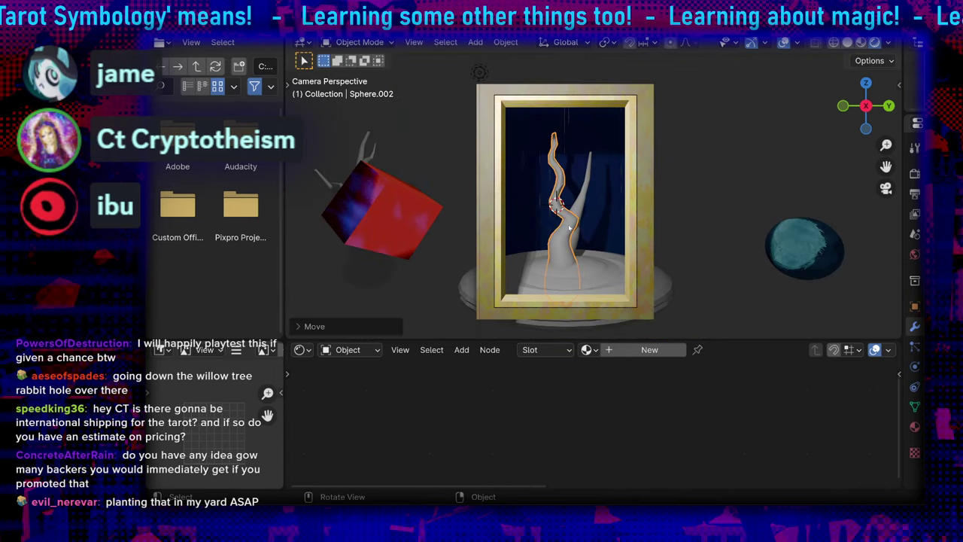
pyautogui.press('r')
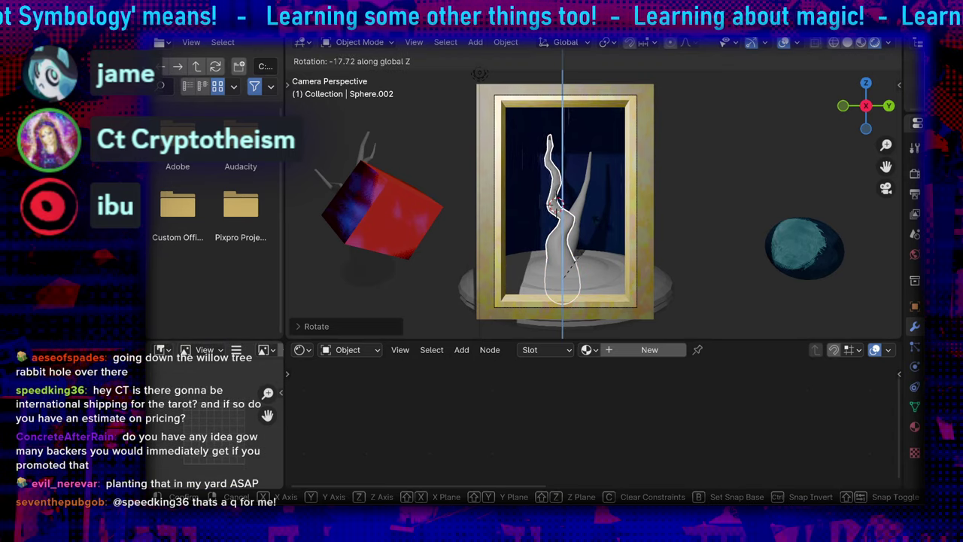
pyautogui.click(611, 247)
pyautogui.press('r')
pyautogui.click(611, 189)
pyautogui.press('g')
pyautogui.click(613, 168)
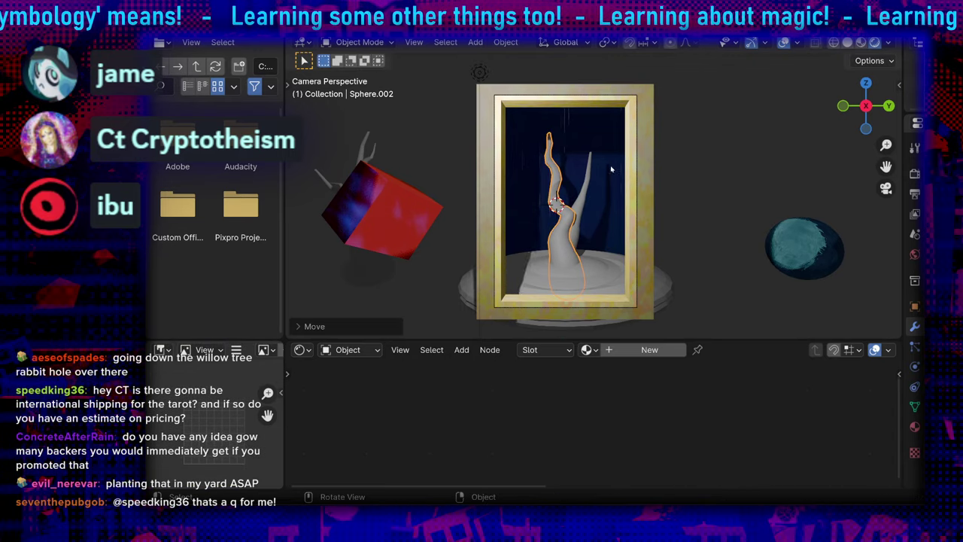
# Select the thinner rear trunk, reposition it behind the crooked front trunk, and rotate it slightly
pyautogui.scroll(3, 602, 252)
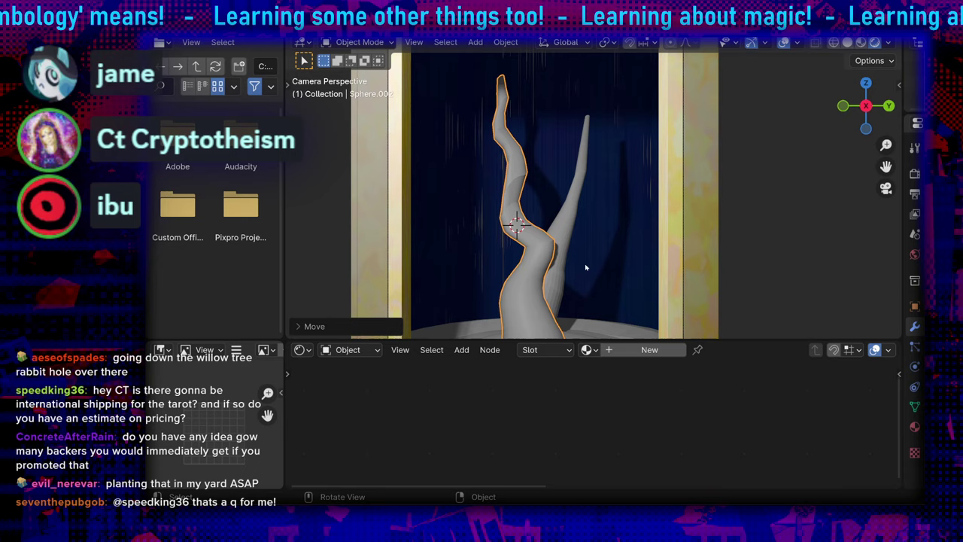
pyautogui.click(568, 272)
pyautogui.click(562, 277)
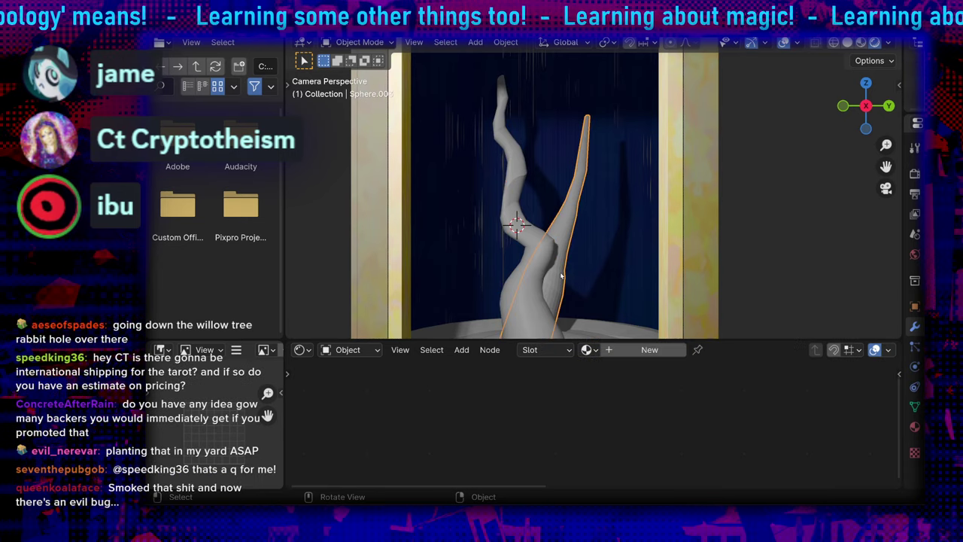
pyautogui.press('g')
pyautogui.click(569, 280)
pyautogui.press('r')
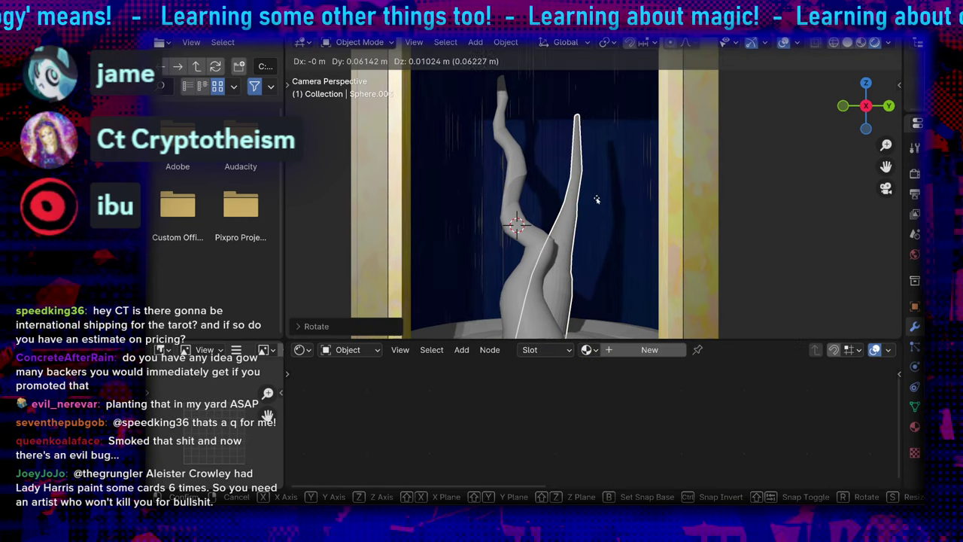
pyautogui.click(553, 212)
pyautogui.moveTo(553, 213); pyautogui.dragTo(549, 213, button='middle')
# In Edit Mode, rotate the rear trunk's selected upper segment with proportional editing to bend the trunk
pyautogui.press('Tab')
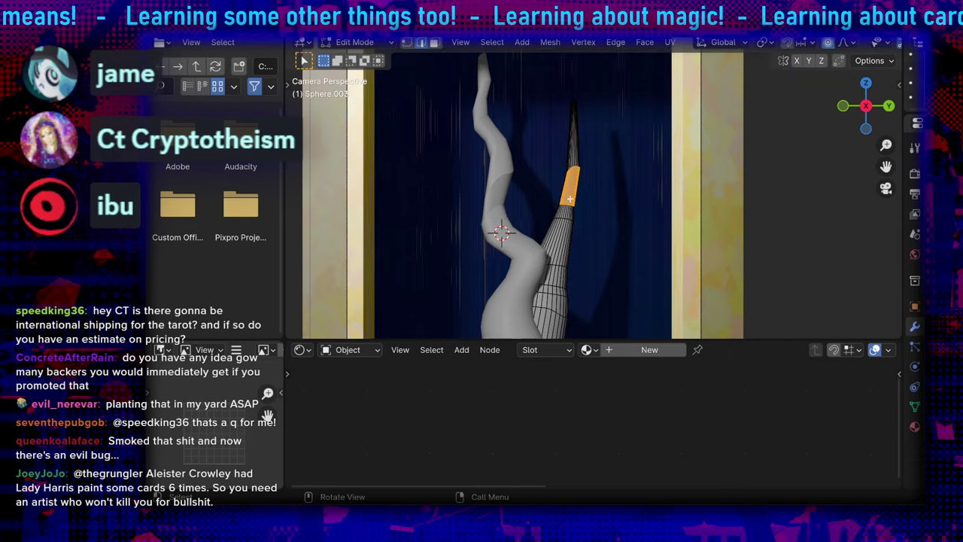
pyautogui.press('r')
pyautogui.click(581, 150)
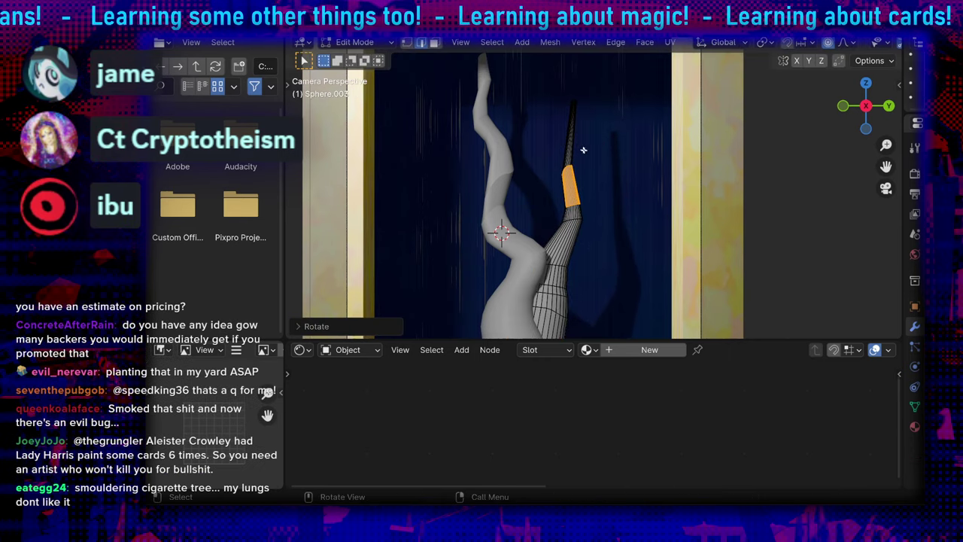
# Add loop cuts to the sections above, at and below the rear trunk's bend, and rotate the uppermost new loops to tilt the tip
pyautogui.moveTo(581, 150); pyautogui.dragTo(561, 190, button='middle')
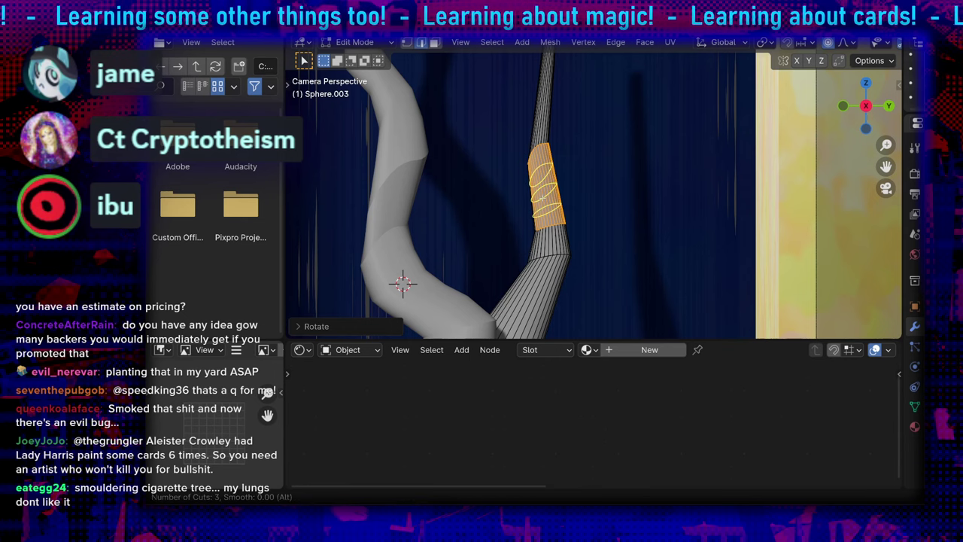
pyautogui.click(540, 188)
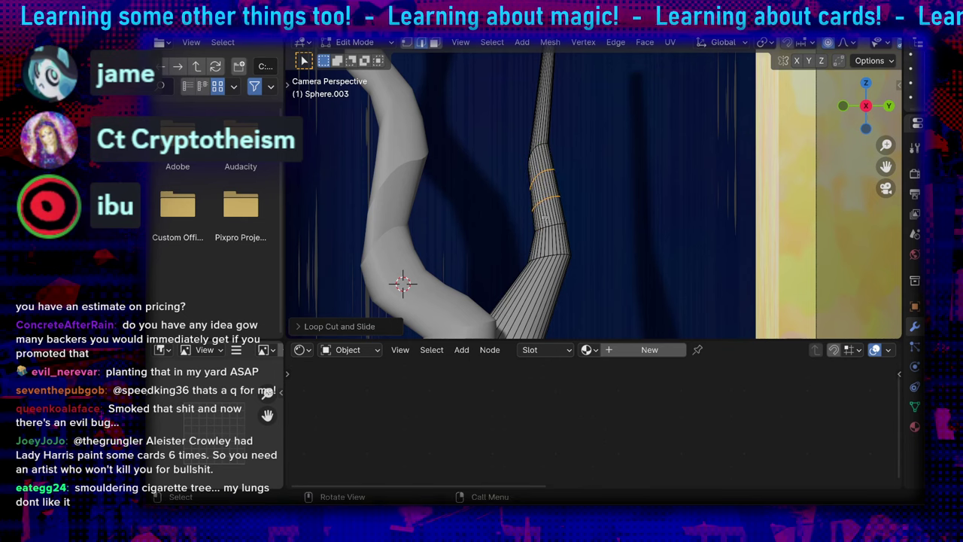
pyautogui.click(549, 249)
pyautogui.rightClick(548, 260)
pyautogui.scroll(3, 538, 295)
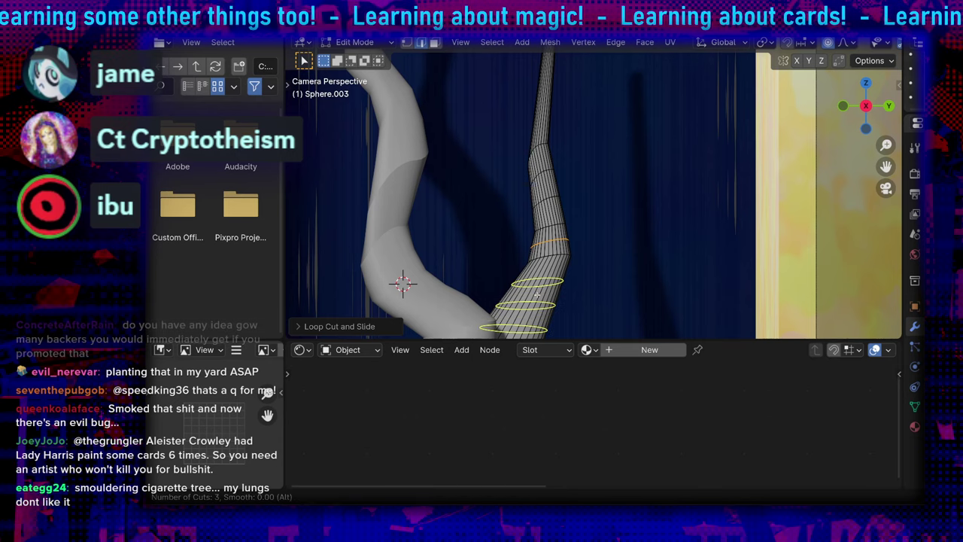
pyautogui.click(538, 292)
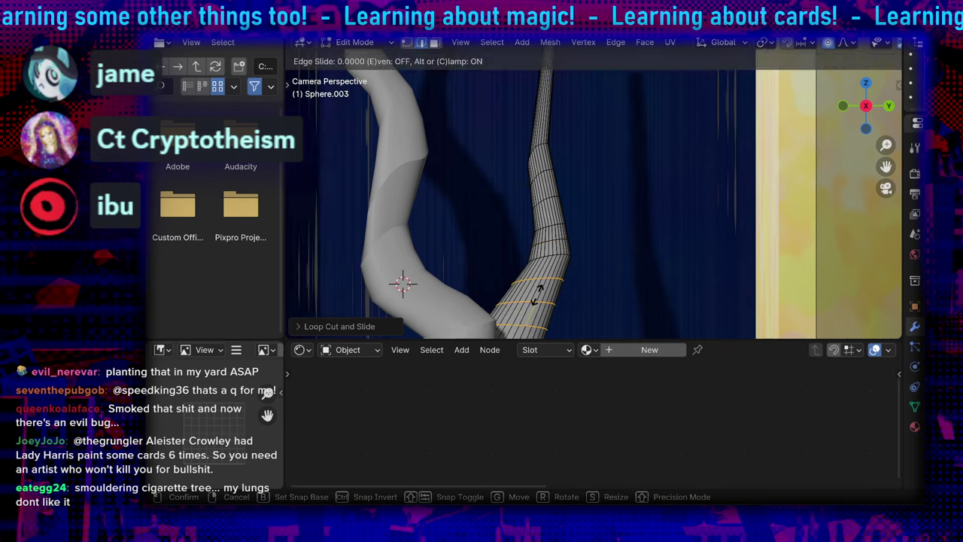
pyautogui.click(544, 98)
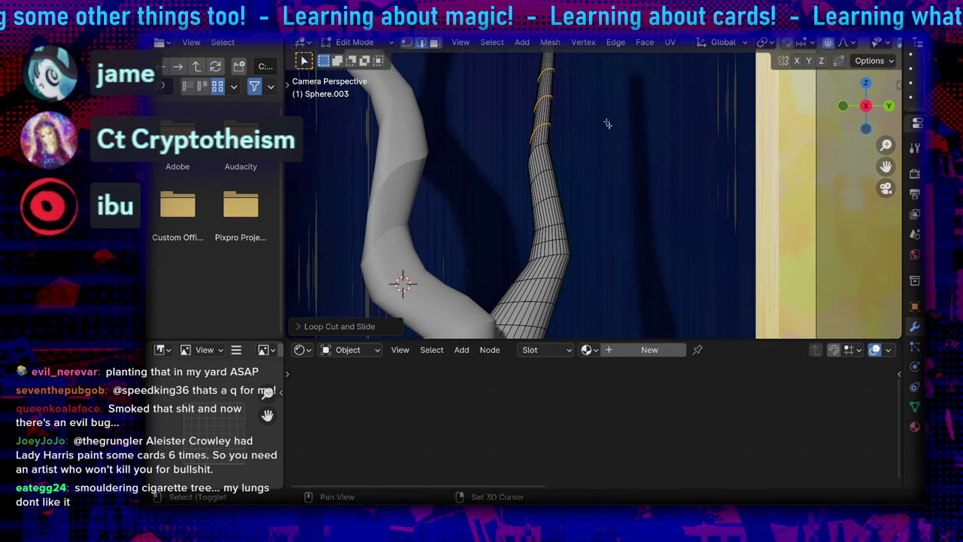
pyautogui.press('r')
pyautogui.click(618, 123)
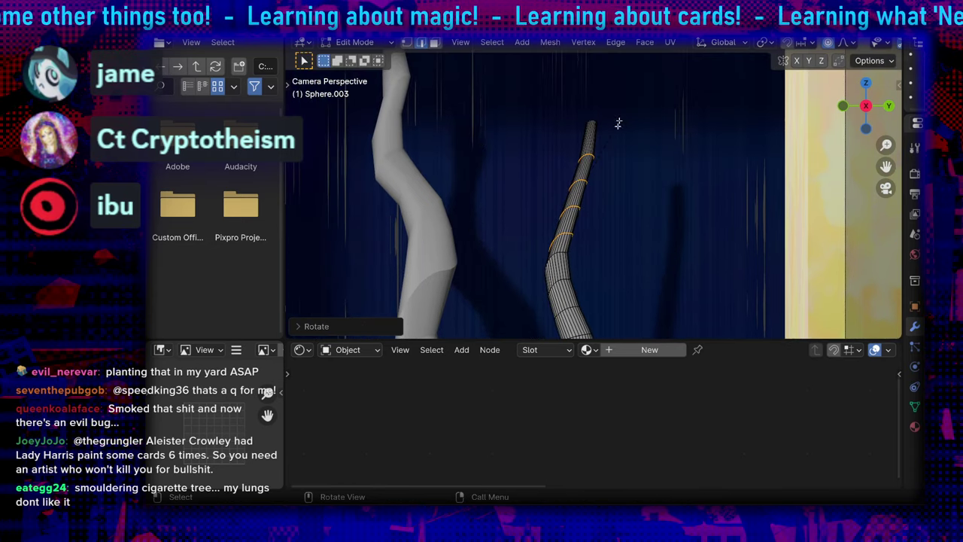
# Select an edge loop near the rear trunk's tip and move it toward positive Y and slightly down with proportional editing
pyautogui.click(629, 114)
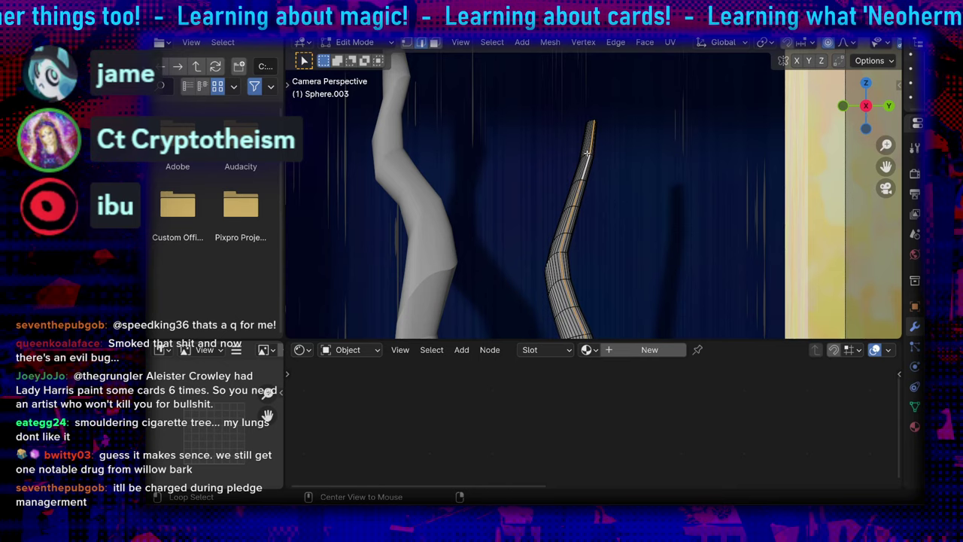
pyautogui.scroll(8, 587, 154)
pyautogui.keyDown('shift'); pyautogui.moveTo(548, 133); pyautogui.dragTo(602, 136, button='middle'); pyautogui.keyUp('shift')
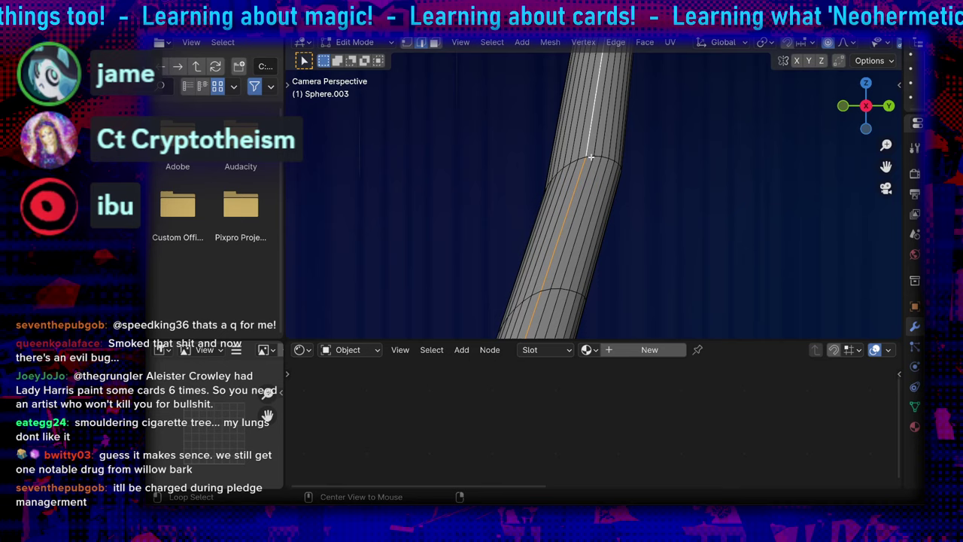
pyautogui.keyDown('alt'); pyautogui.click(591, 156); pyautogui.keyUp('alt')
pyautogui.press('g')
pyautogui.click(658, 196)
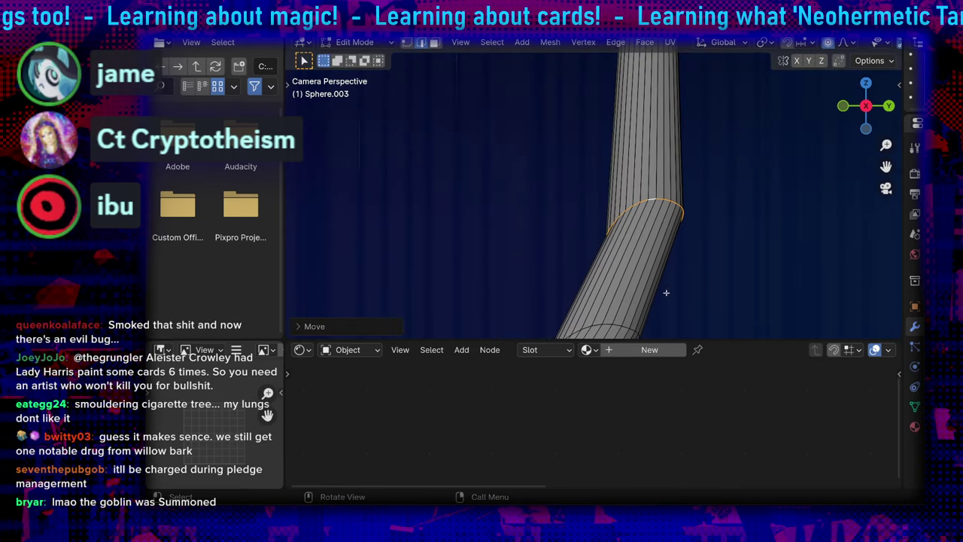
# Move a loop below the rear trunk's tip toward negative Y and one farther down toward positive Y, using proportional editing
pyautogui.keyDown('shift'); pyautogui.moveTo(539, 324); pyautogui.dragTo(589, 182, button='middle'); pyautogui.keyUp('shift')
pyautogui.press('g')
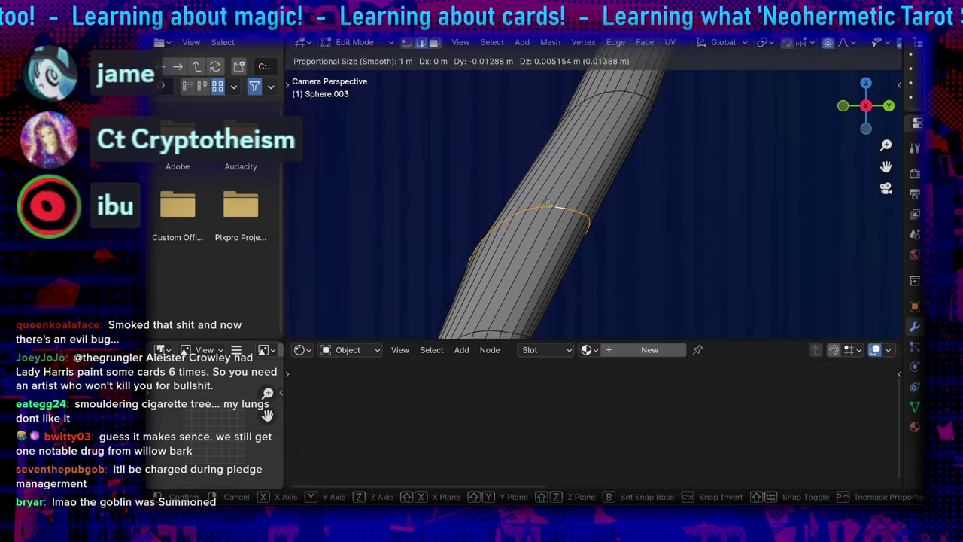
pyautogui.click(486, 174)
pyautogui.scroll(-4, 585, 216)
pyautogui.keyDown('shift'); pyautogui.moveTo(595, 255); pyautogui.dragTo(602, 226, button='middle'); pyautogui.keyUp('shift')
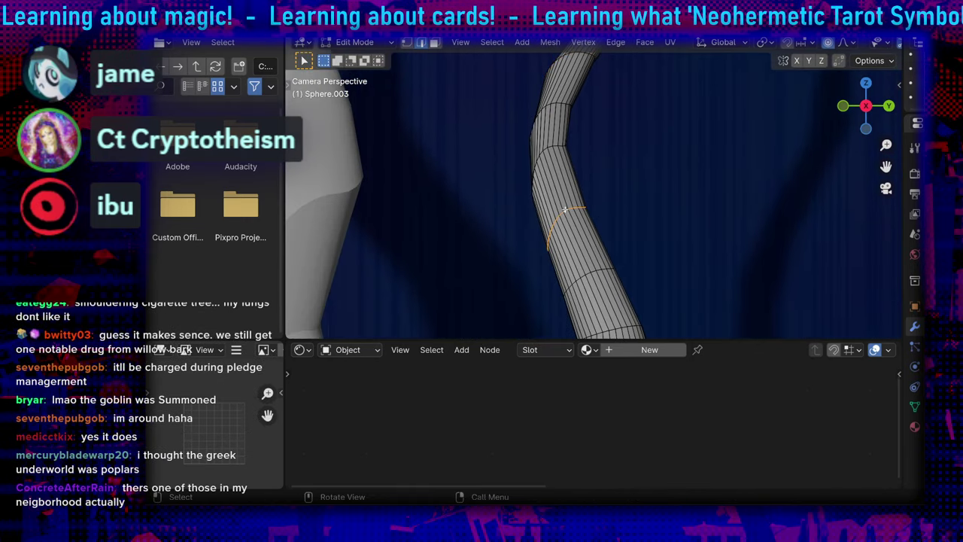
pyautogui.press('g')
pyautogui.click(693, 230)
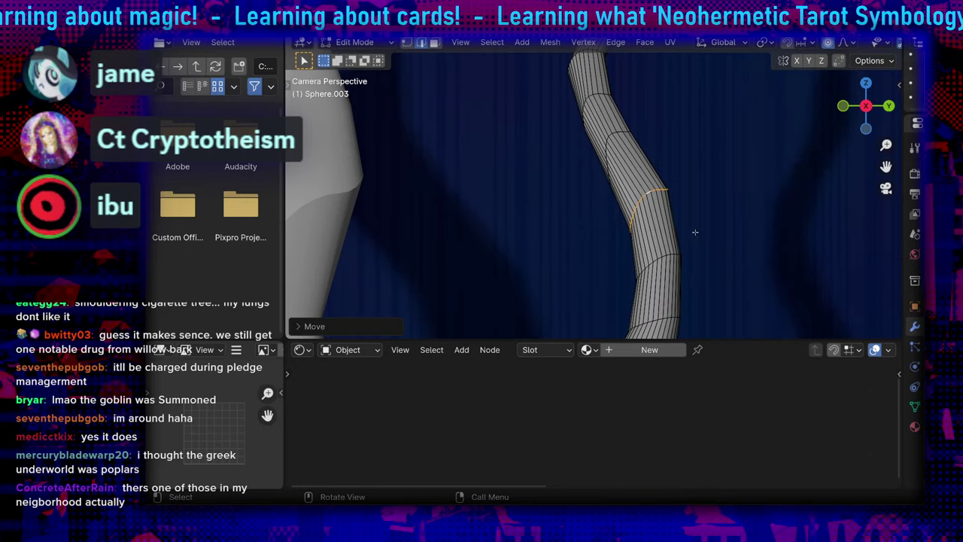
# Select the edge loop where the rear trunk begins to thicken and move it toward negative Y and upward with proportional editing
pyautogui.scroll(-2, 693, 231)
pyautogui.scroll(4, 698, 228)
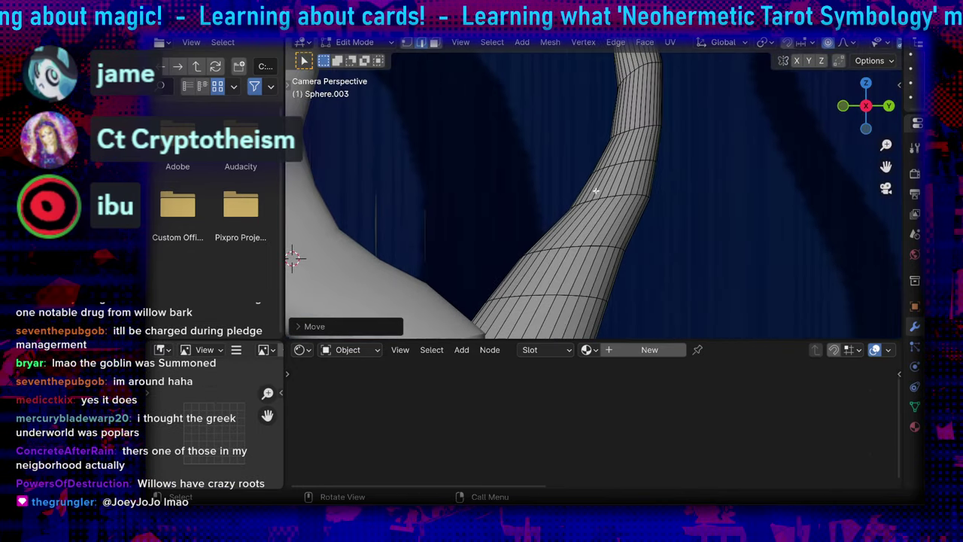
pyautogui.keyDown('alt'); pyautogui.click(554, 250); pyautogui.keyUp('alt')
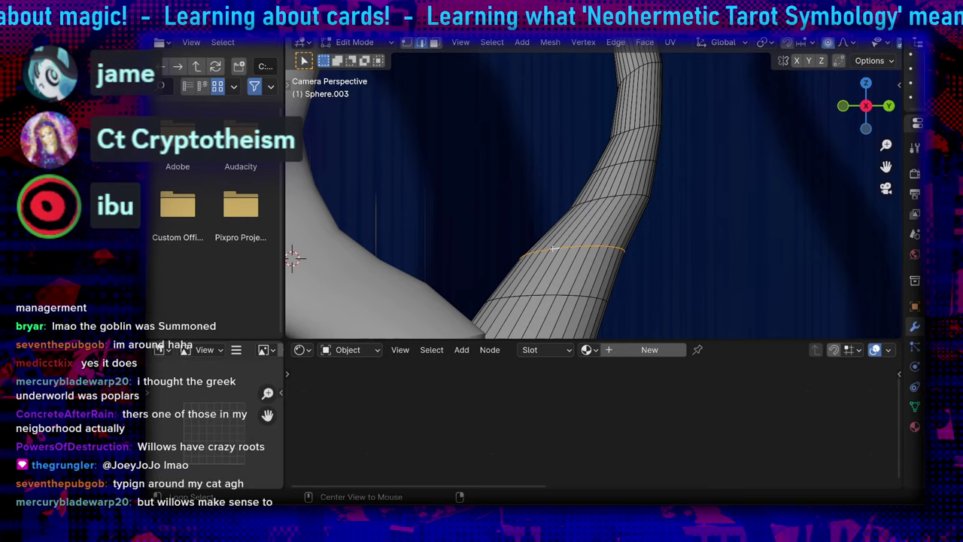
pyautogui.press('g')
pyautogui.click(499, 205)
pyautogui.scroll(-3, 655, 198)
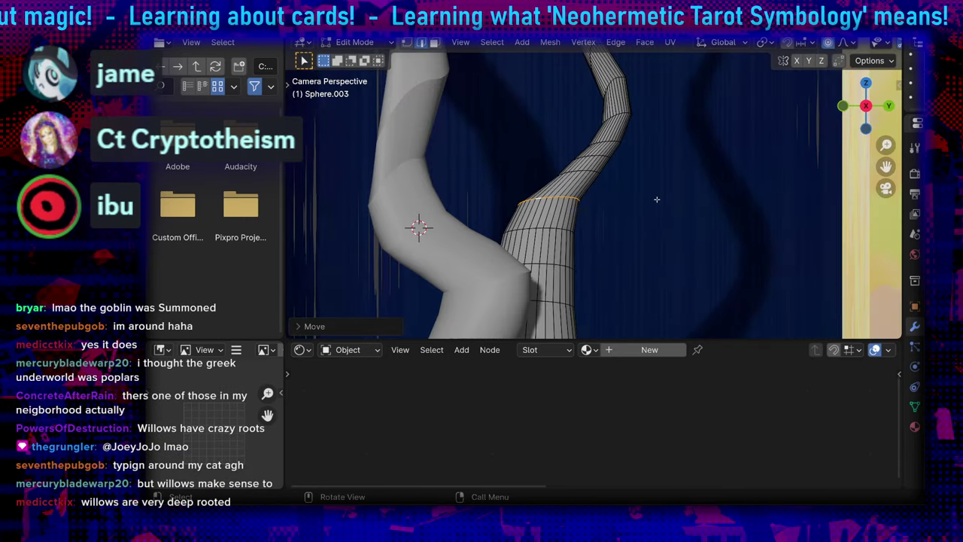
# Return to the camera view and Object Mode, and rotate the whole rear trunk slightly toward the front trunk
pyautogui.keyDown('alt'); pyautogui.moveTo(656, 198); pyautogui.dragTo(680, 147, button='middle'); pyautogui.keyUp('alt')
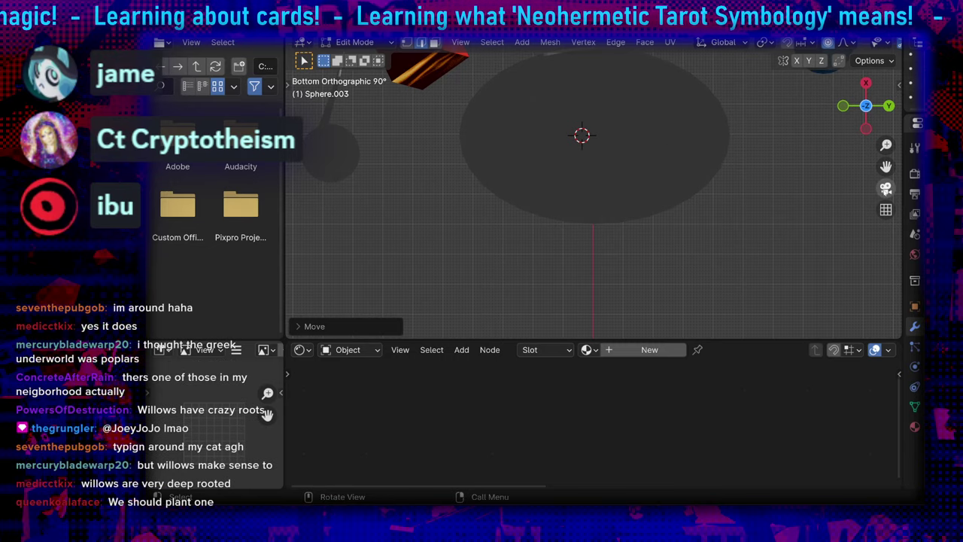
pyautogui.click(885, 188)
pyautogui.scroll(4, 728, 220)
pyautogui.keyDown('shift'); pyautogui.moveTo(628, 256); pyautogui.dragTo(622, 79, button='middle'); pyautogui.keyUp('shift')
pyautogui.scroll(-9, 617, 121)
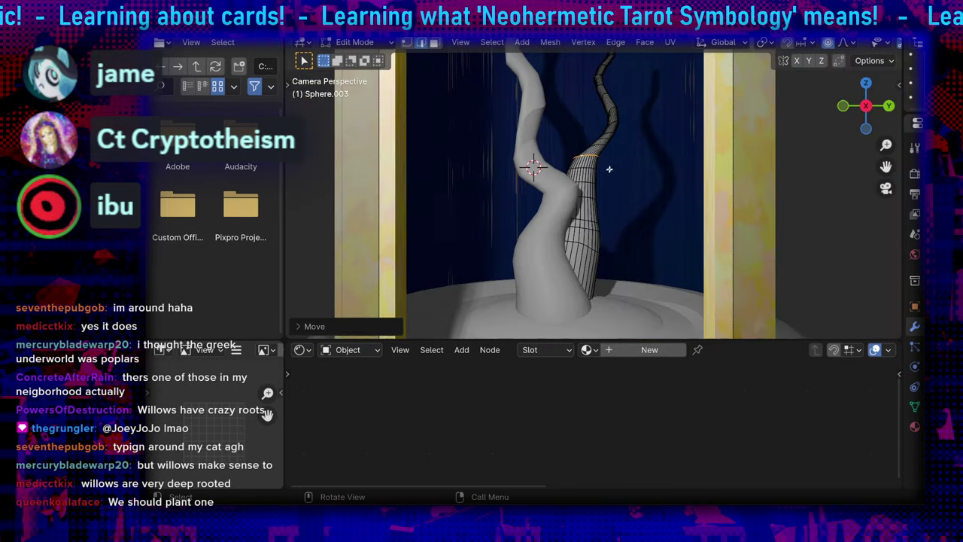
pyautogui.keyDown('shift'); pyautogui.moveTo(609, 179); pyautogui.dragTo(603, 247, button='middle'); pyautogui.keyUp('shift')
pyautogui.click(369, 42)
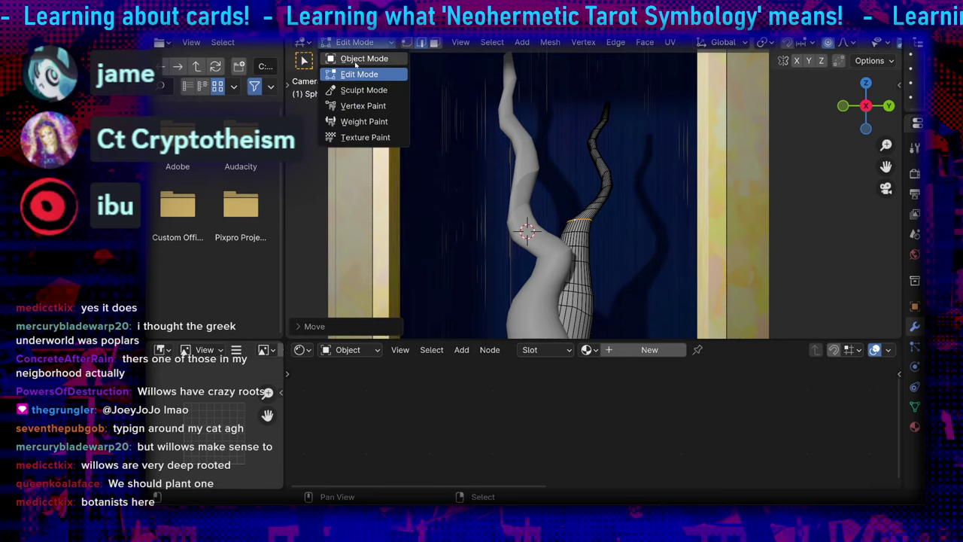
pyautogui.click(355, 58)
pyautogui.press('r')
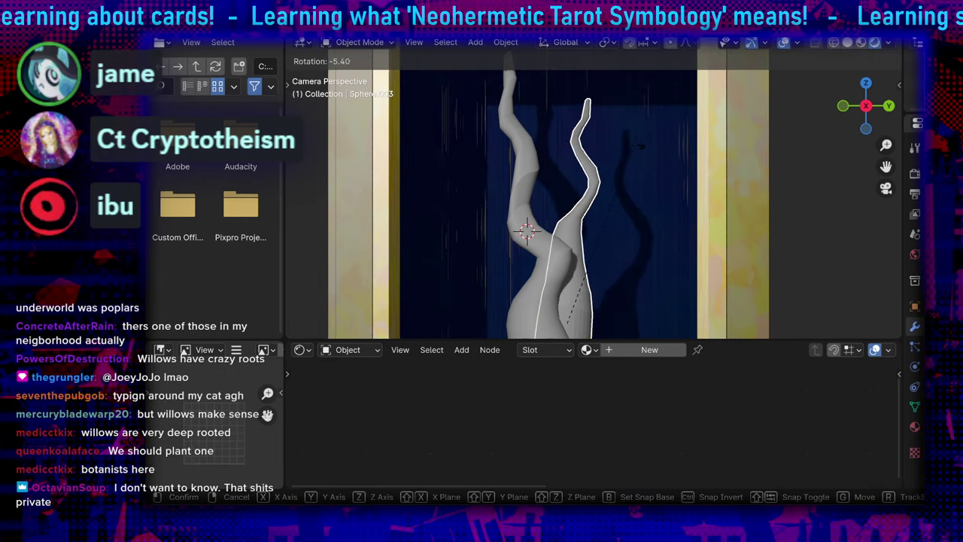
pyautogui.click(632, 151)
# Move the rear trunk closer to the front trunk so both share one base, and deselect it
pyautogui.scroll(-8, 630, 239)
pyautogui.scroll(5, 636, 240)
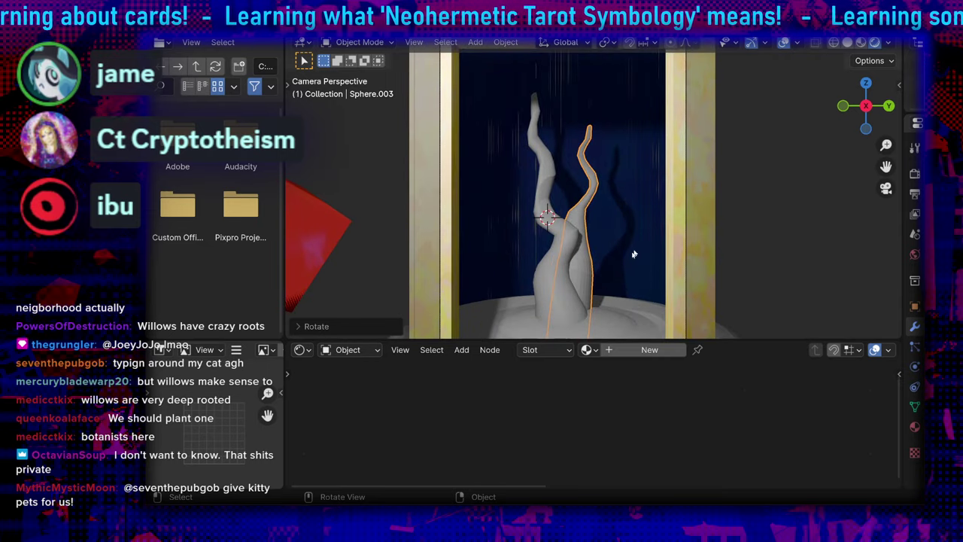
pyautogui.keyDown('shift'); pyautogui.moveTo(619, 253); pyautogui.dragTo(624, 192, button='middle'); pyautogui.keyUp('shift')
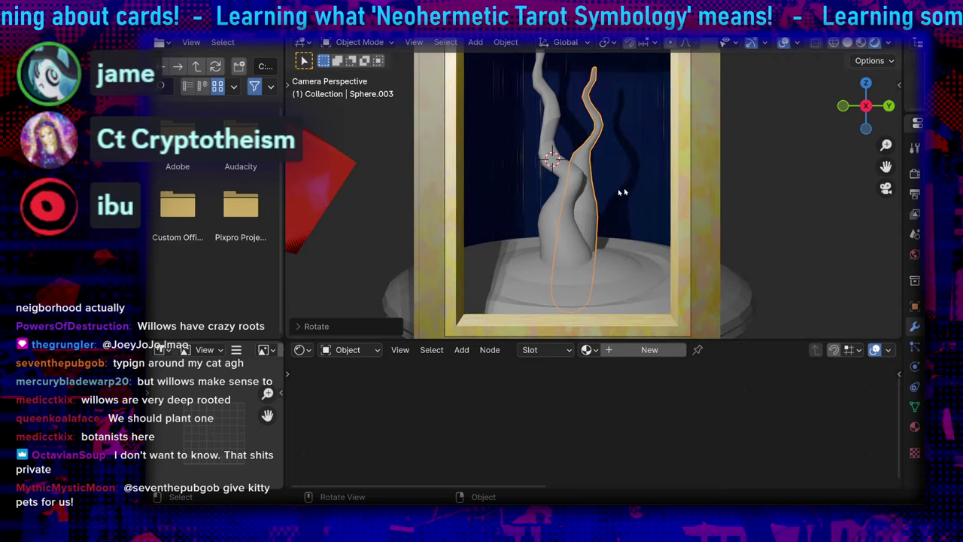
pyautogui.press('g')
pyautogui.click(602, 193)
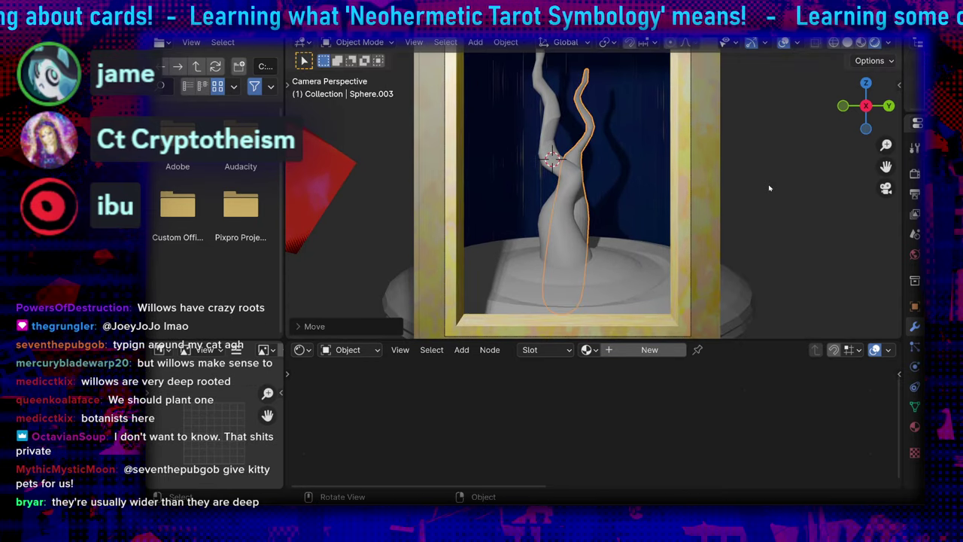
pyautogui.click(769, 188)
# Select the light in front of the golden frame, move it behind the frame toward the tree, and return to the camera view
pyautogui.scroll(-3, 769, 188)
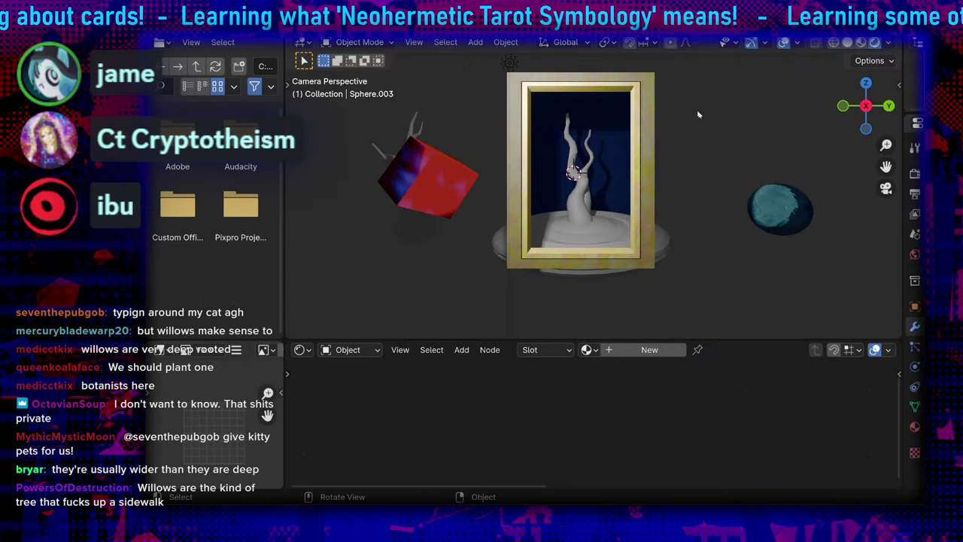
pyautogui.scroll(4, 601, 226)
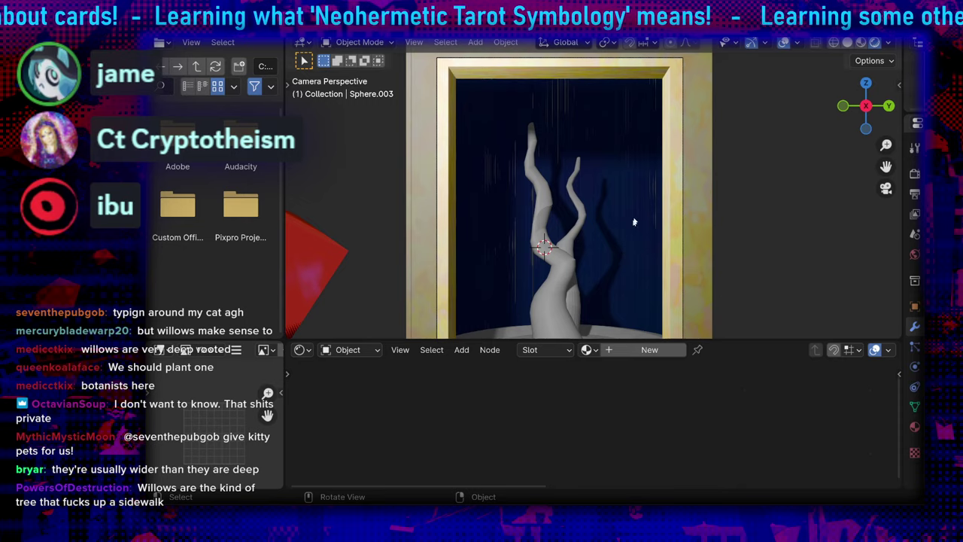
pyautogui.scroll(1, 634, 222)
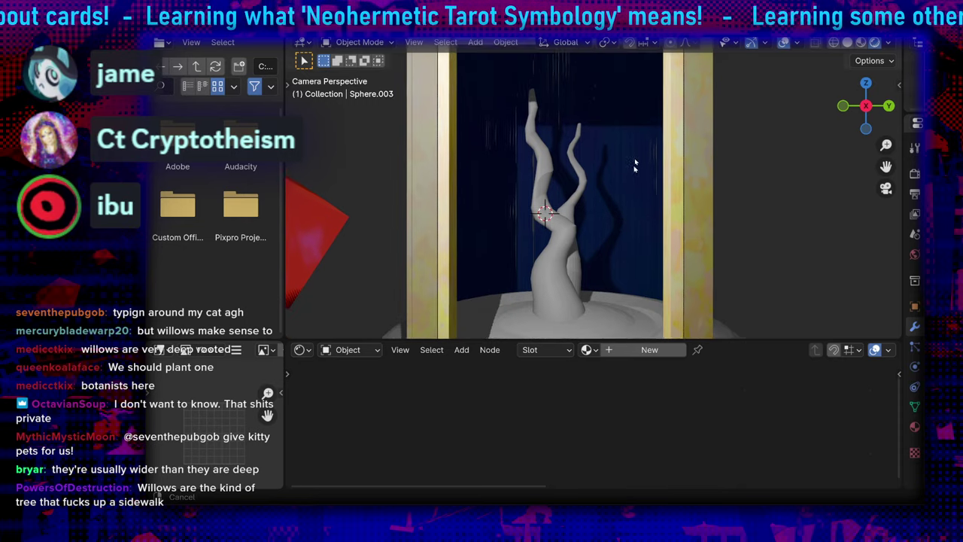
pyautogui.scroll(-3, 626, 202)
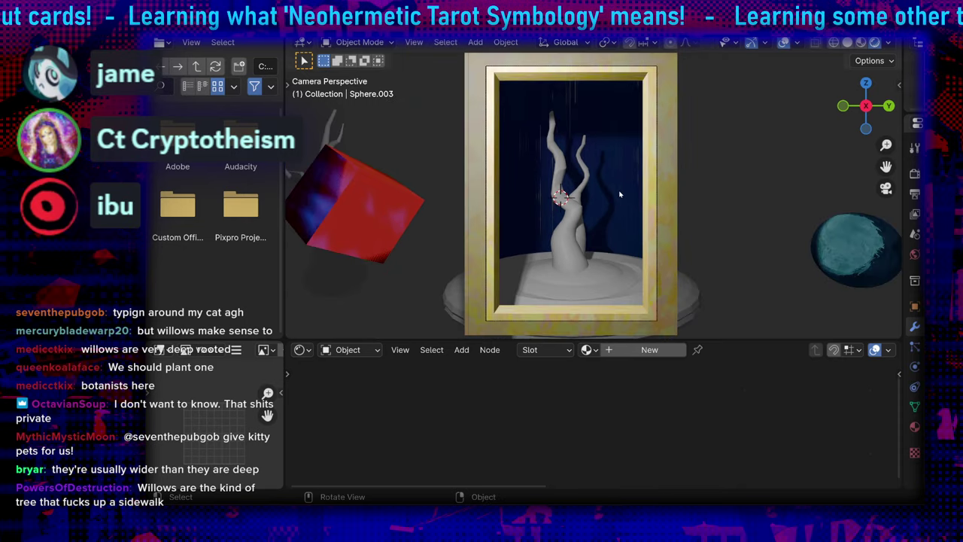
pyautogui.scroll(-3, 620, 195)
pyautogui.moveTo(613, 194); pyautogui.dragTo(721, 265, button='middle')
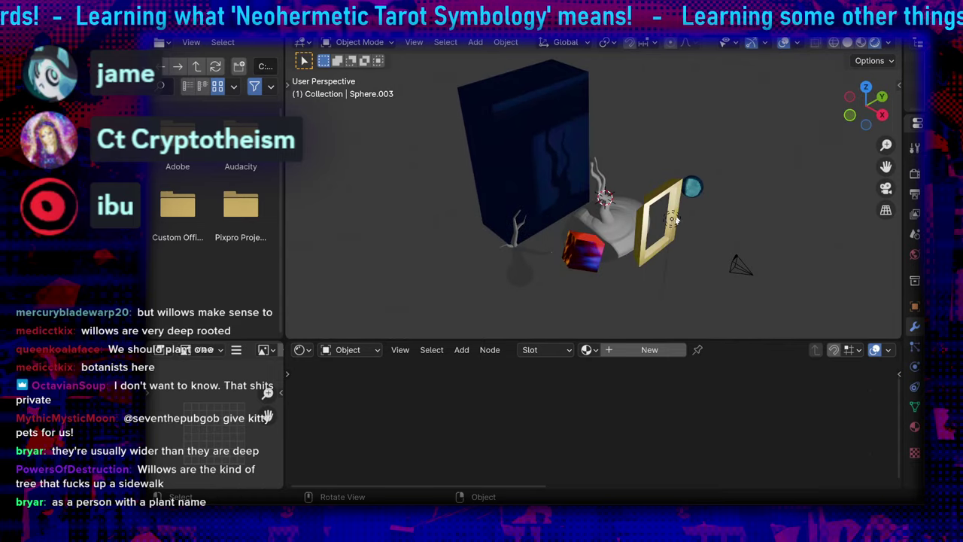
pyautogui.click(695, 232)
pyautogui.moveTo(695, 232); pyautogui.dragTo(748, 169, button='middle')
pyautogui.press('g')
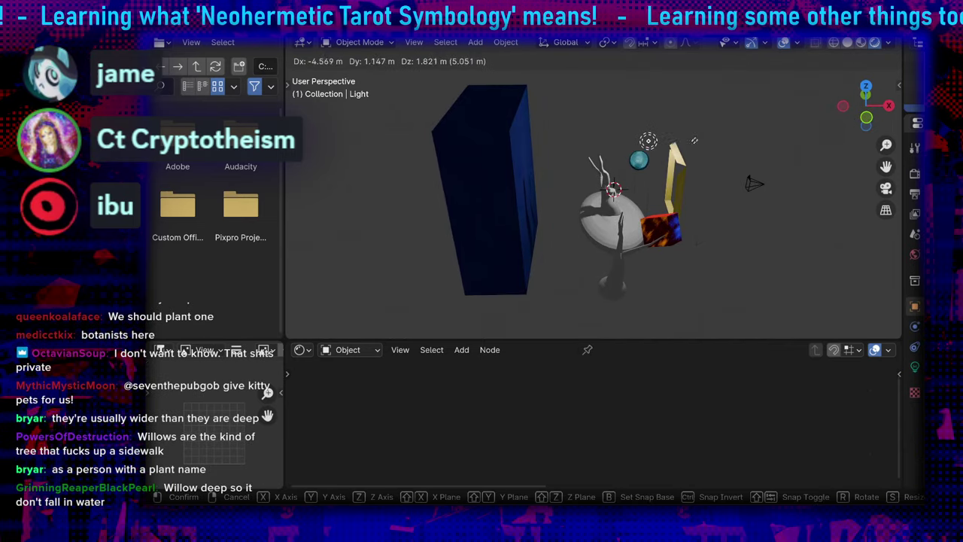
pyautogui.click(692, 138)
pyautogui.press('KP_0')
pyautogui.scroll(2, 620, 173)
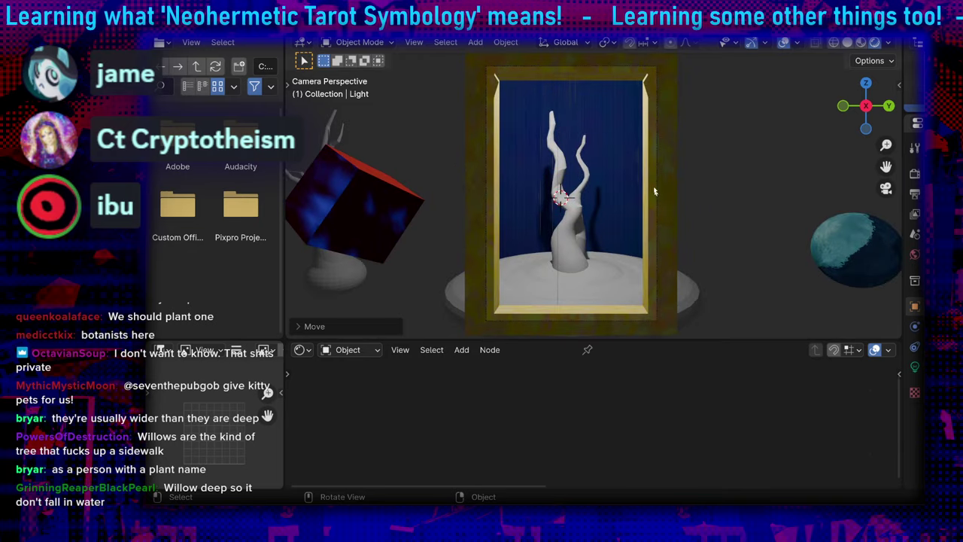
# Assign the existing comic material to the front trunk of the tree
pyautogui.click(567, 257)
pyautogui.scroll(3, 566, 257)
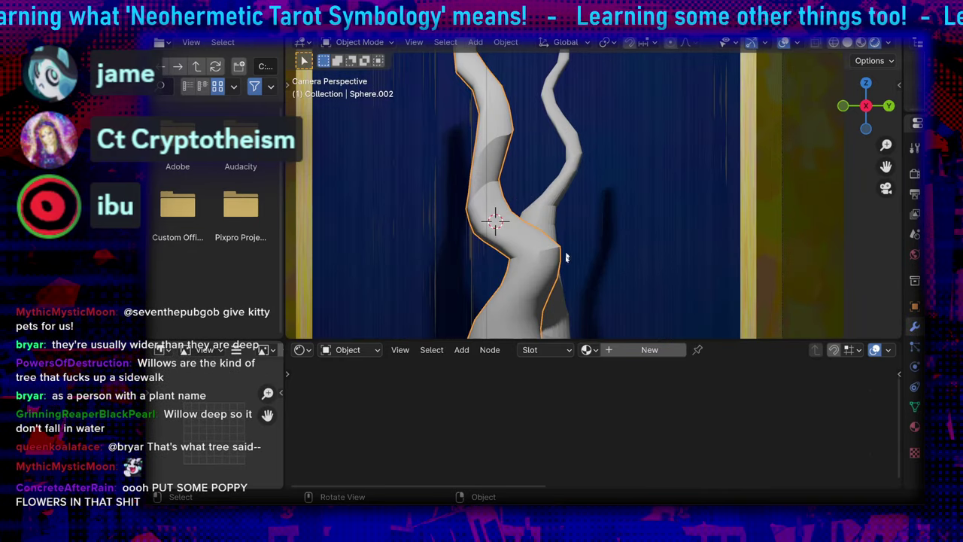
pyautogui.click(588, 350)
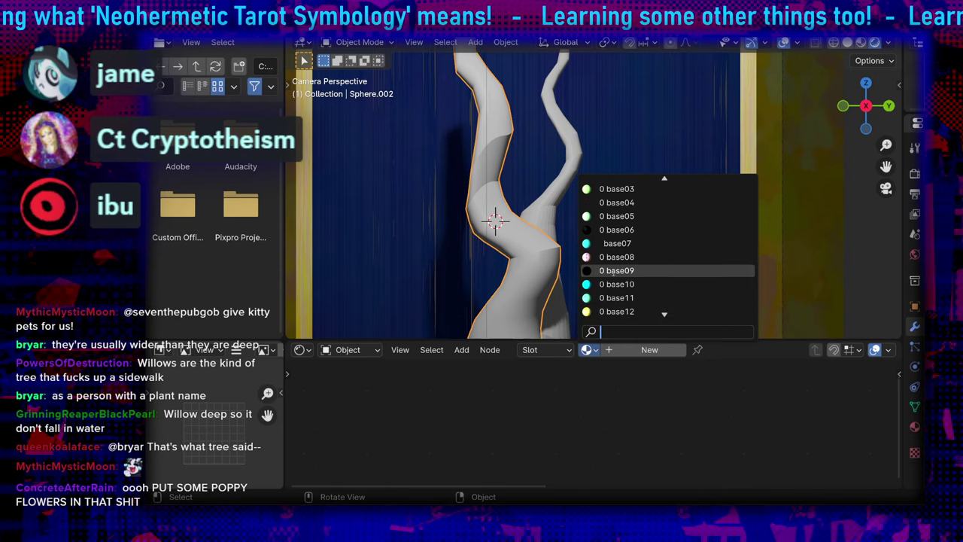
pyautogui.scroll(-8, 609, 272)
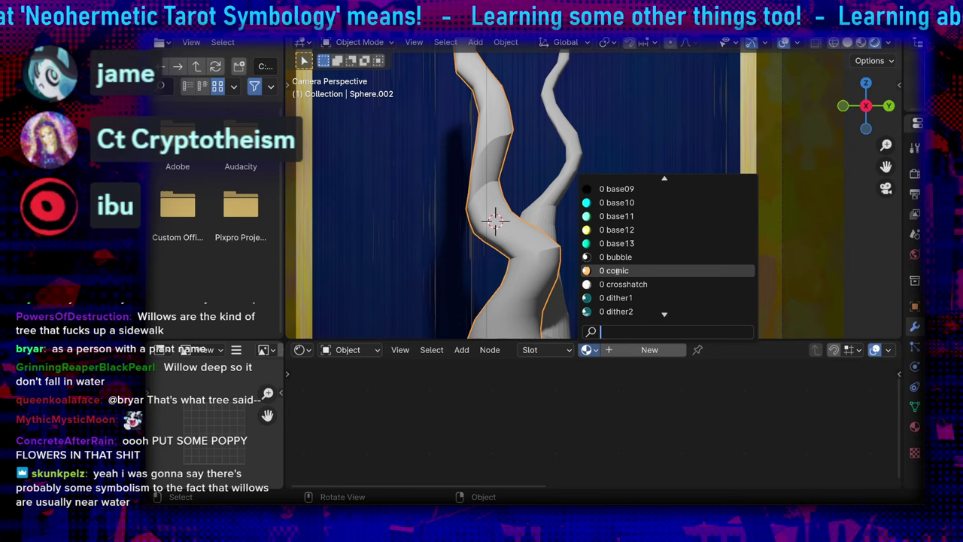
pyautogui.click(615, 270)
pyautogui.scroll(-3, 595, 261)
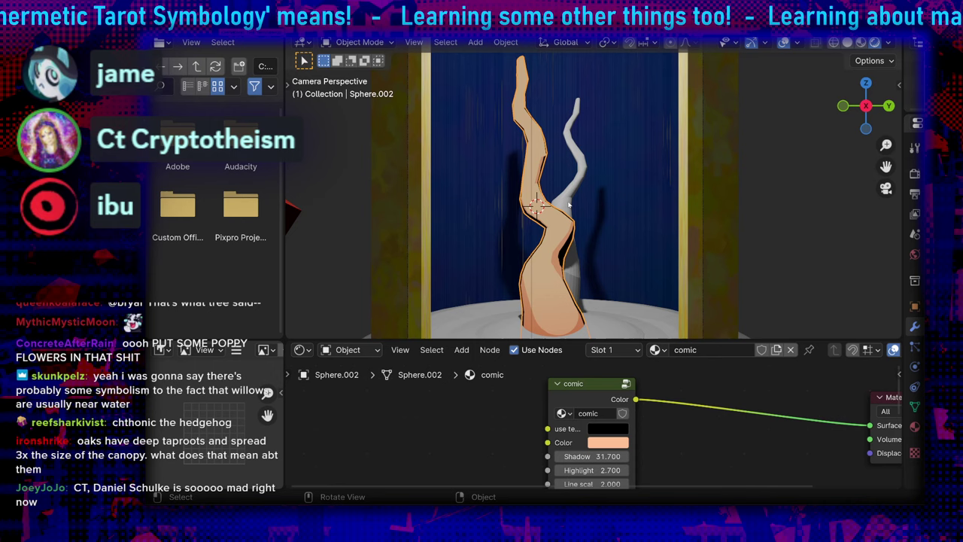
pyautogui.click(570, 205)
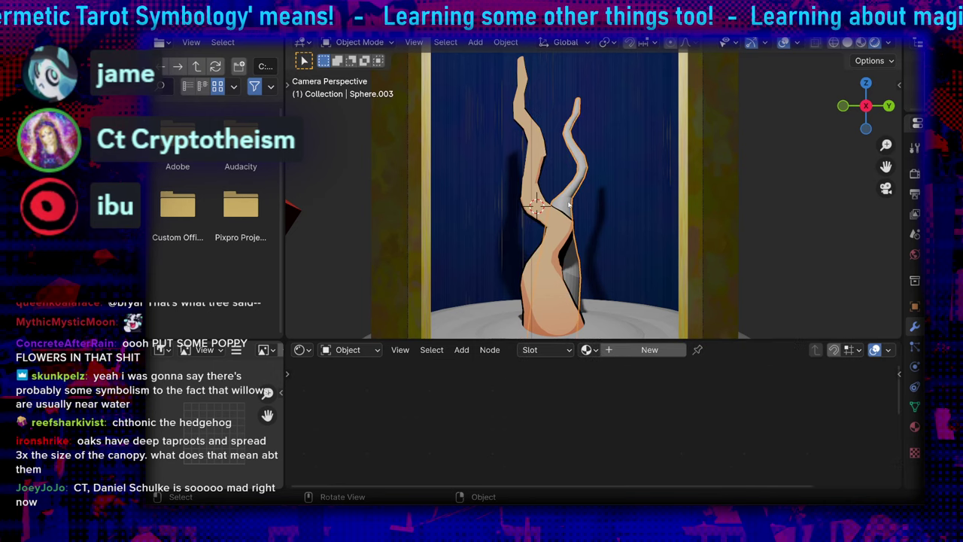
pyautogui.click(586, 349)
pyautogui.scroll(-12, 621, 286)
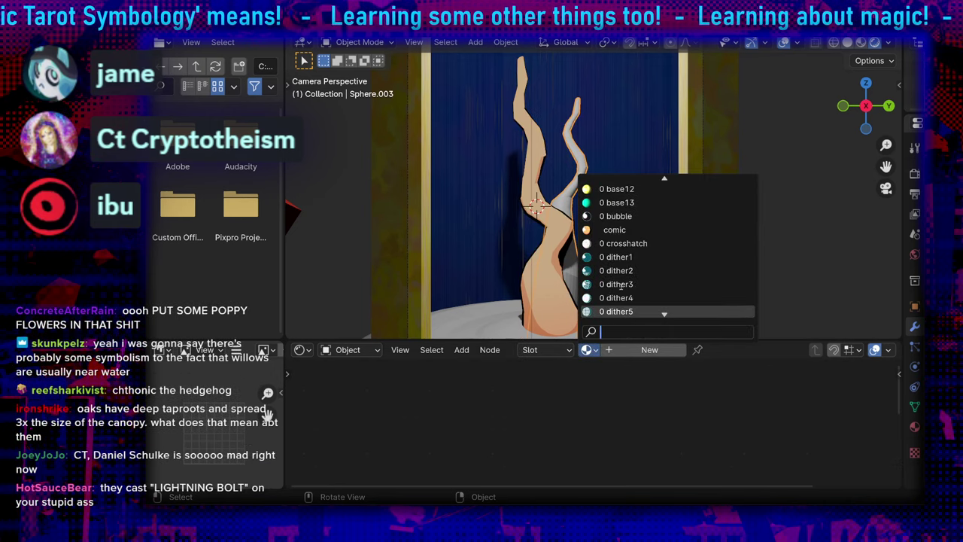
pyautogui.scroll(-6, 621, 286)
pyautogui.scroll(-18, 621, 286)
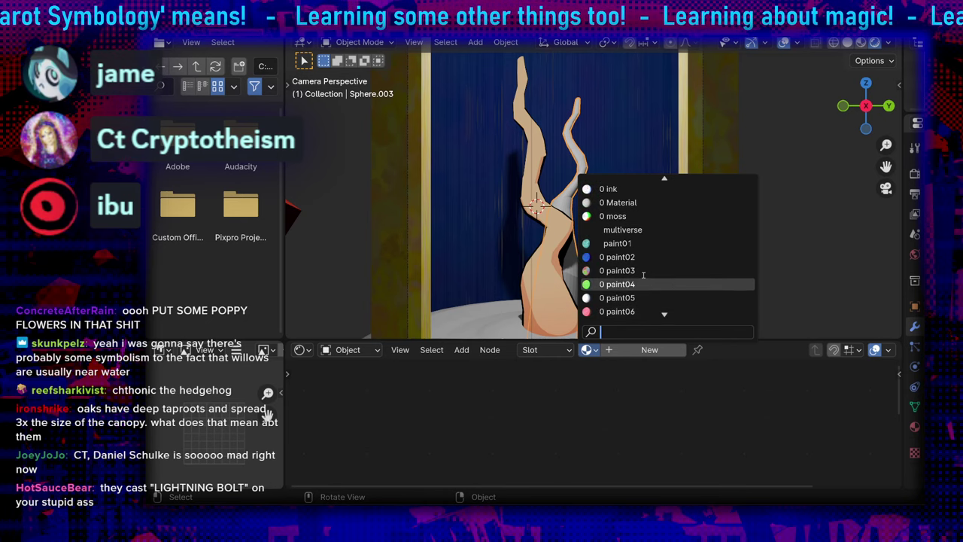
pyautogui.scroll(20, 639, 281)
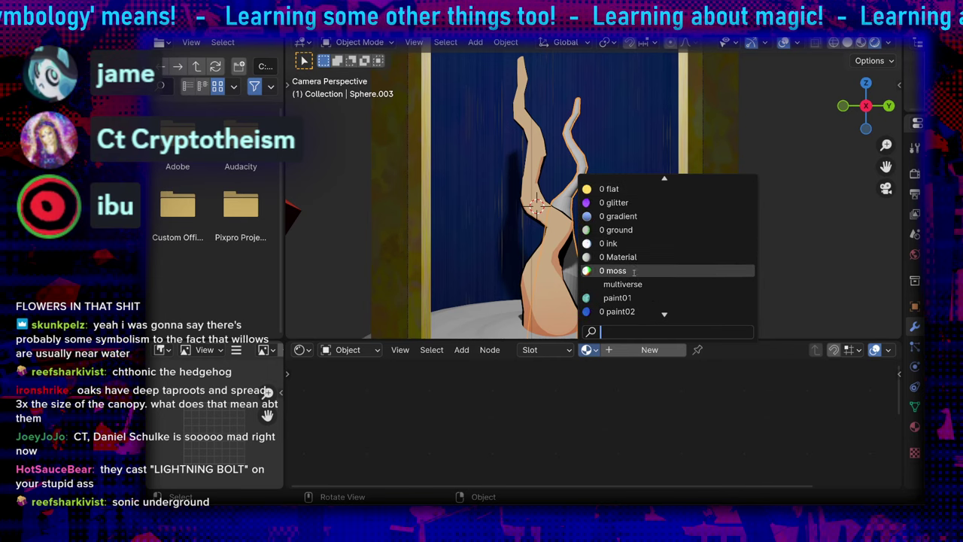
pyautogui.click(538, 277)
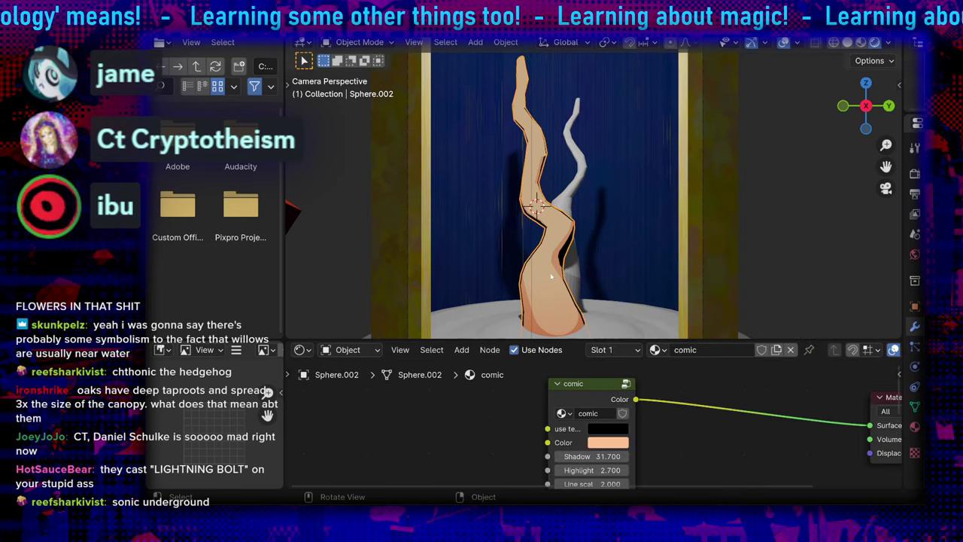
# Assign the comic material to the thinner rear trunk as well
pyautogui.click(564, 207)
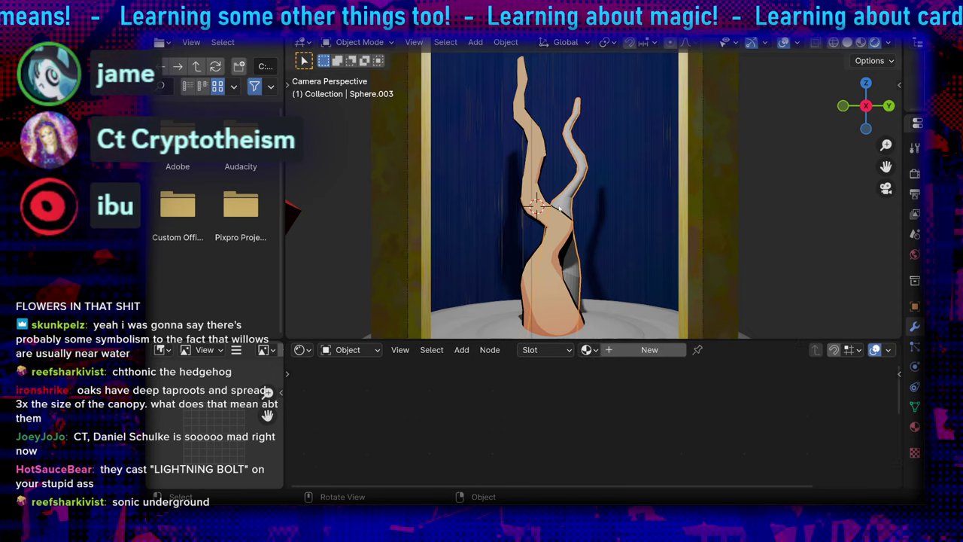
pyautogui.click(588, 350)
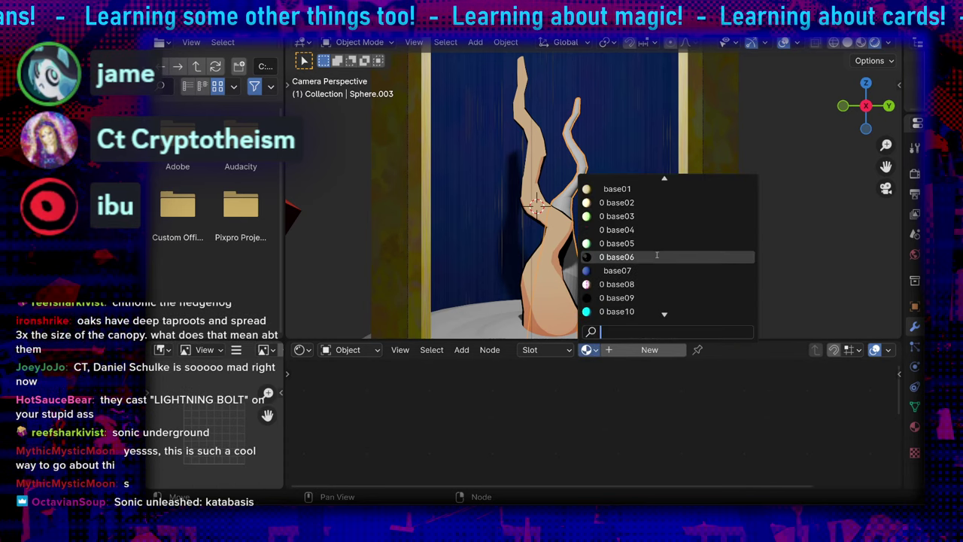
pyautogui.write('c')
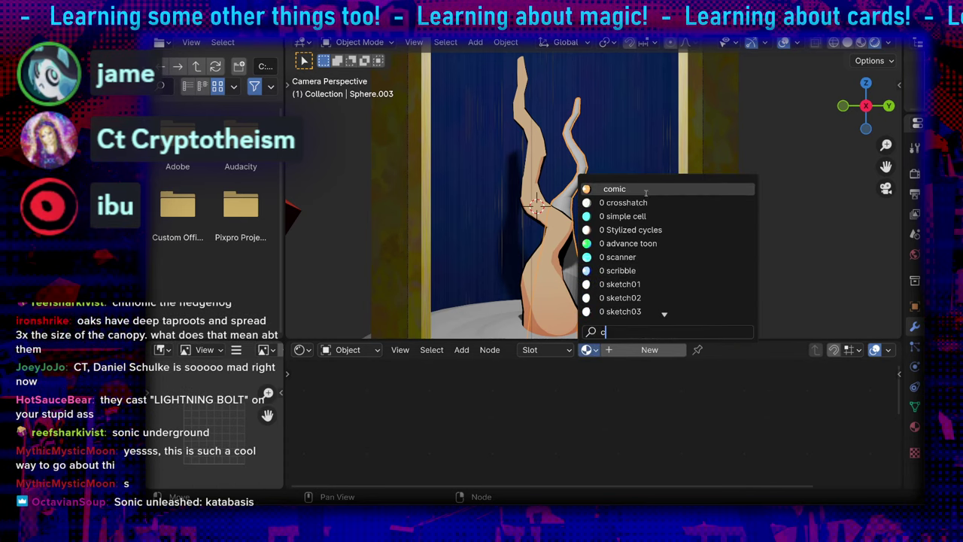
pyautogui.click(624, 190)
pyautogui.scroll(-2, 777, 235)
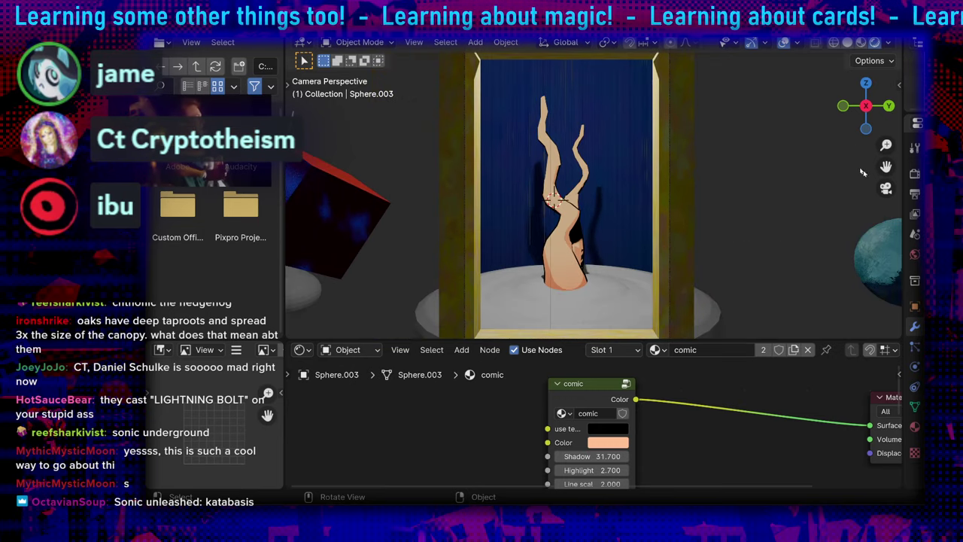
# From the camera view, select the light above the tree and move it toward negative Y and downward, beyond the frame's edge
pyautogui.scroll(3, 662, 231)
pyautogui.scroll(-3, 625, 232)
pyautogui.moveTo(527, 197); pyautogui.dragTo(616, 183, button='middle')
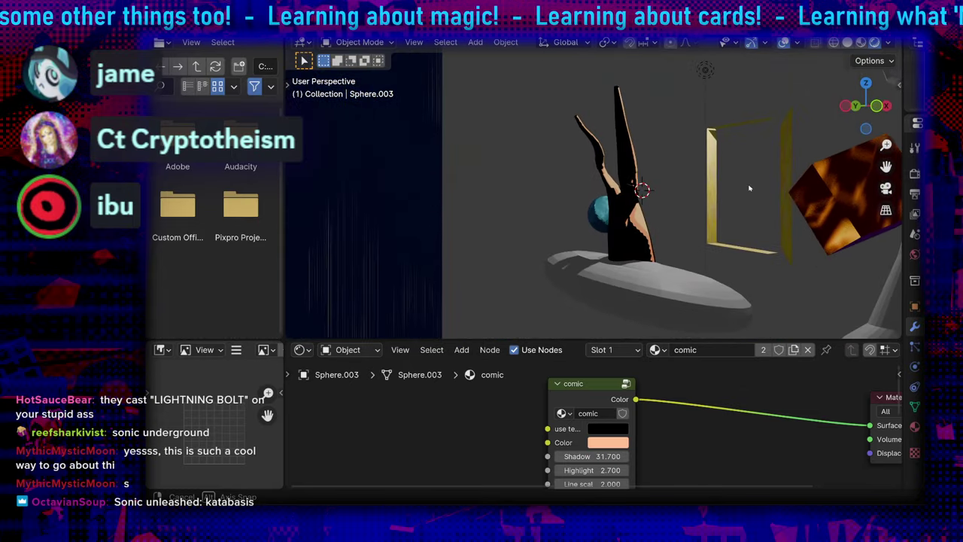
pyautogui.press('KP_0')
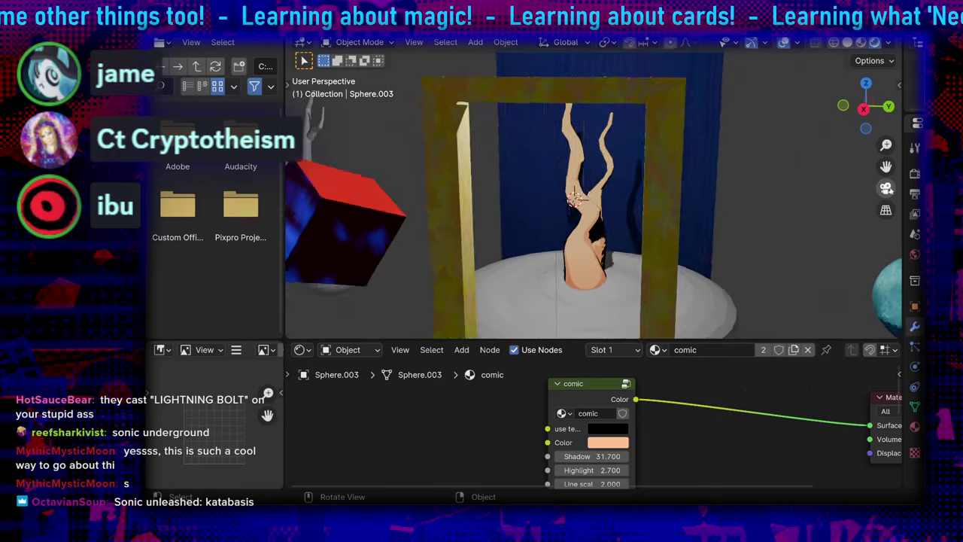
pyautogui.scroll(-2, 616, 184)
pyautogui.click(577, 122)
pyautogui.scroll(4, 591, 126)
pyautogui.press('g')
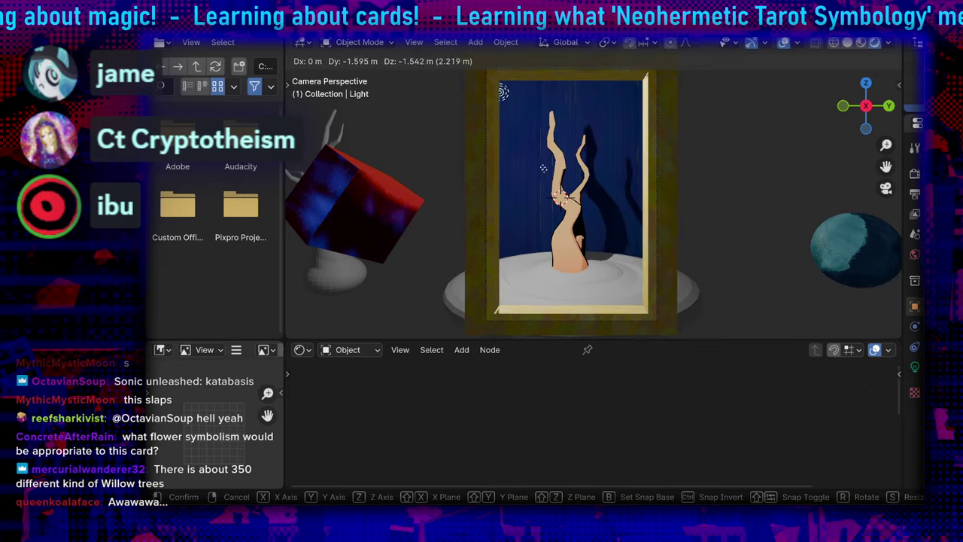
pyautogui.click(490, 201)
# Move the light back inside the frame opening, near its upper corner on the negative Y side
pyautogui.scroll(3, 610, 288)
pyautogui.keyDown('shift'); pyautogui.moveTo(611, 287); pyautogui.dragTo(629, 200, button='middle'); pyautogui.keyUp('shift')
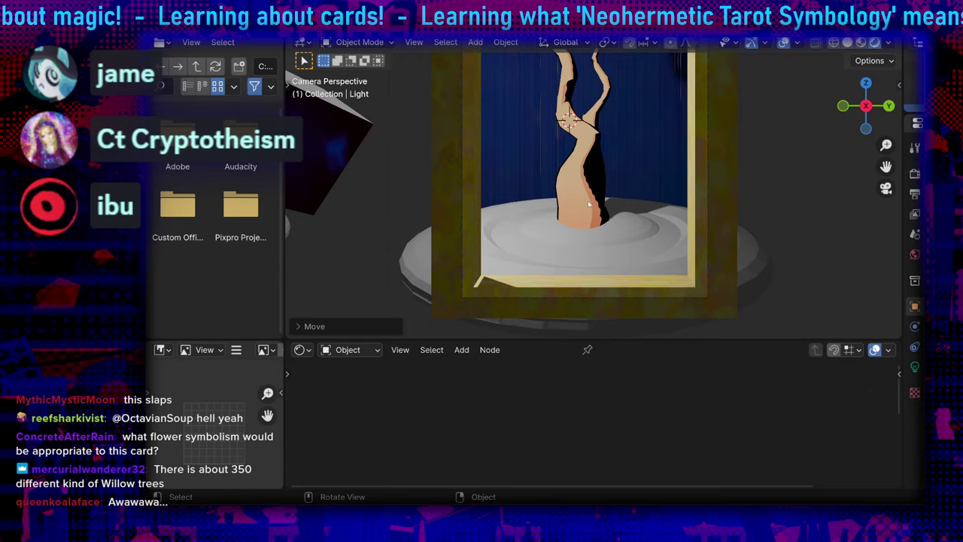
pyautogui.scroll(-4, 540, 136)
pyautogui.keyDown('shift'); pyautogui.moveTo(451, 73); pyautogui.dragTo(451, 143, button='middle'); pyautogui.keyUp('shift')
pyautogui.scroll(4, 414, 156)
pyautogui.press('g')
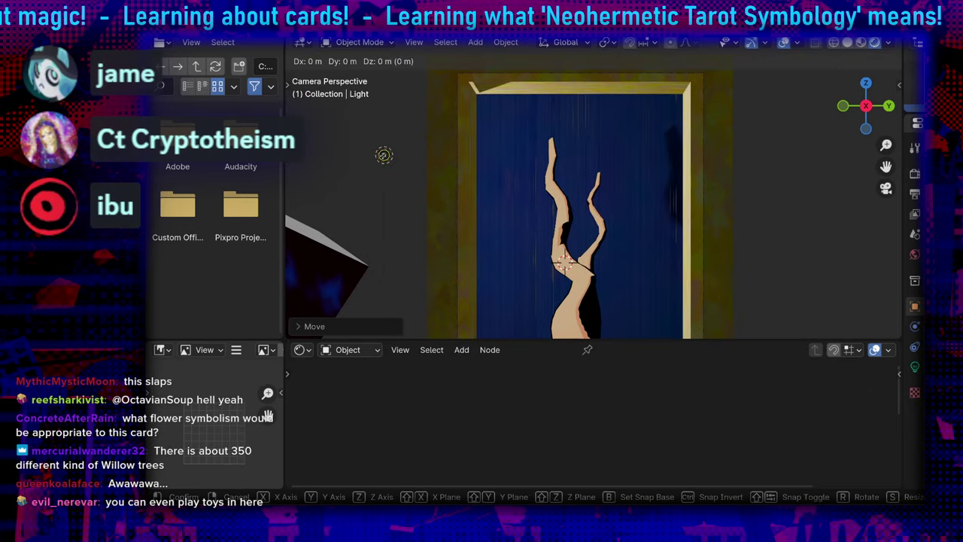
pyautogui.click(525, 175)
pyautogui.keyDown('shift'); pyautogui.moveTo(580, 243); pyautogui.dragTo(602, 145, button='middle'); pyautogui.keyUp('shift')
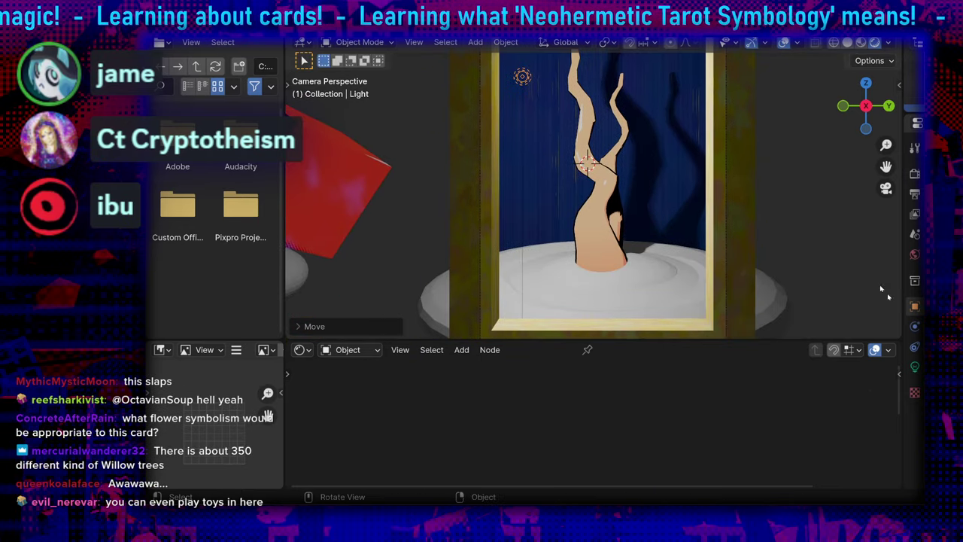
# Set the light's colour to blue and move the light slightly further toward negative Y and downward
pyautogui.click(915, 366)
pyautogui.keyDown('shift'); pyautogui.moveTo(660, 186); pyautogui.dragTo(613, 217, button='middle'); pyautogui.keyUp('shift')
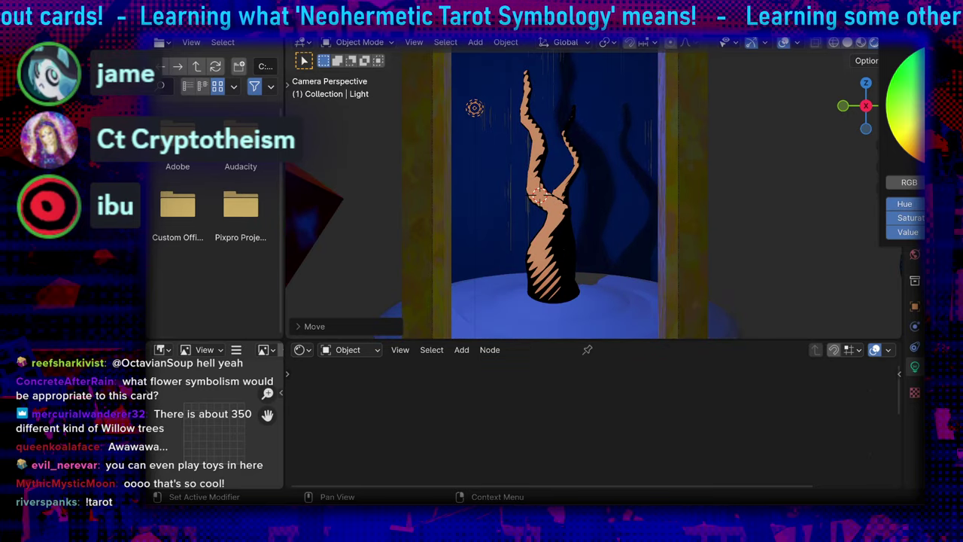
pyautogui.press('g')
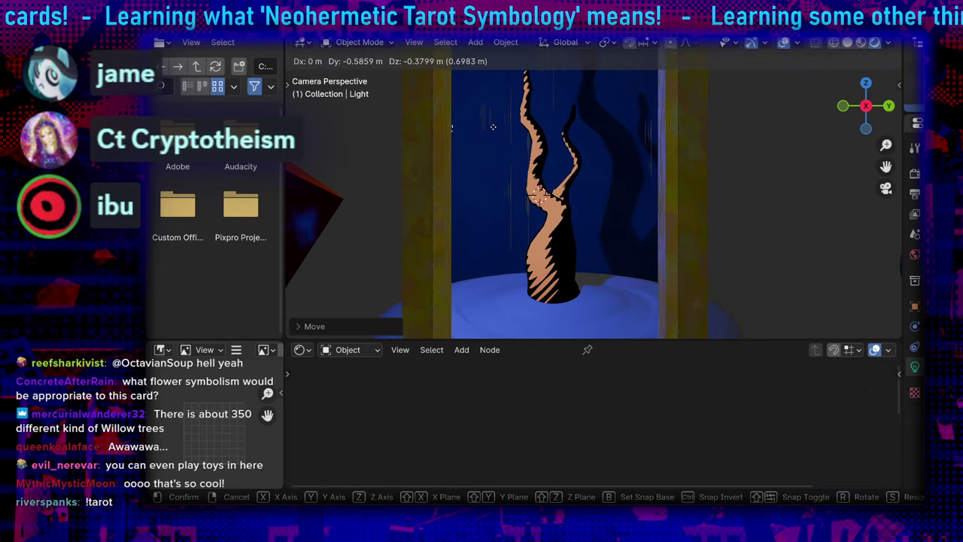
pyautogui.click(490, 122)
# Select the widest ground mound and assign the comic material to it
pyautogui.scroll(-1, 627, 242)
pyautogui.keyDown('shift'); pyautogui.moveTo(628, 241); pyautogui.dragTo(639, 190, button='middle'); pyautogui.keyUp('shift')
pyautogui.scroll(2, 635, 218)
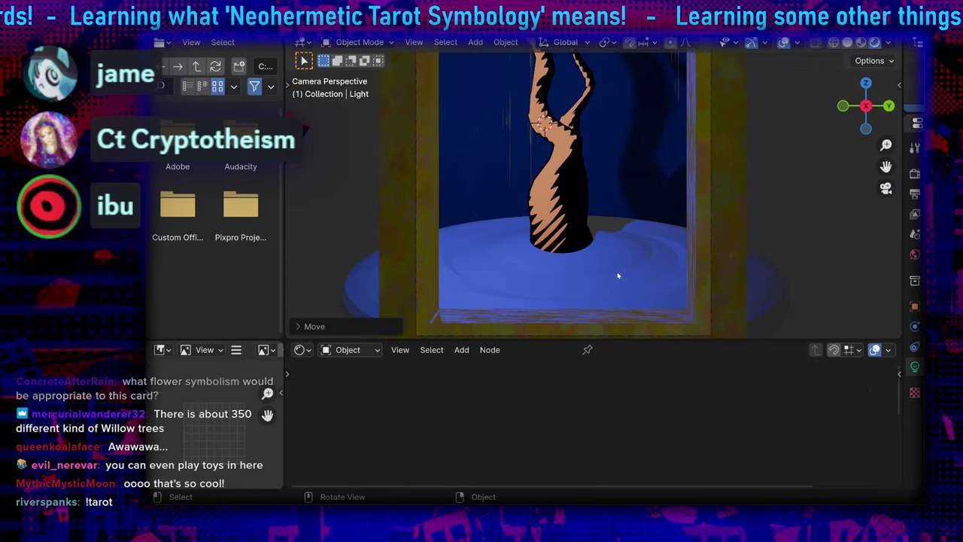
pyautogui.click(617, 276)
pyautogui.scroll(-2, 617, 278)
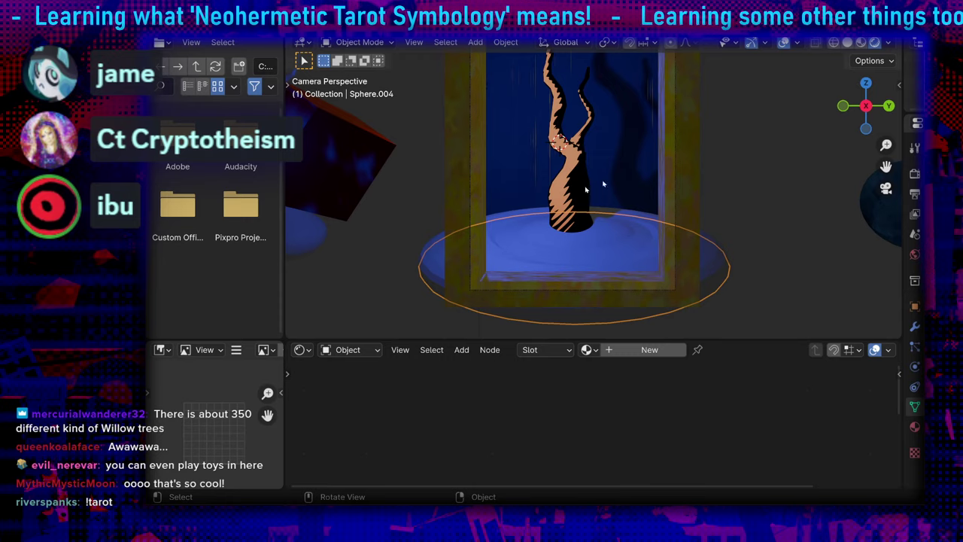
pyautogui.keyDown('shift'); pyautogui.scroll(4, 603, 184); pyautogui.keyUp('shift')
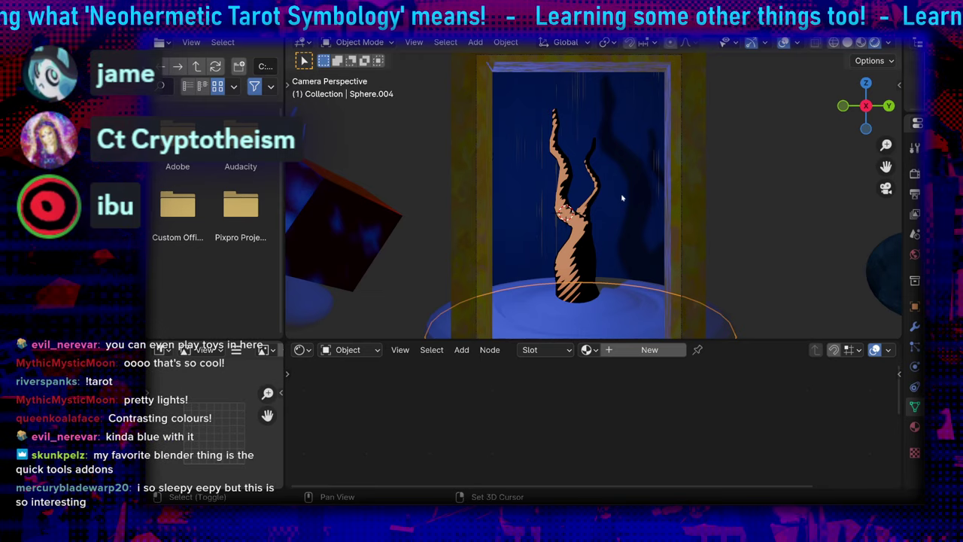
pyautogui.keyDown('shift'); pyautogui.moveTo(622, 198); pyautogui.dragTo(583, 162, button='middle'); pyautogui.keyUp('shift')
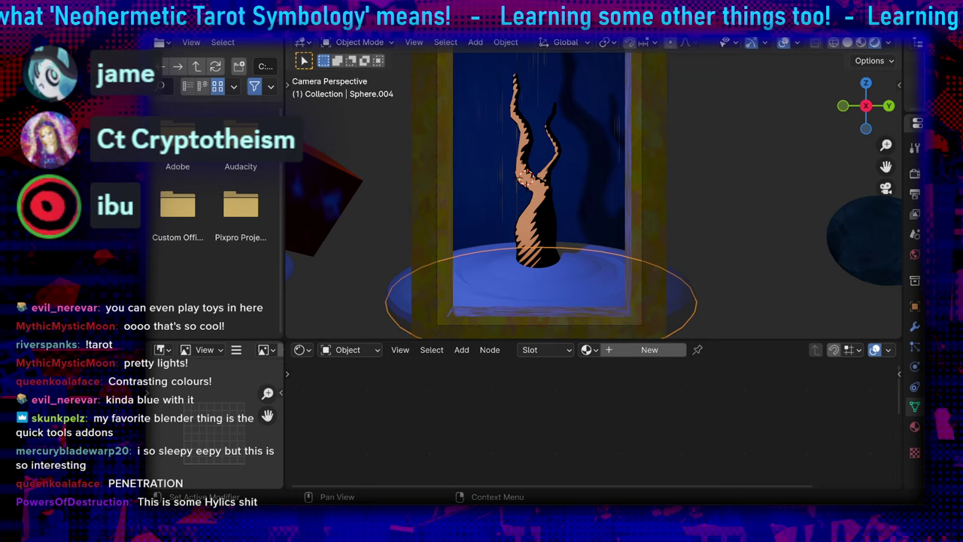
pyautogui.keyDown('shift'); pyautogui.moveTo(622, 242); pyautogui.dragTo(637, 242, button='middle'); pyautogui.keyUp('shift')
pyautogui.click(587, 349)
pyautogui.write('c')
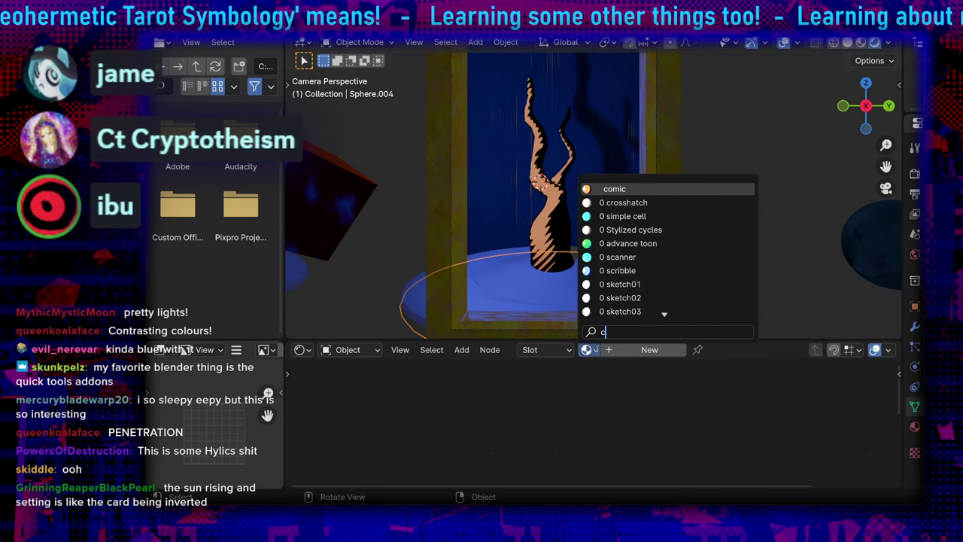
pyautogui.write('o')
pyautogui.press('Return')
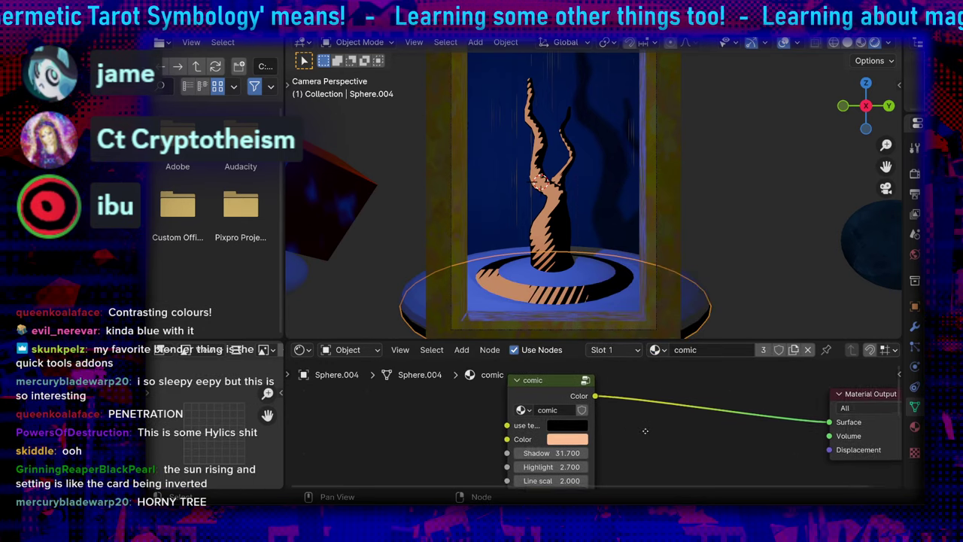
# Make a separate copy of the wide mound's comic material and name it Comic DIRT
pyautogui.moveTo(646, 431); pyautogui.dragTo(611, 423, button='middle')
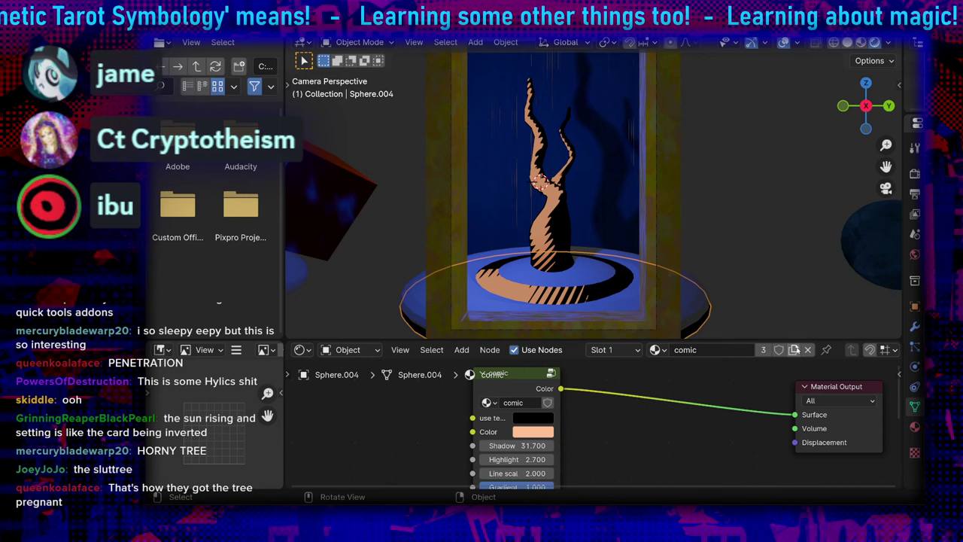
pyautogui.click(794, 349)
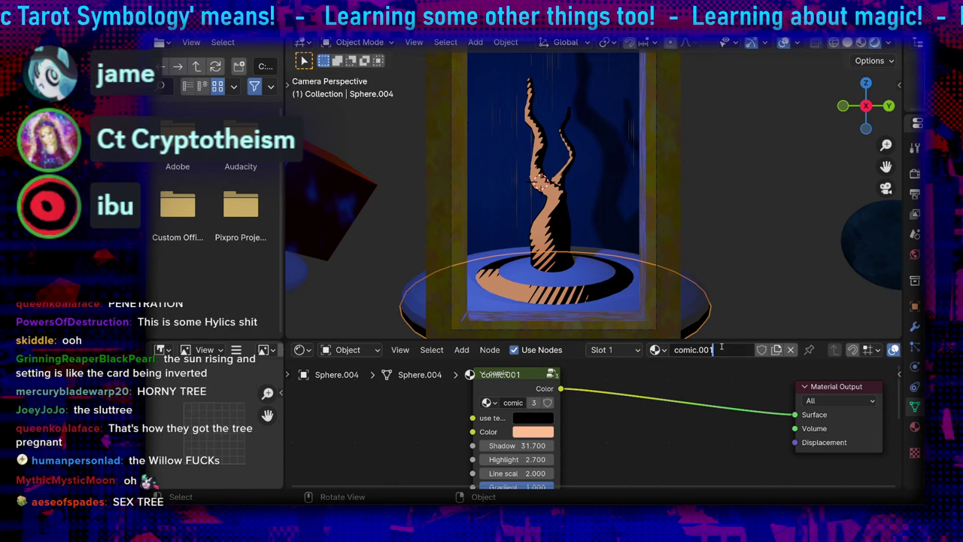
pyautogui.doubleClick(675, 349)
pyautogui.write('Comic DIRT')
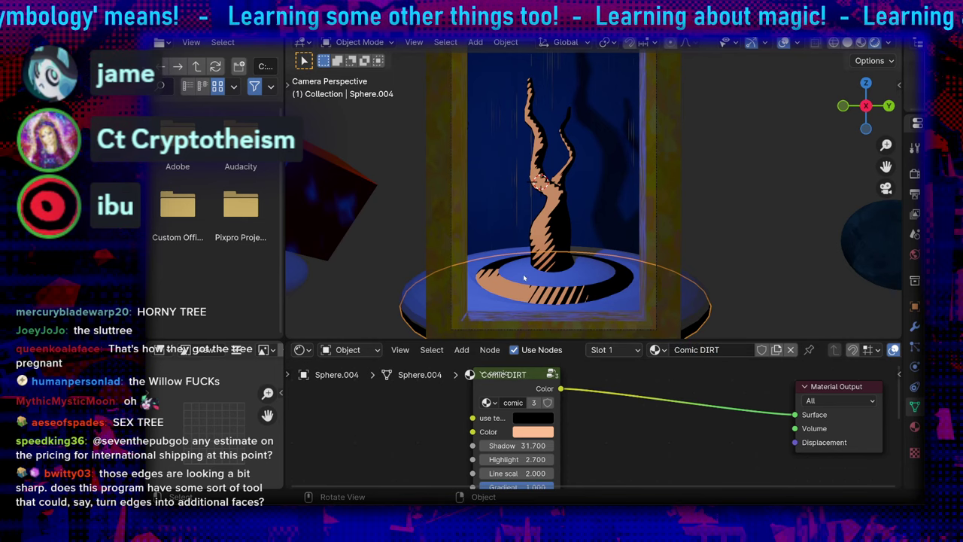
# Select the small inner mound around the tree's base and assign the comic material to it
pyautogui.click(525, 279)
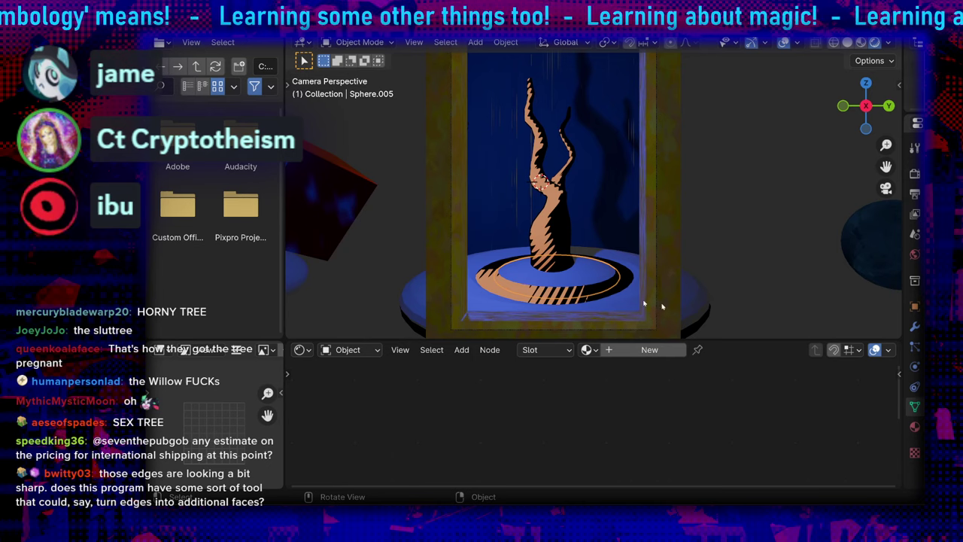
pyautogui.click(589, 349)
pyautogui.write('c')
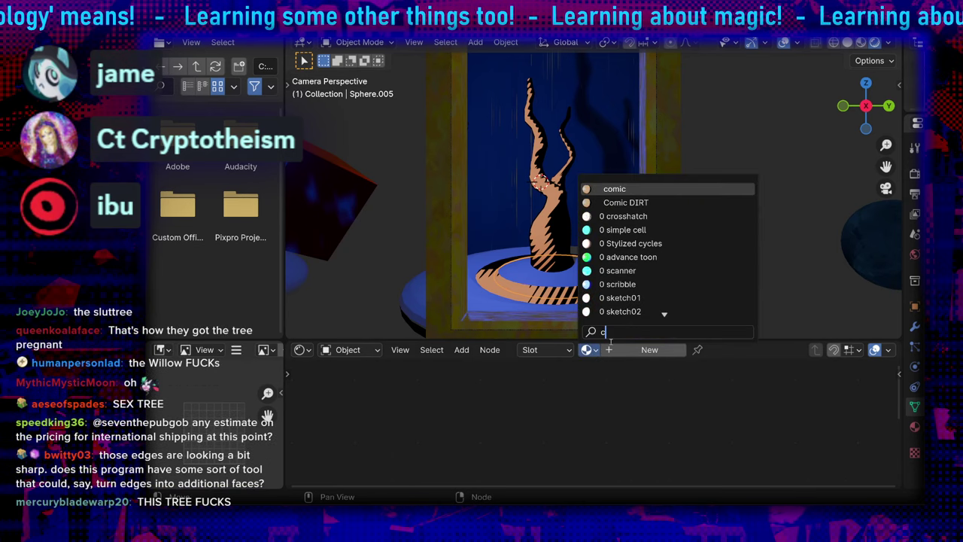
pyautogui.click(628, 192)
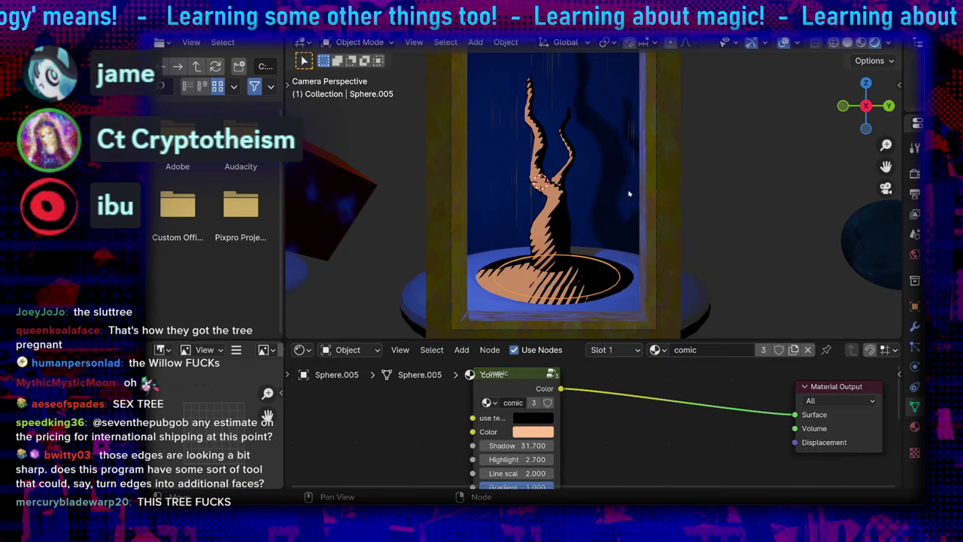
# Make a separate copy of the inner mound's comic material named comic GRASS and set its colour to a saturated blue
pyautogui.click(794, 349)
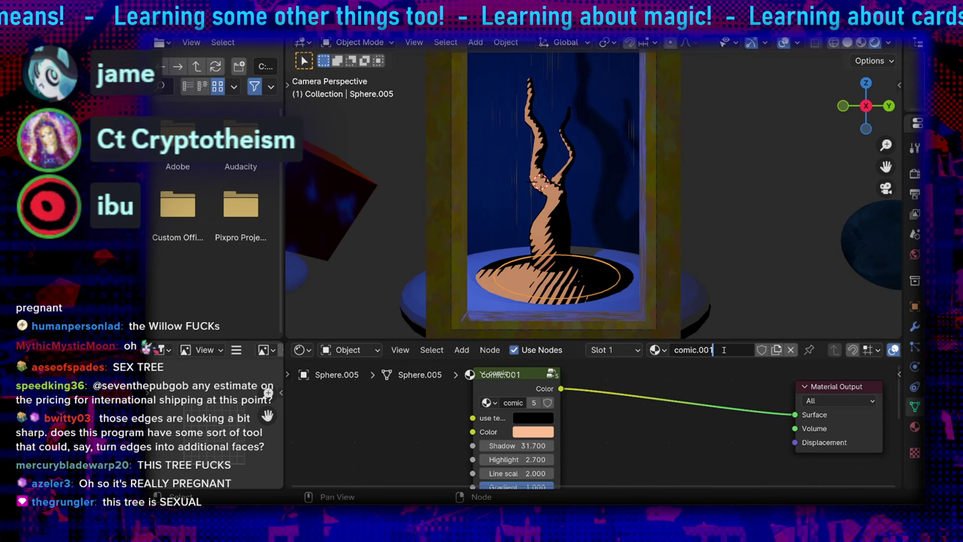
pyautogui.press('BackSpace')
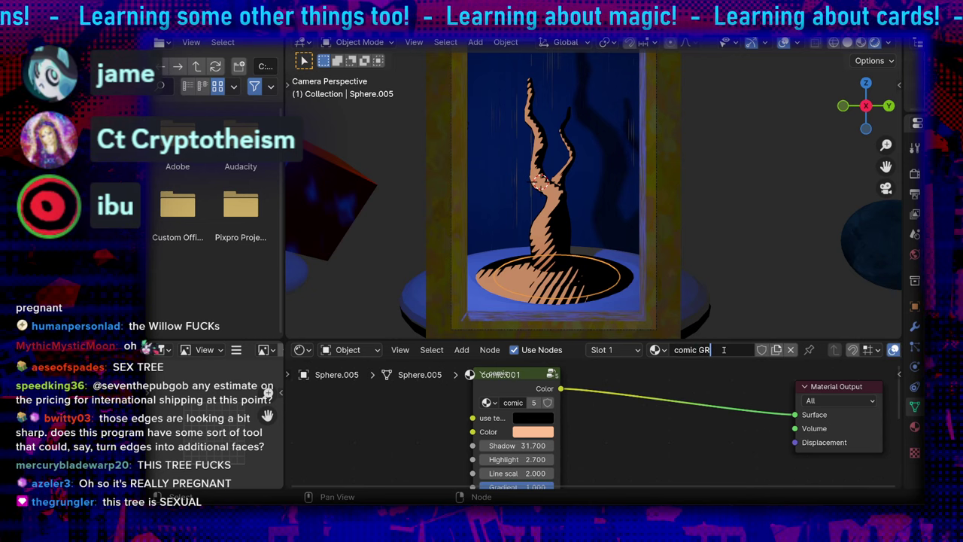
pyautogui.click(522, 432)
pyautogui.click(601, 257)
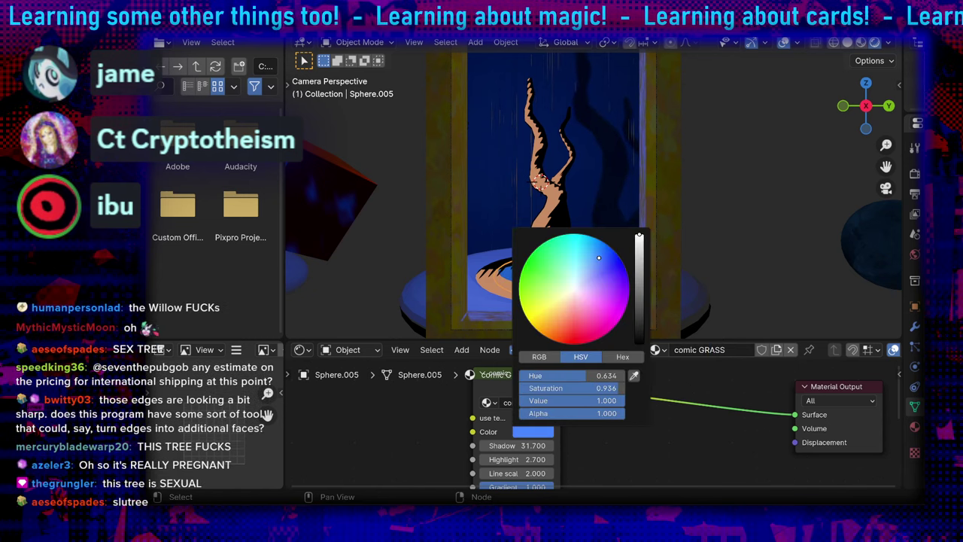
# Select the large outer ground disc beneath the frame and assign the comic GRASS material to it
pyautogui.moveTo(527, 219); pyautogui.dragTo(468, 239, button='middle')
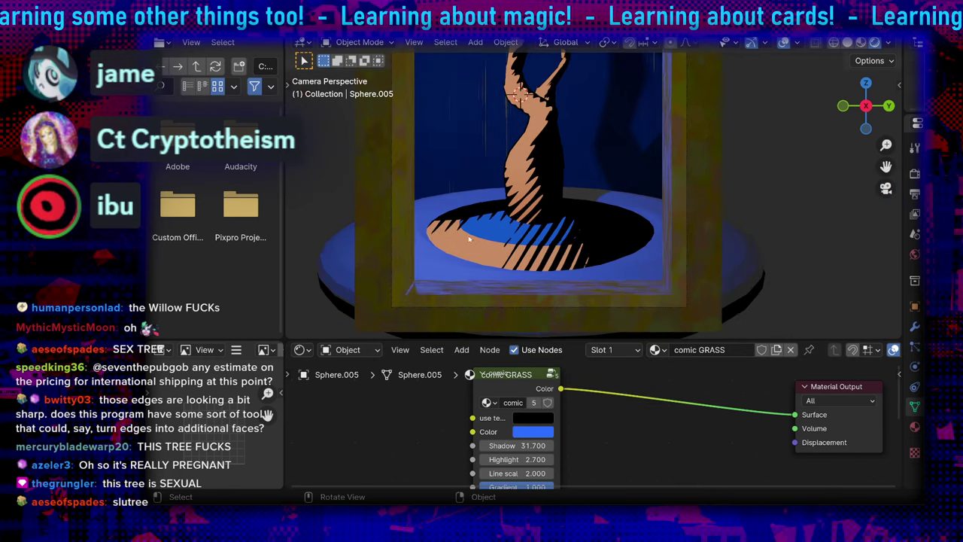
pyautogui.click(440, 270)
pyautogui.click(588, 349)
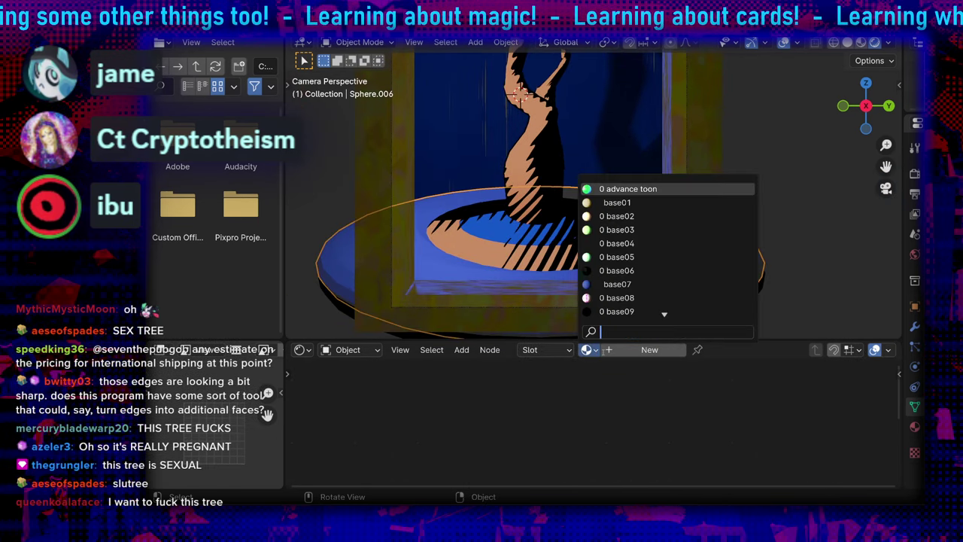
pyautogui.write('c')
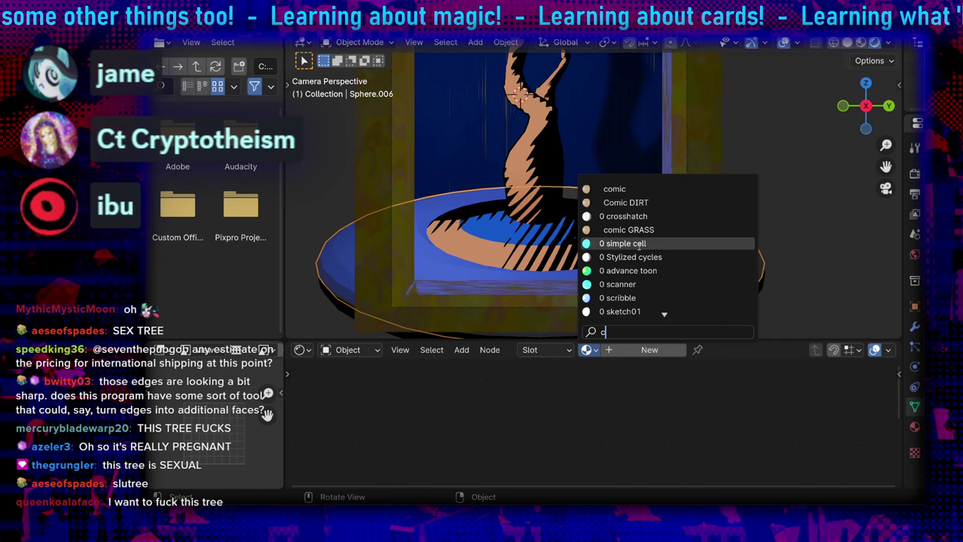
pyautogui.write('om')
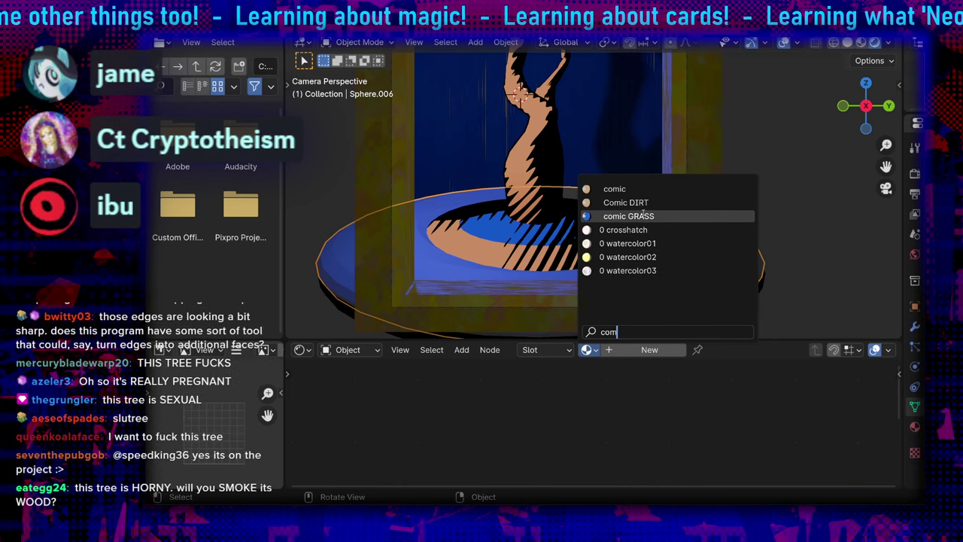
pyautogui.click(655, 216)
pyautogui.click(781, 247)
pyautogui.keyDown('shift'); pyautogui.moveTo(780, 246); pyautogui.dragTo(791, 247, button='middle'); pyautogui.keyUp('shift')
pyautogui.click(462, 276)
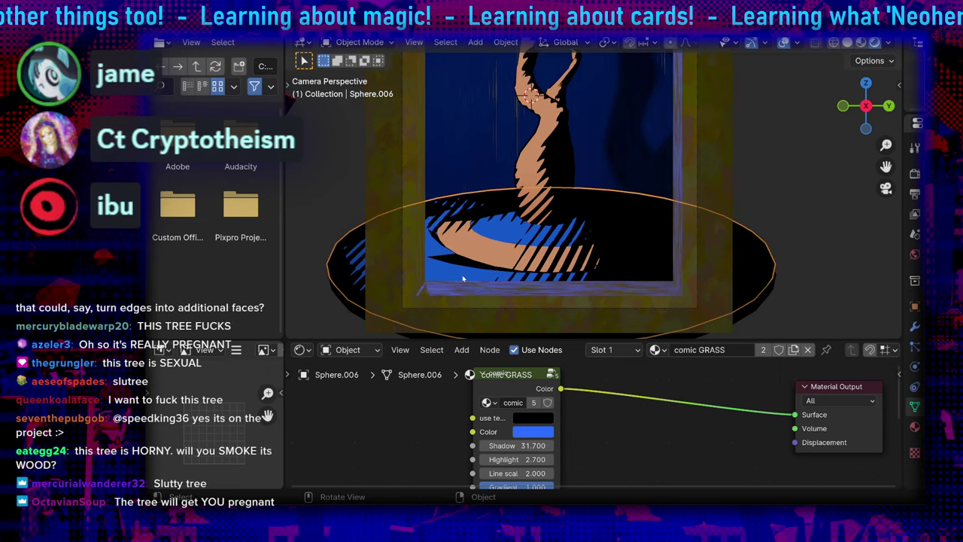
# Shift the comic GRASS colour to a lighter sky blue with hue about 0.596 and saturation about 0.953
pyautogui.click(531, 431)
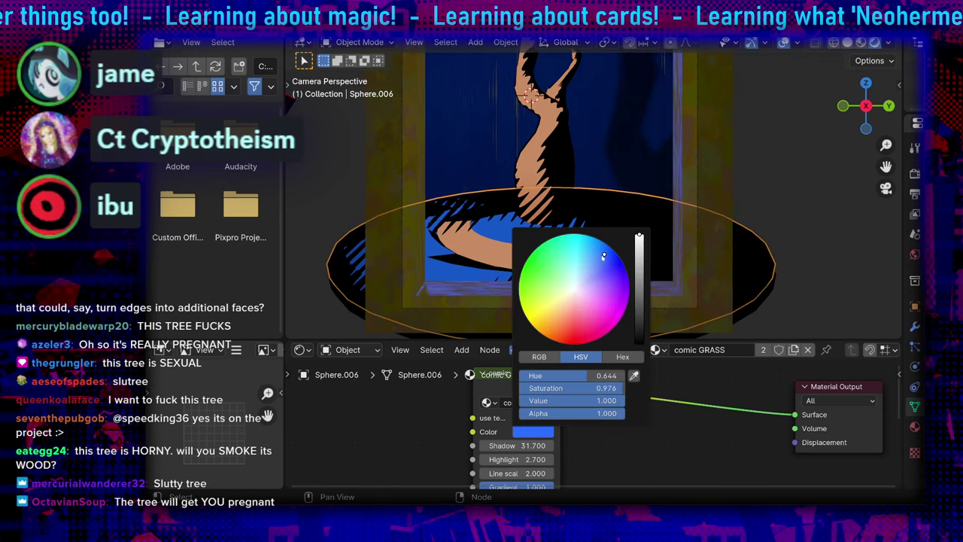
pyautogui.moveTo(604, 256); pyautogui.dragTo(592, 251)
pyautogui.click(426, 260)
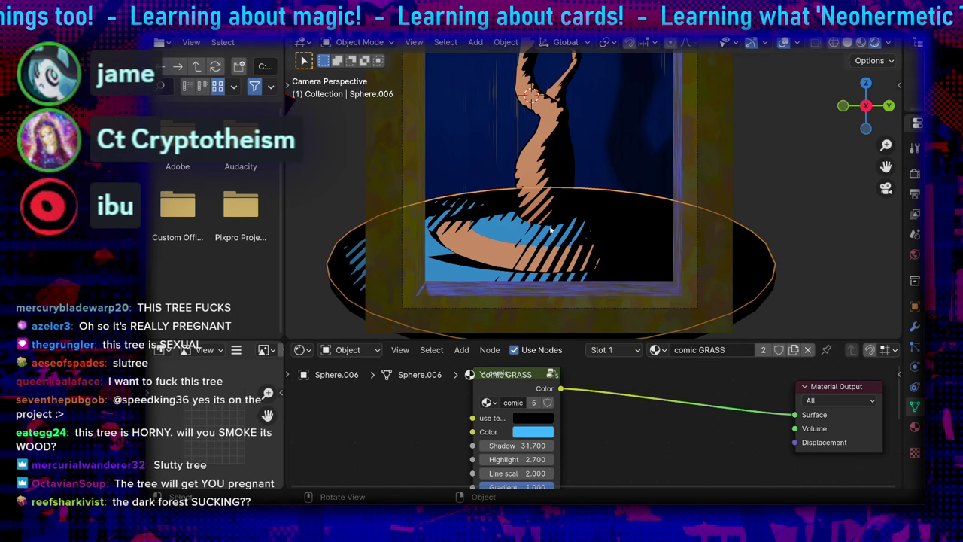
pyautogui.click(426, 259)
pyautogui.click(450, 282)
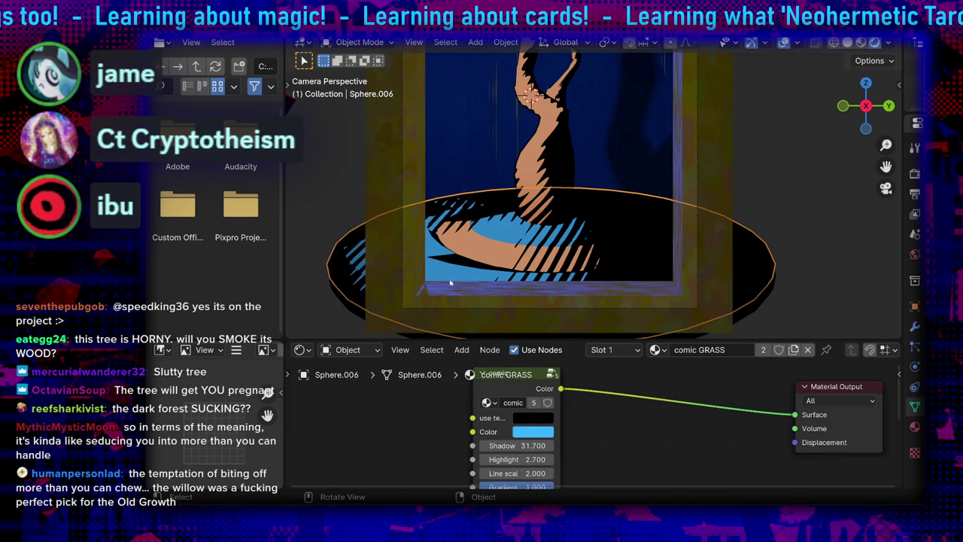
# Darken the comic GRASS colour to a deeper blue, deselect the ground disc and check the whole framed scene
pyautogui.click(533, 432)
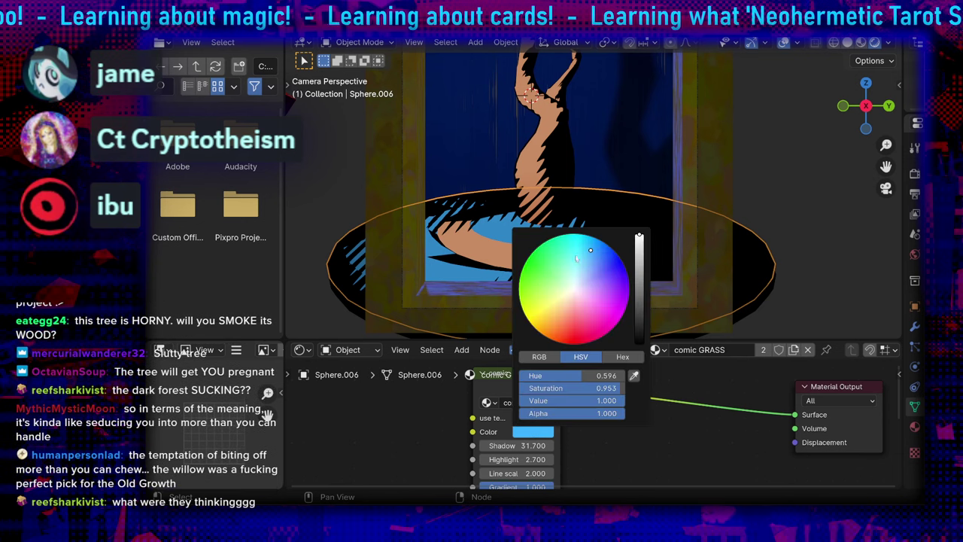
pyautogui.moveTo(590, 246)
pyautogui.mouseDown()
pyautogui.moveTo(640, 247)
pyautogui.moveTo(640, 256)
pyautogui.mouseUp()
pyautogui.click(785, 209)
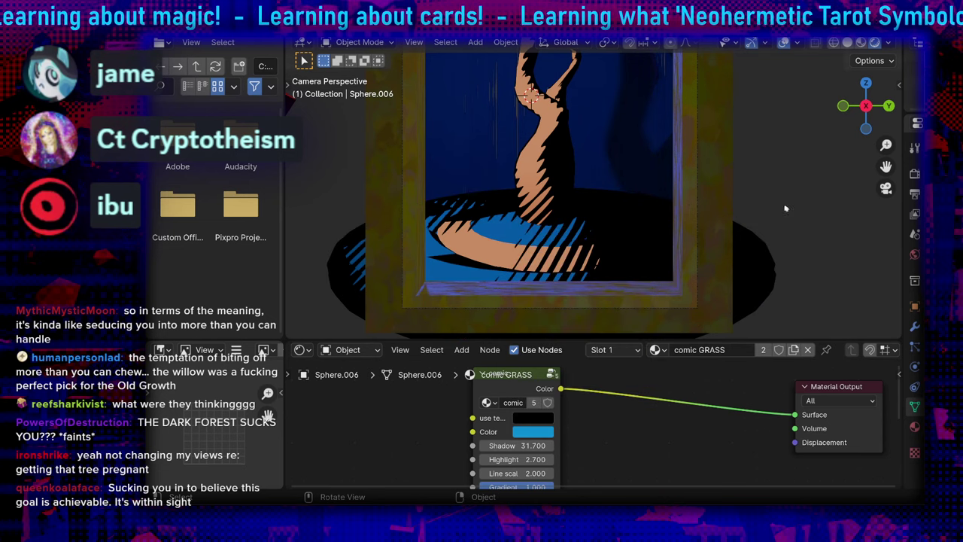
pyautogui.keyDown('shift'); pyautogui.moveTo(785, 208); pyautogui.dragTo(784, 275, button='middle'); pyautogui.keyUp('shift')
pyautogui.scroll(-2, 783, 265)
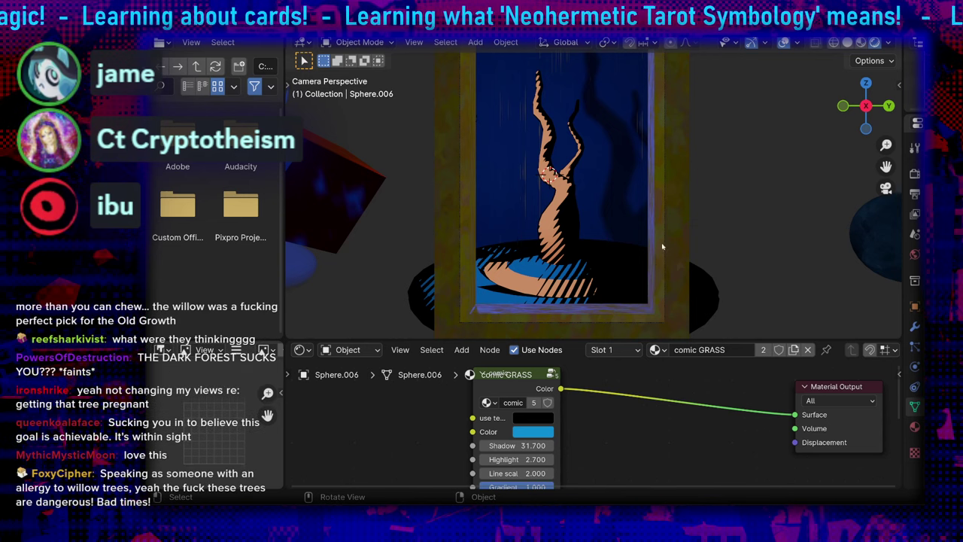
pyautogui.scroll(-3, 645, 240)
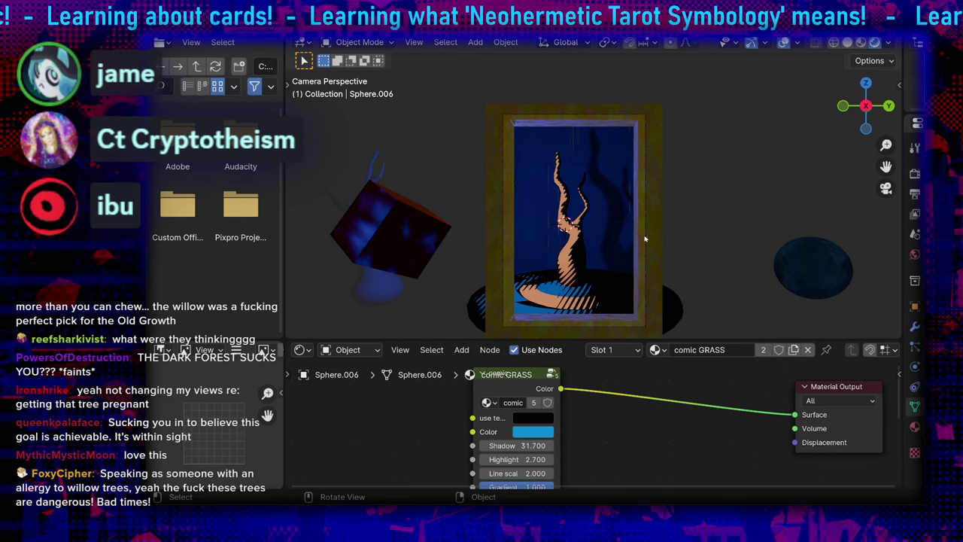
pyautogui.scroll(1, 645, 239)
pyautogui.keyDown('shift'); pyautogui.moveTo(650, 230); pyautogui.dragTo(659, 194, button='middle'); pyautogui.keyUp('shift')
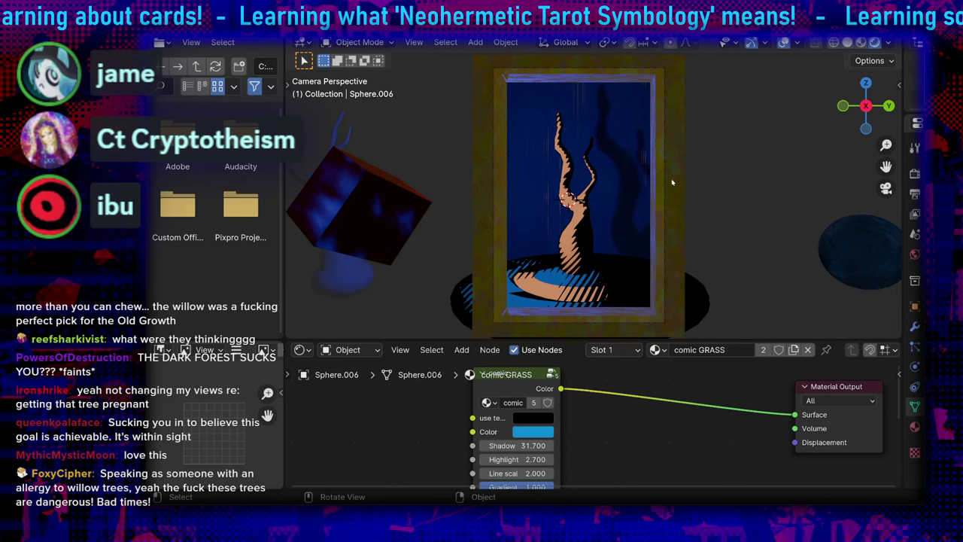